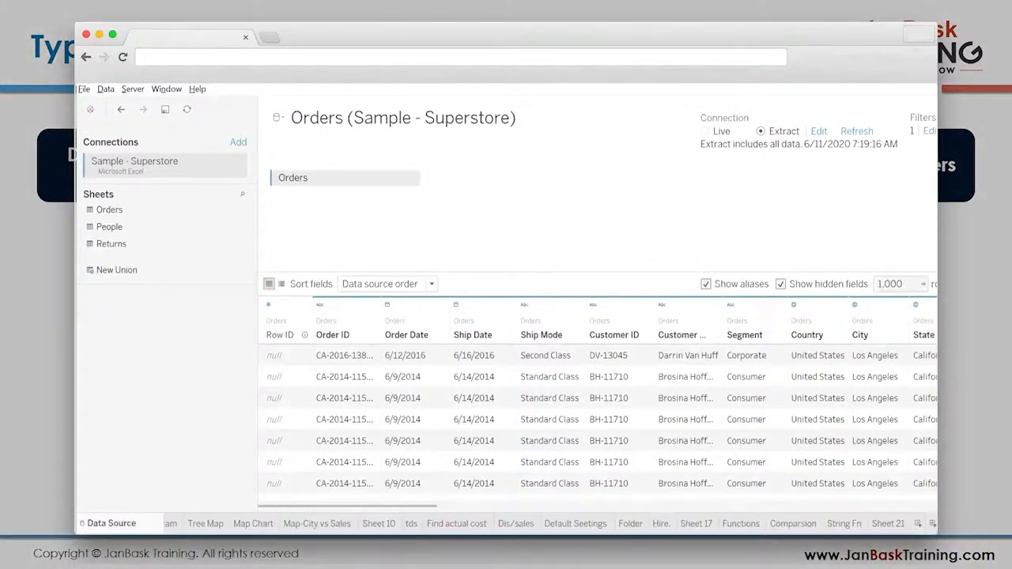
- Rename the worksheet Sheet 21 as Filters
double_click(889, 524)
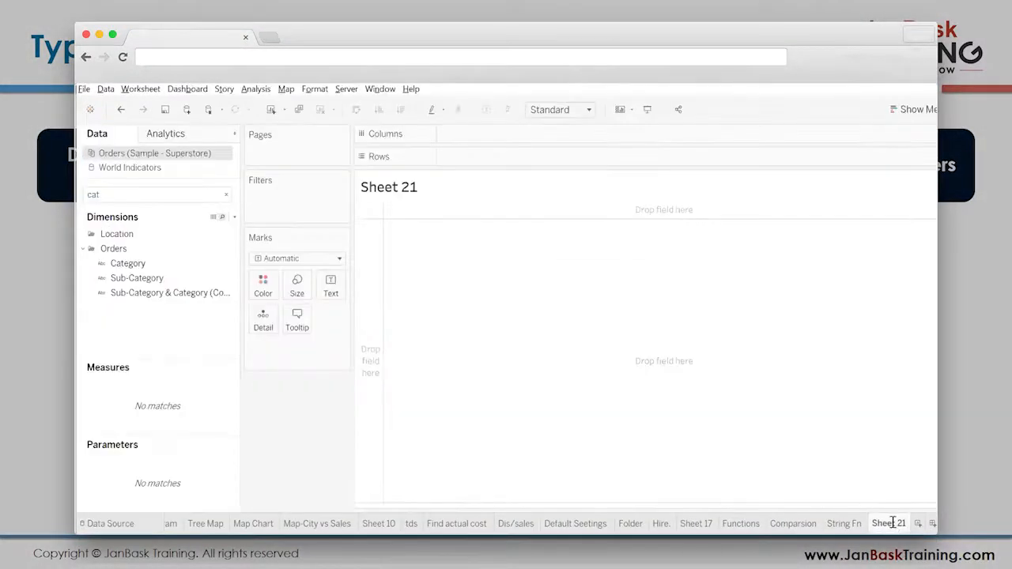
type("Filters")
key("Return")
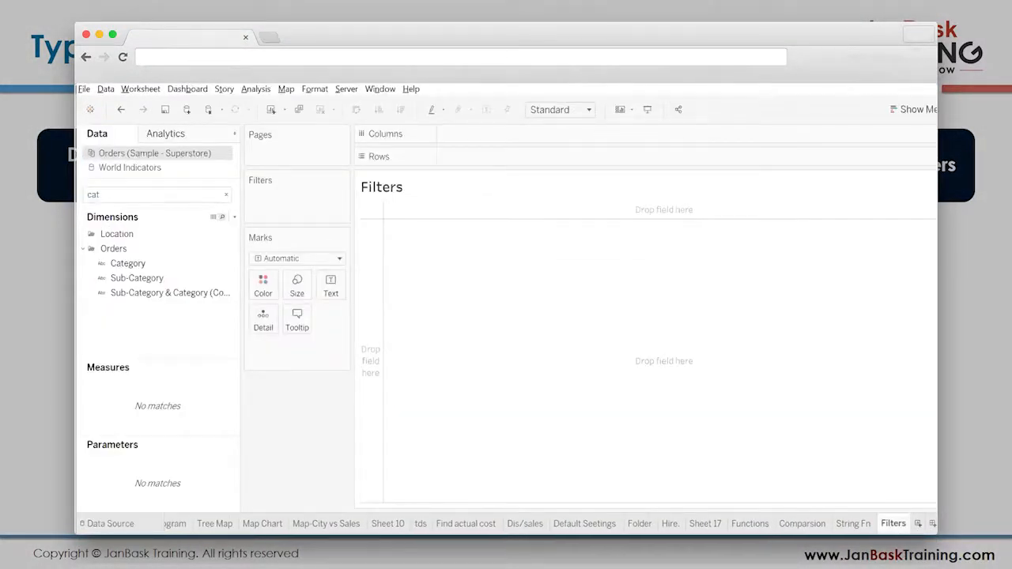
- Build a bar chart with Sub-Category in the columns and the sum of Sales in the rows
left_click(227, 194)
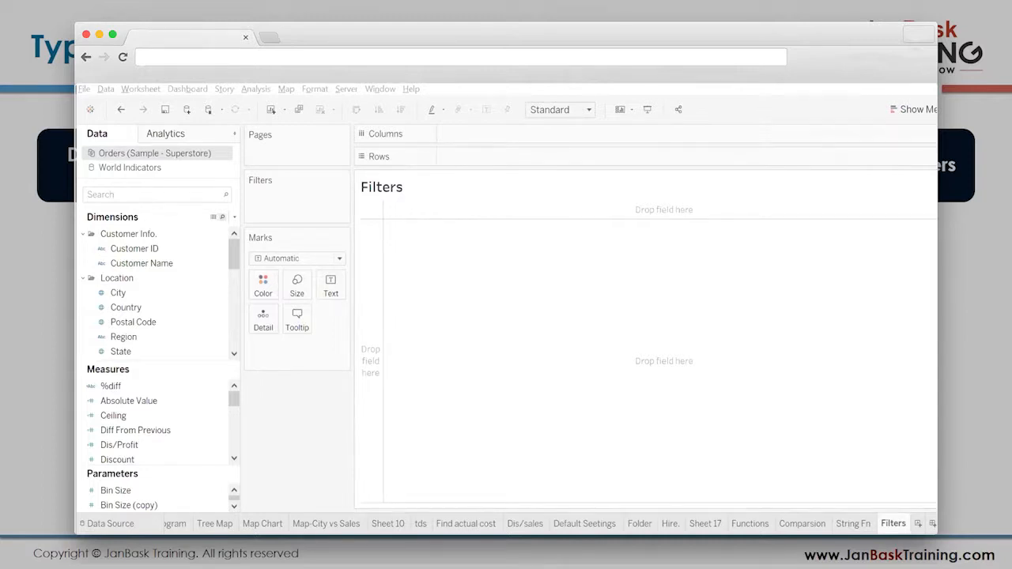
left_click(116, 196)
type("su")
left_click_drag(137, 249, 546, 138)
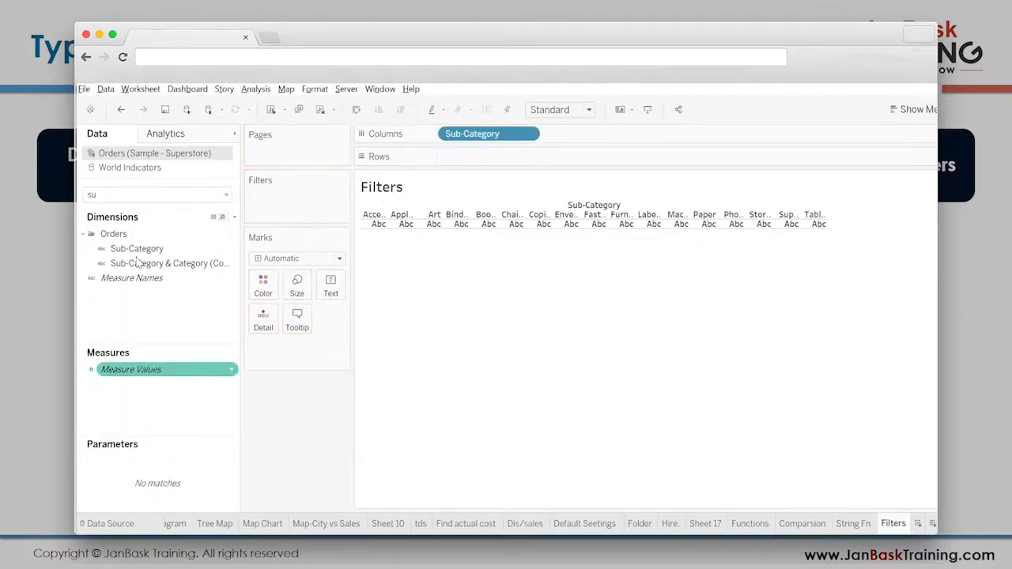
double_click(113, 193)
type("sa")
left_click_drag(131, 333, 475, 159)
- Fit the bar chart to Entire View and show mark labels on the bars
left_click(550, 111)
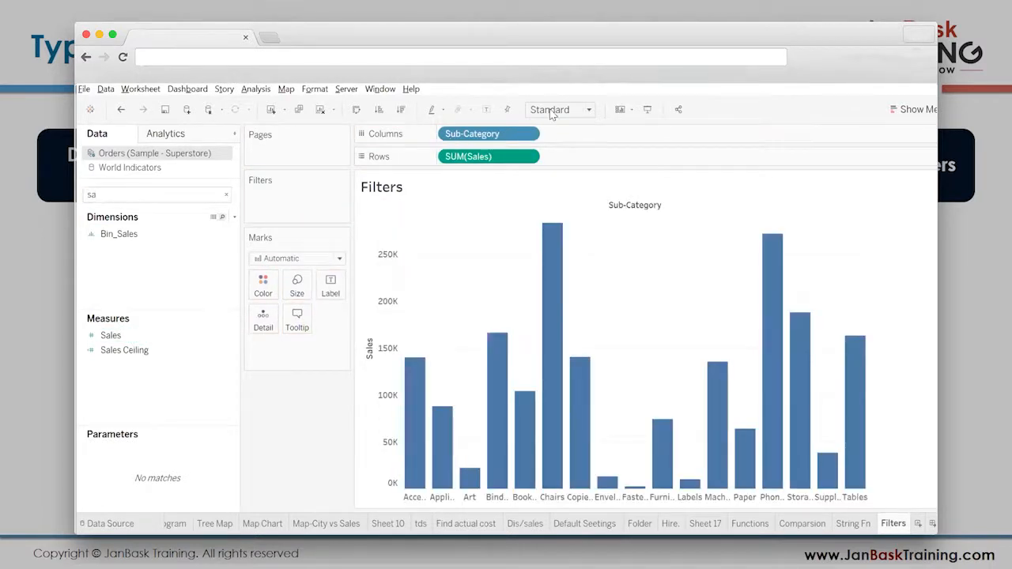
left_click(540, 171)
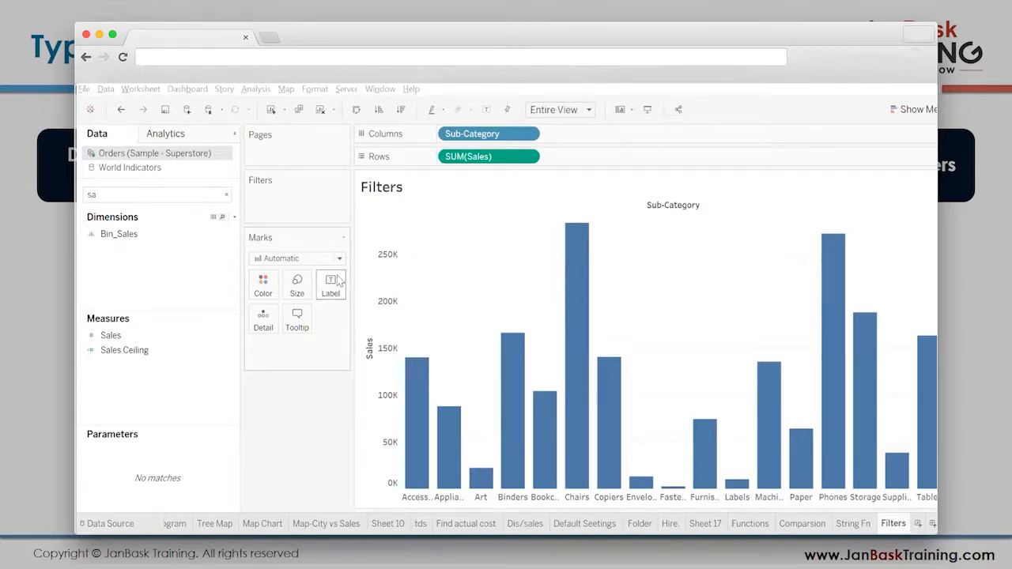
left_click(356, 312)
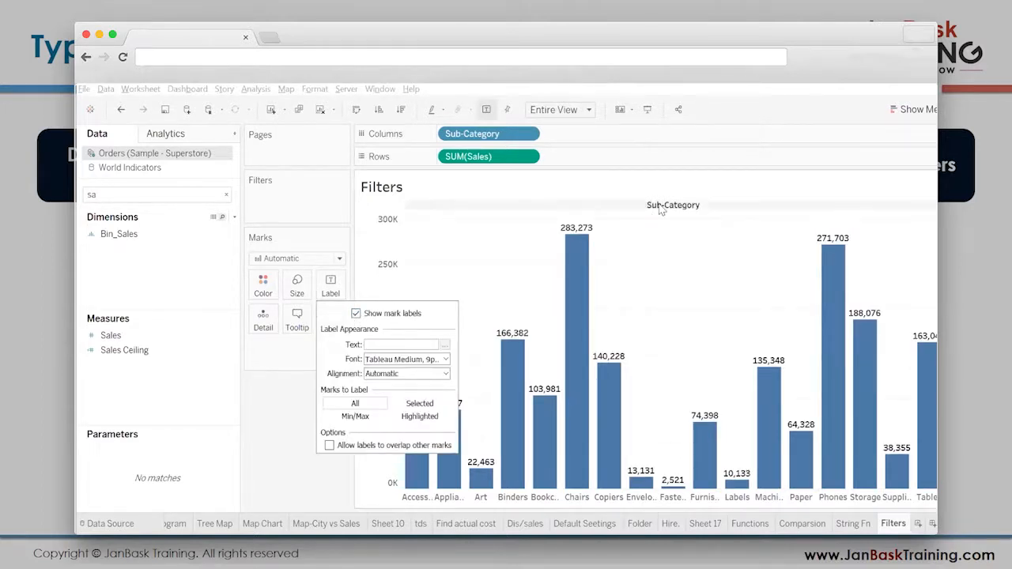
left_click(693, 261)
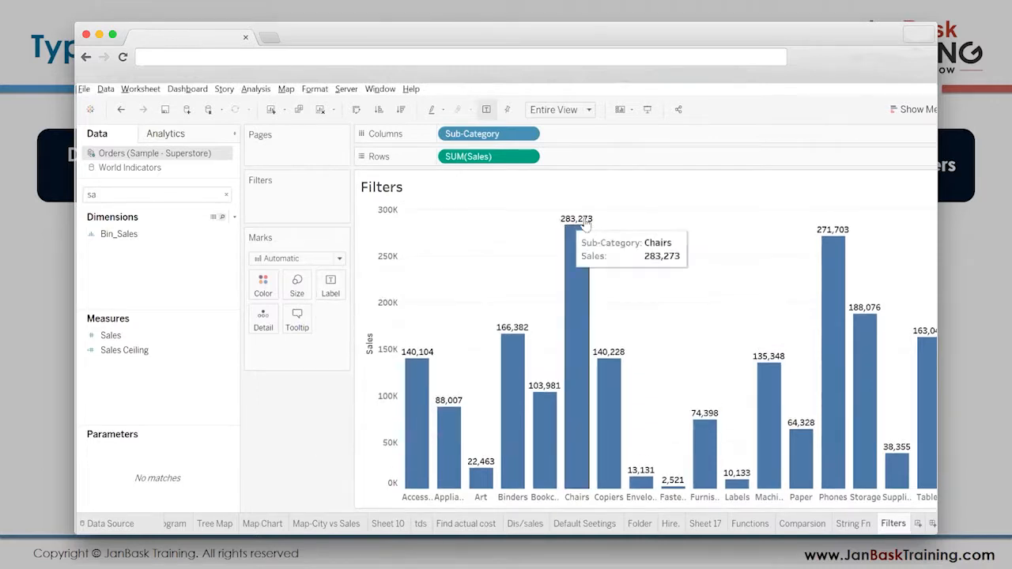
- Set the default pane number format of SUM(Sales) to Currency (Custom)
right_click(586, 223)
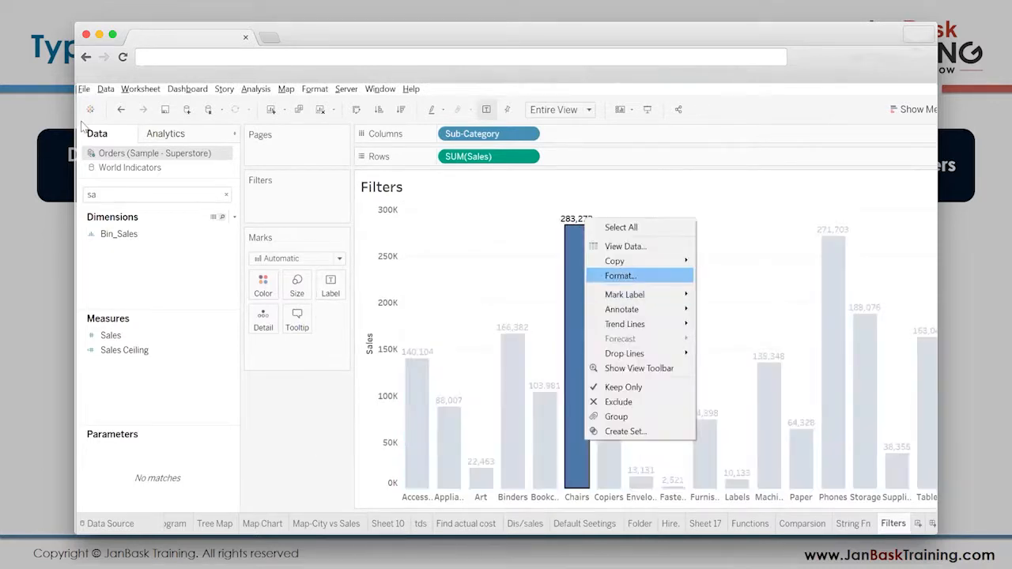
left_click(623, 275)
left_click(218, 157)
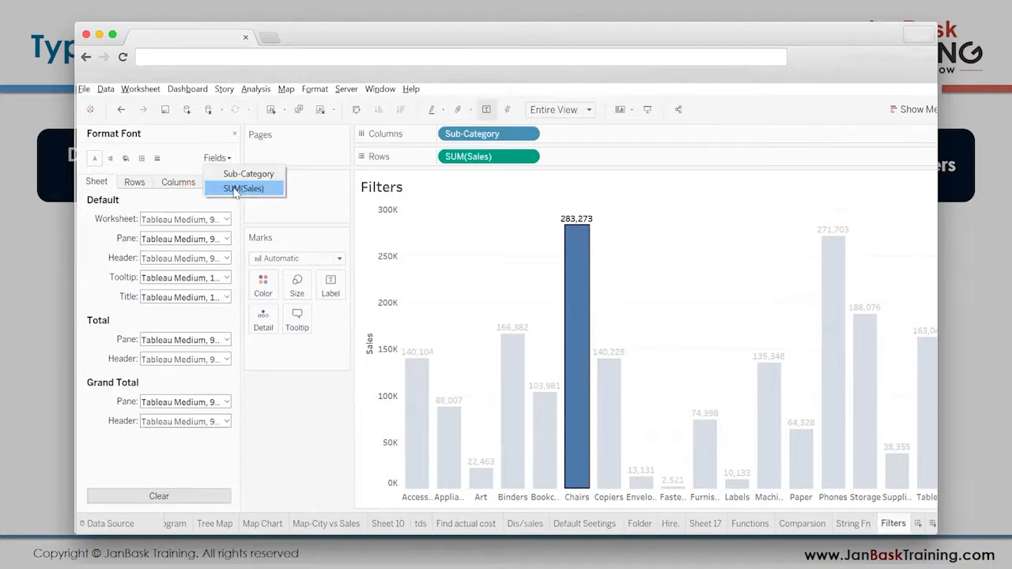
left_click(235, 190)
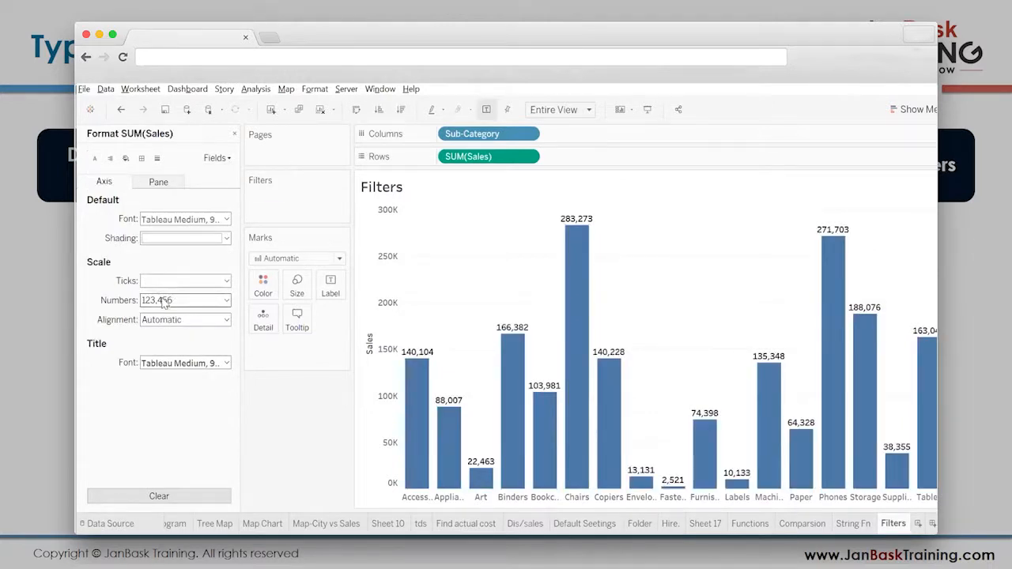
left_click(156, 182)
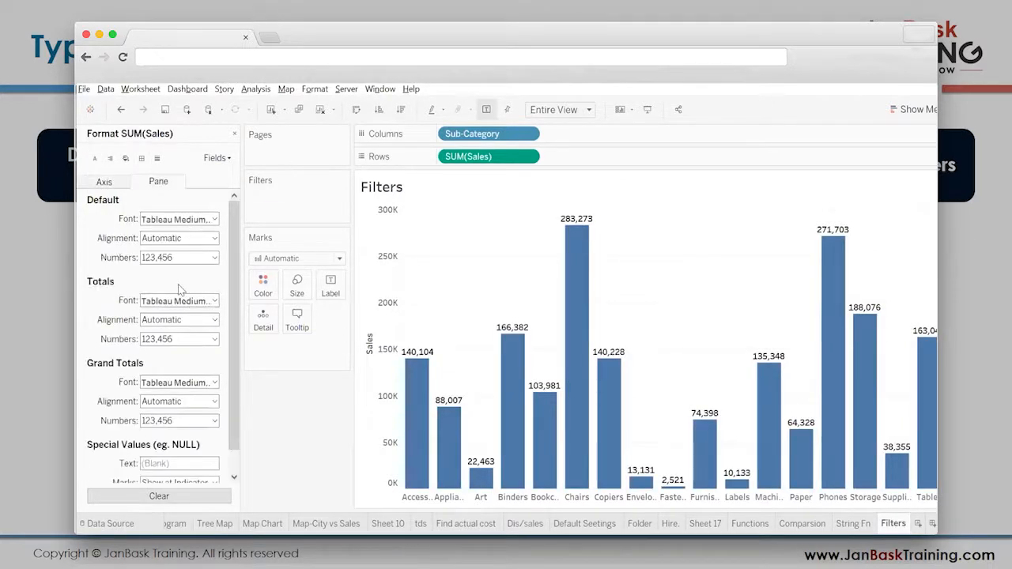
left_click(177, 257)
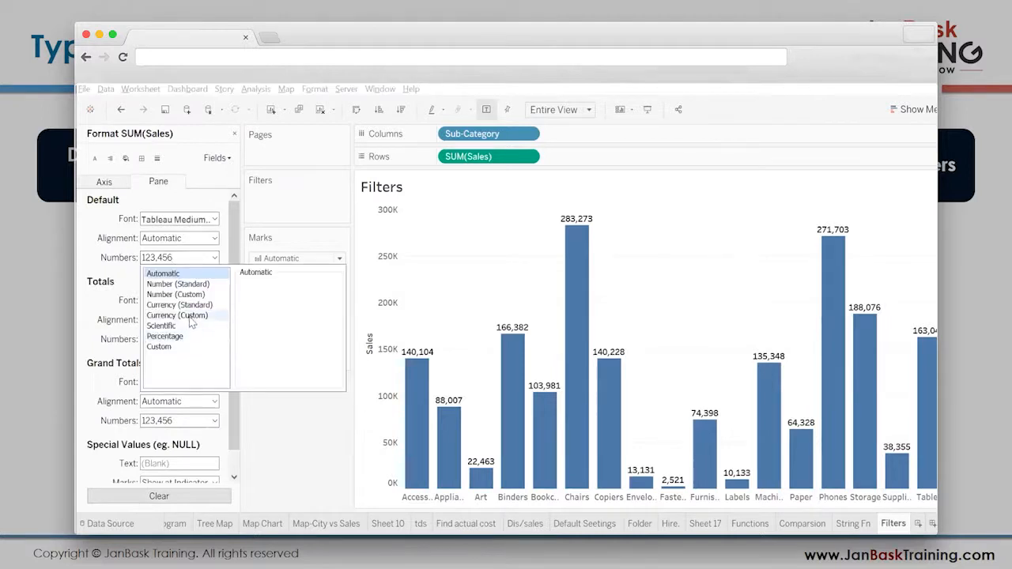
left_click(188, 315)
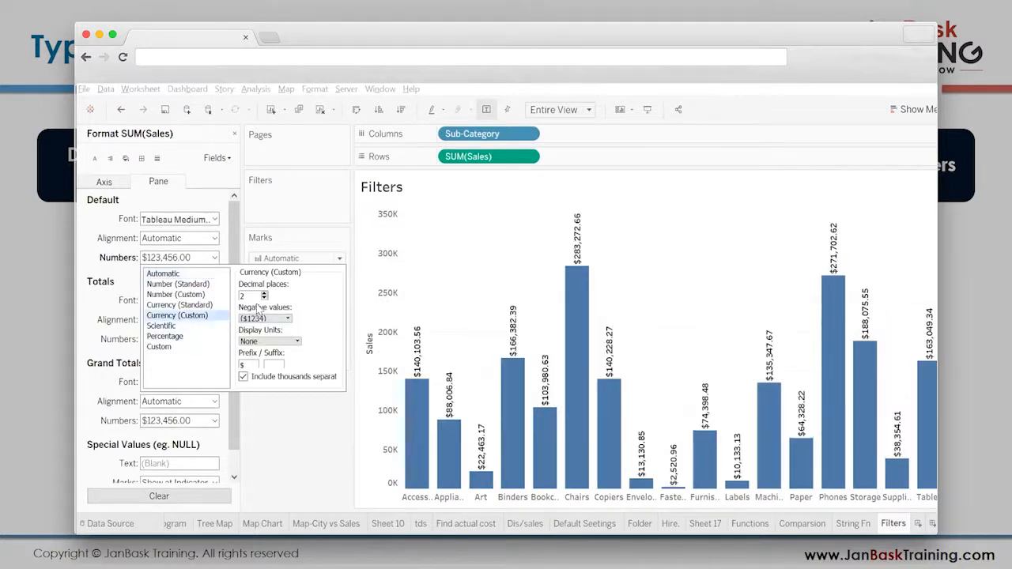
- Set the currency labels to 0 decimal places with Thousands (K) display units, and close the formatting pane
left_click(264, 299)
left_click(264, 298)
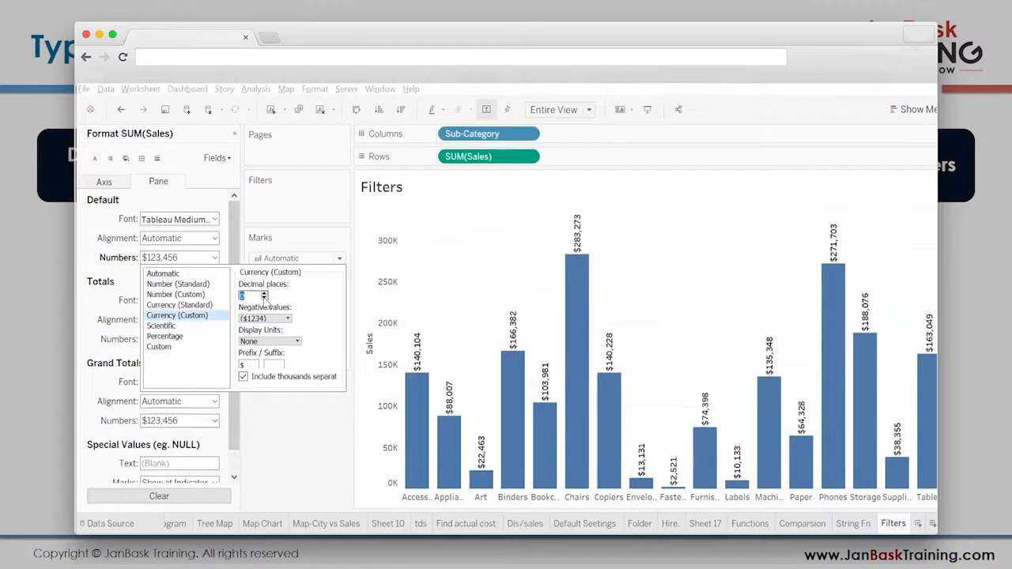
left_click(272, 342)
left_click(269, 362)
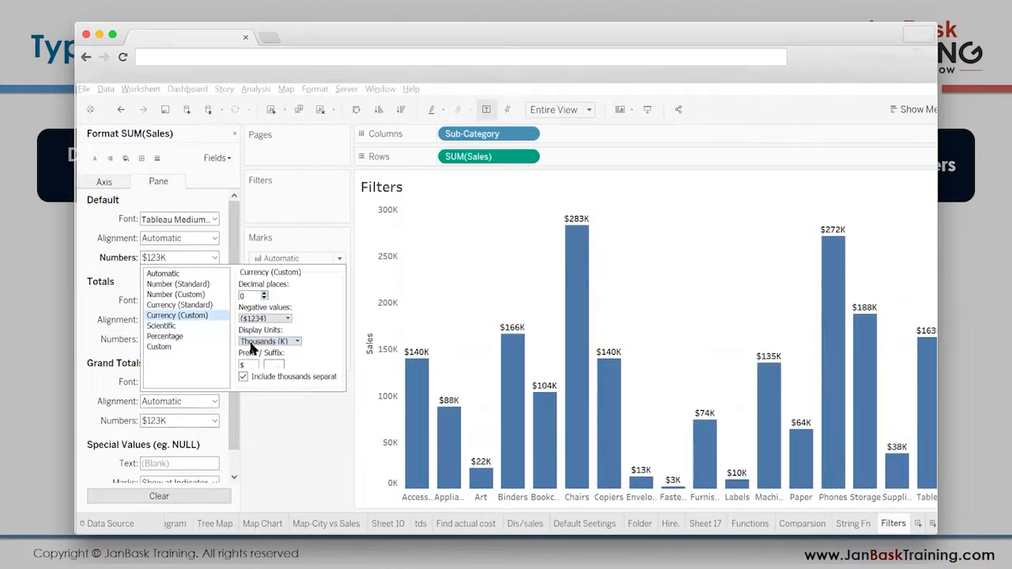
left_click(84, 275)
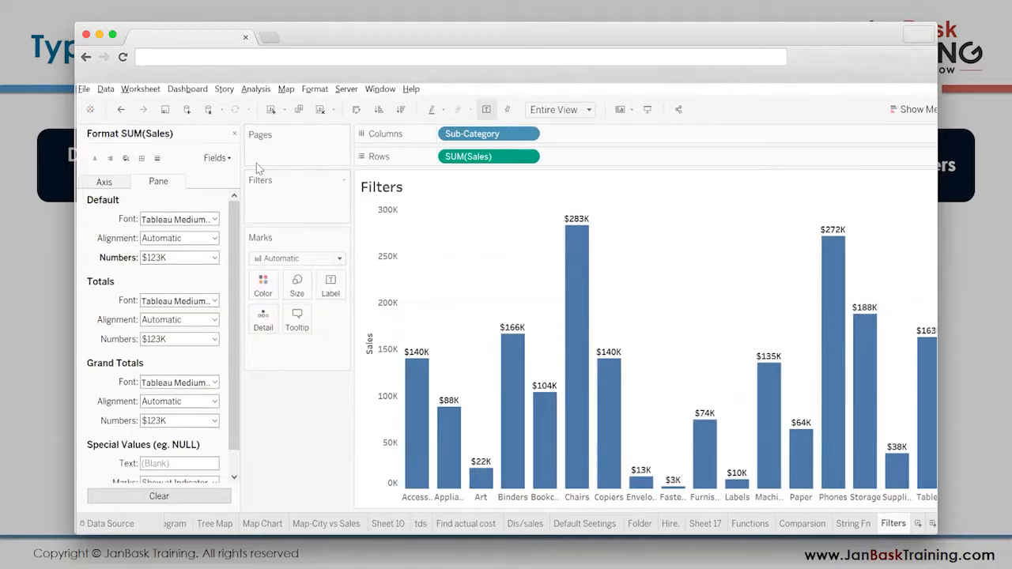
left_click(234, 133)
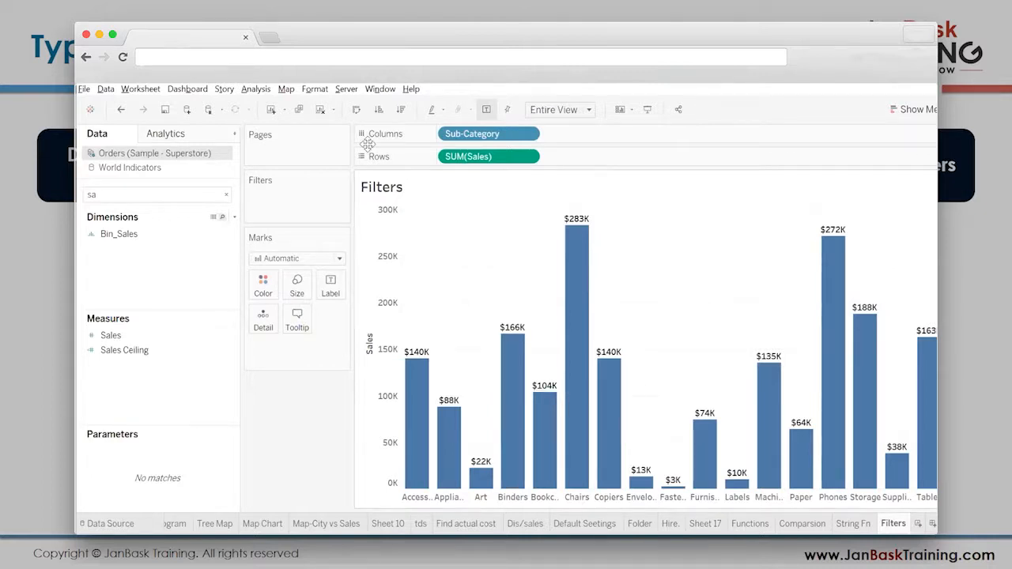
- Add Category as a filter on the sheet, keeping only Office Supplies and Technology
left_click(226, 194)
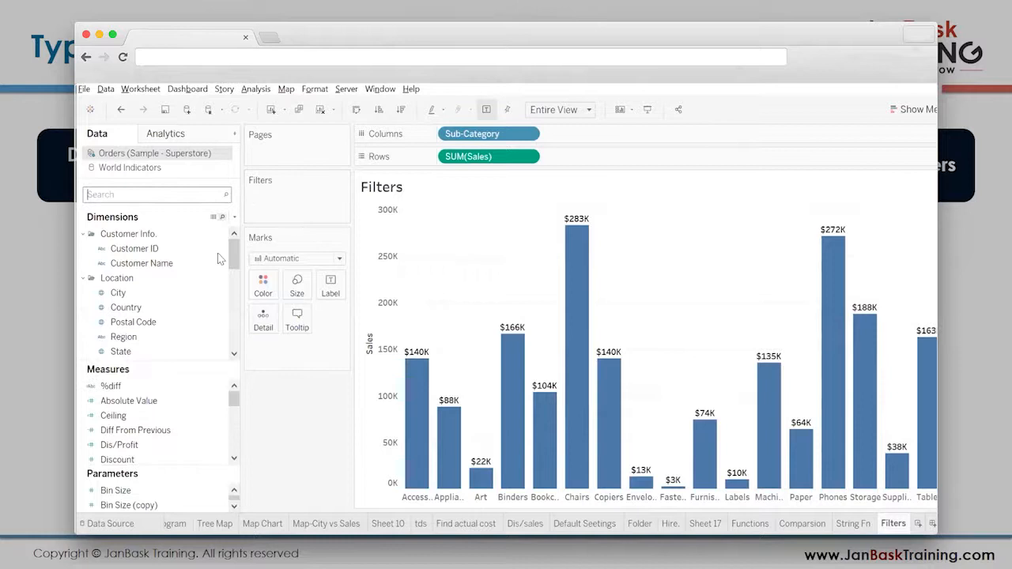
scroll(185, 346, "down", 8)
scroll(185, 346, "up", 5)
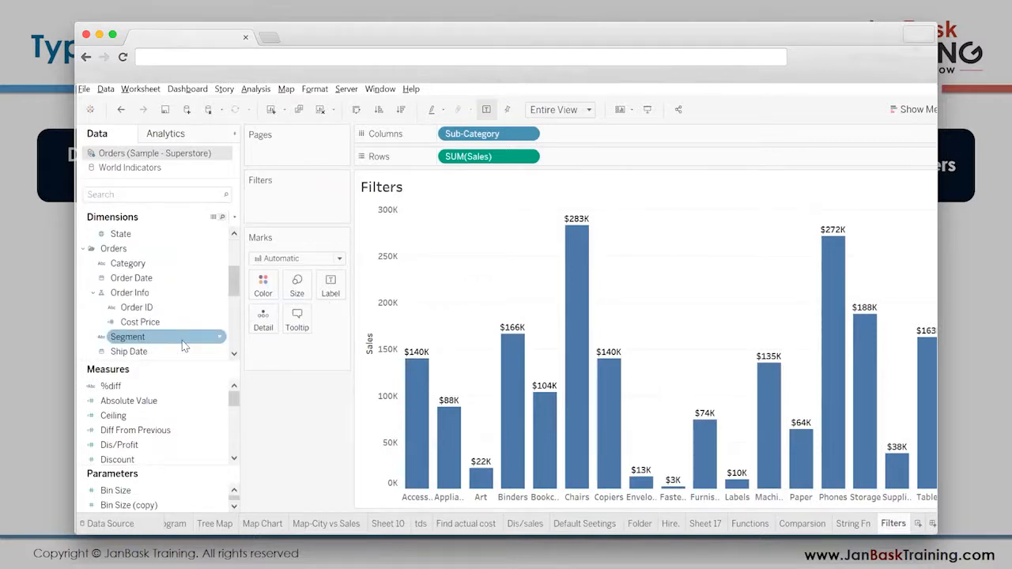
scroll(183, 346, "up", 3)
left_click(156, 194)
type("ca")
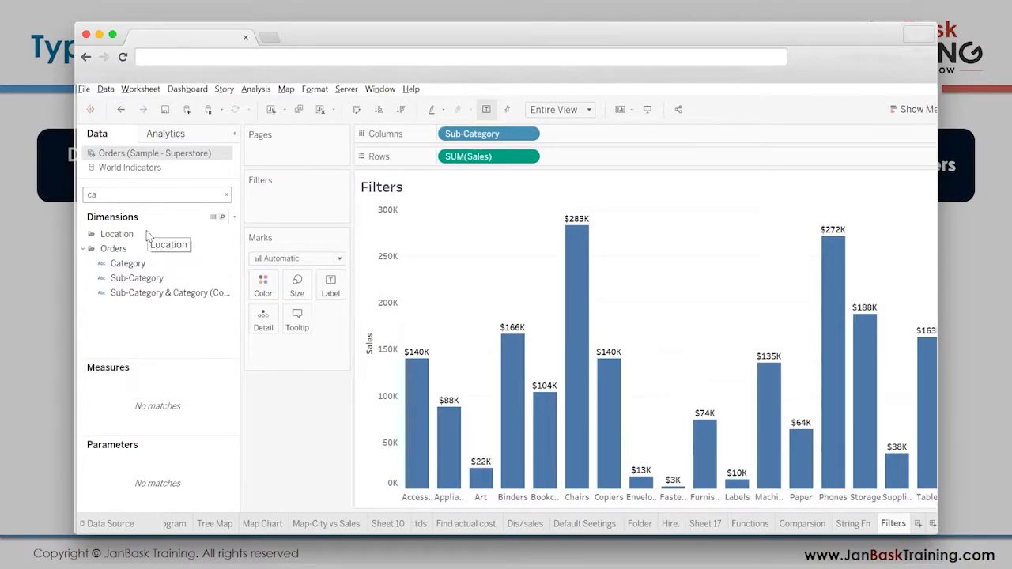
left_click_drag(129, 263, 274, 200)
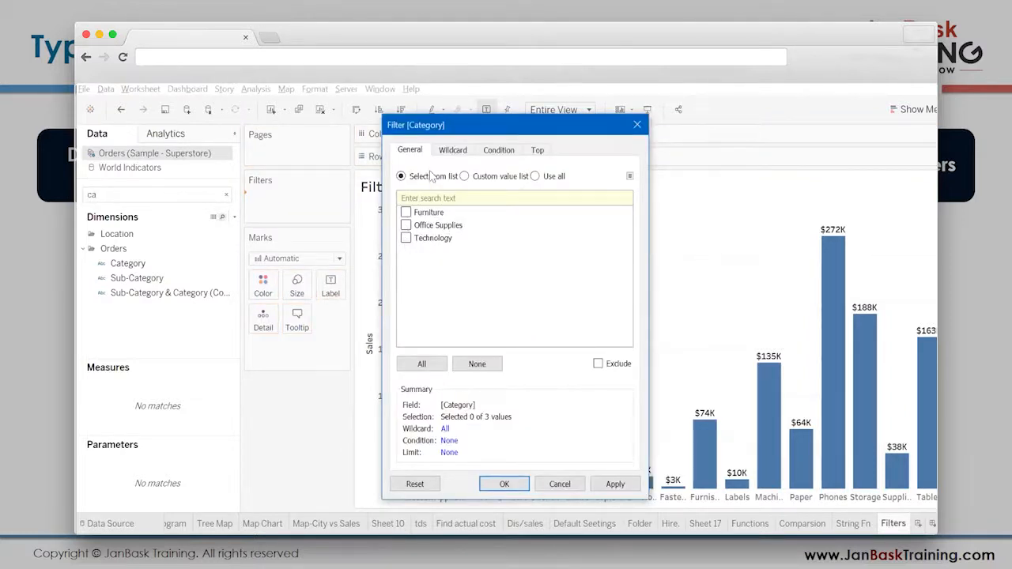
left_click_drag(433, 138, 161, 148)
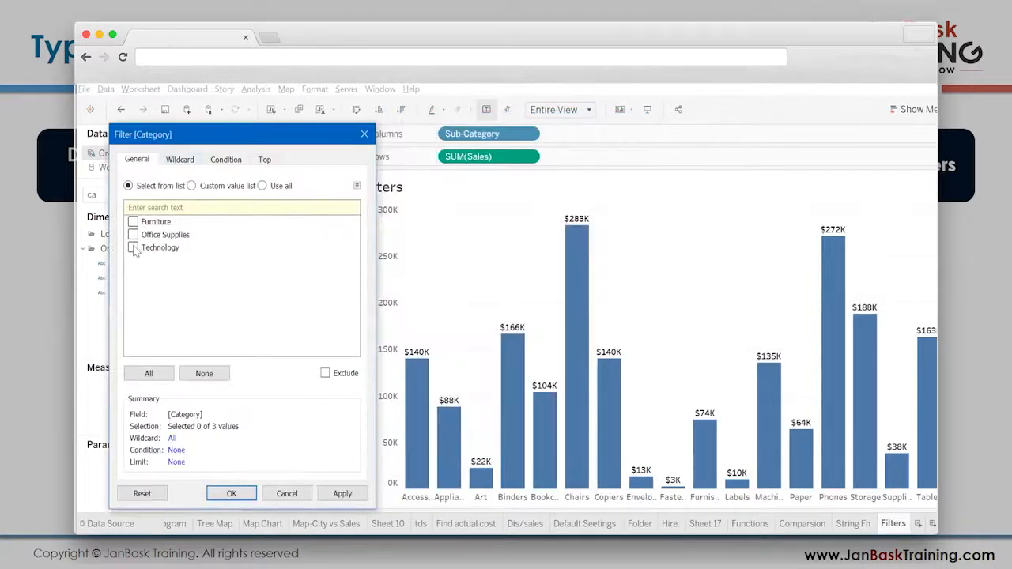
left_click(133, 235)
left_click(134, 248)
left_click(231, 493)
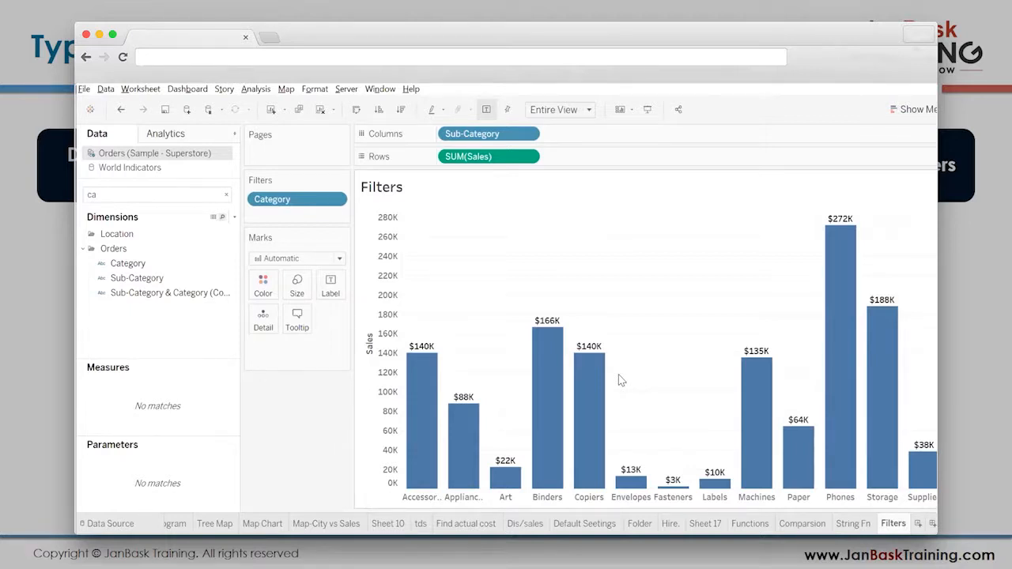
- Preview the filtered bar chart in presentation mode, check the Phones bar, and return to the worksheet
key("F7")
key("Escape")
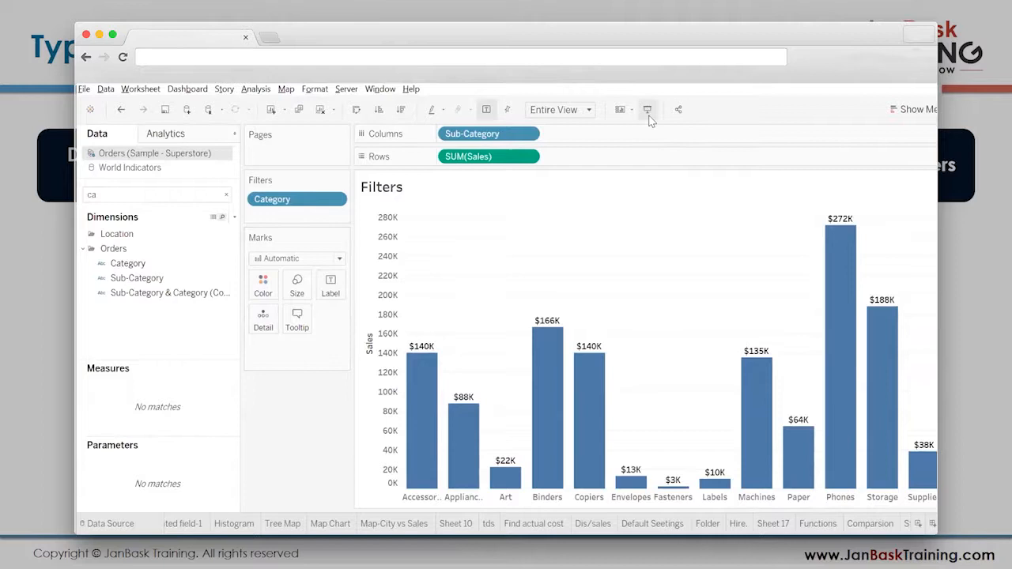
key("F7")
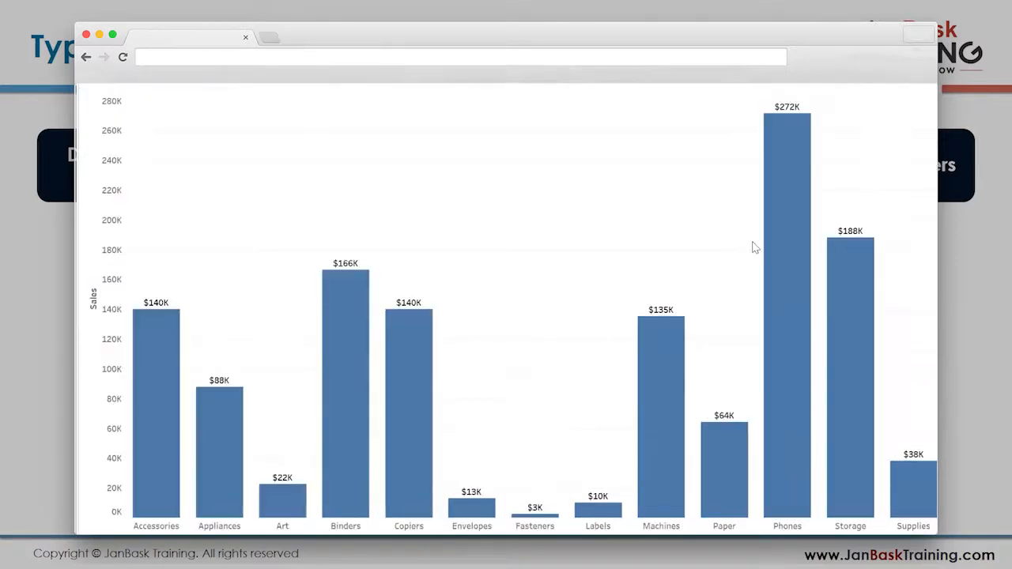
mouse_move(759, 247)
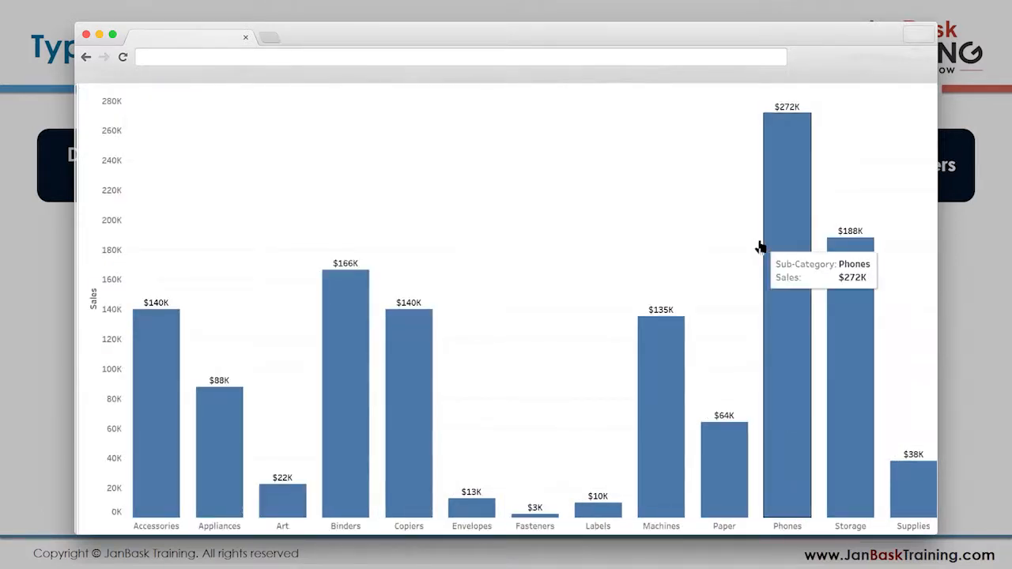
key("F7")
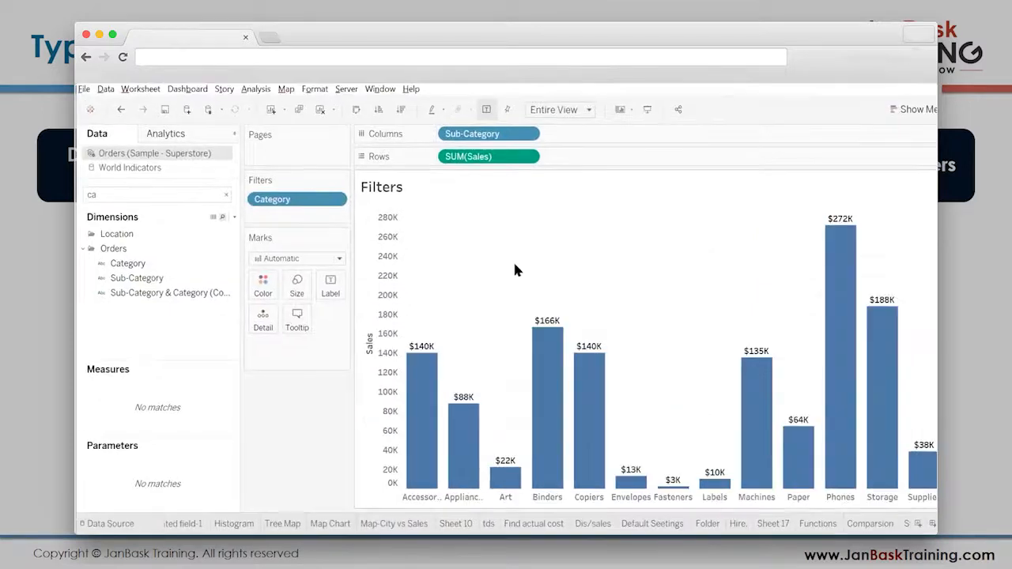
- Show the Category filter control beside the chart and preview the sheet in presentation mode
right_click(272, 198)
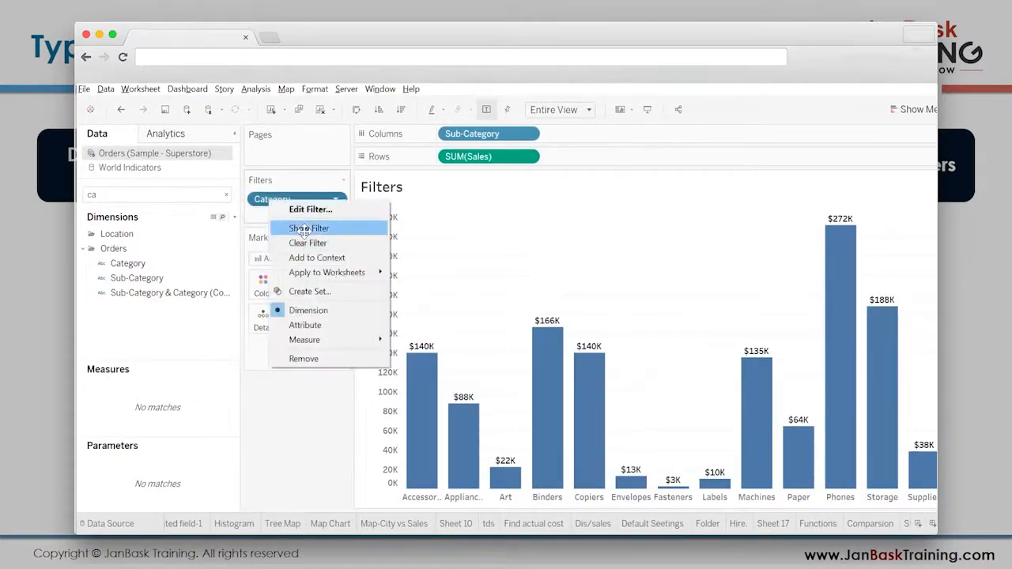
left_click(304, 228)
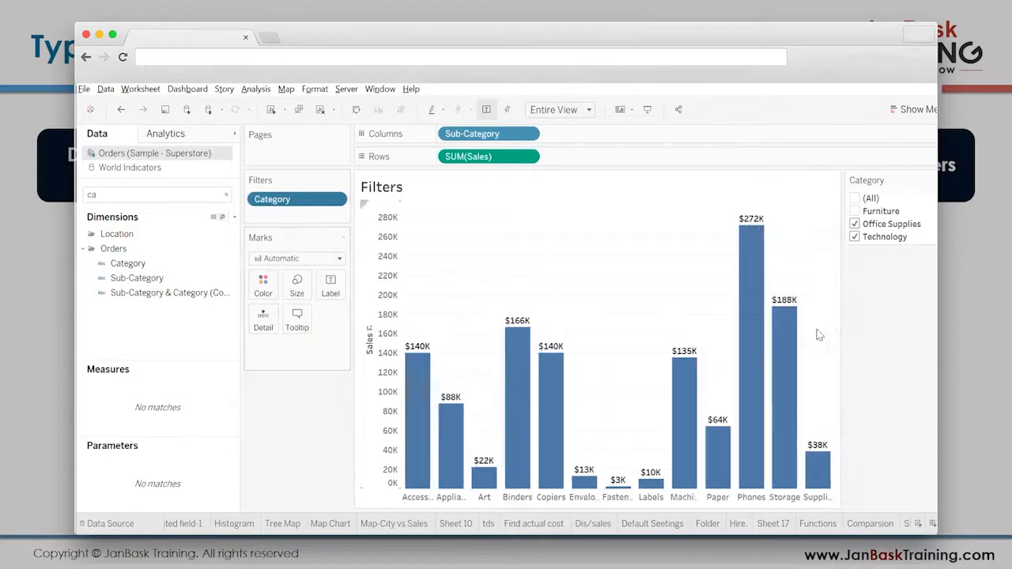
left_click(648, 112)
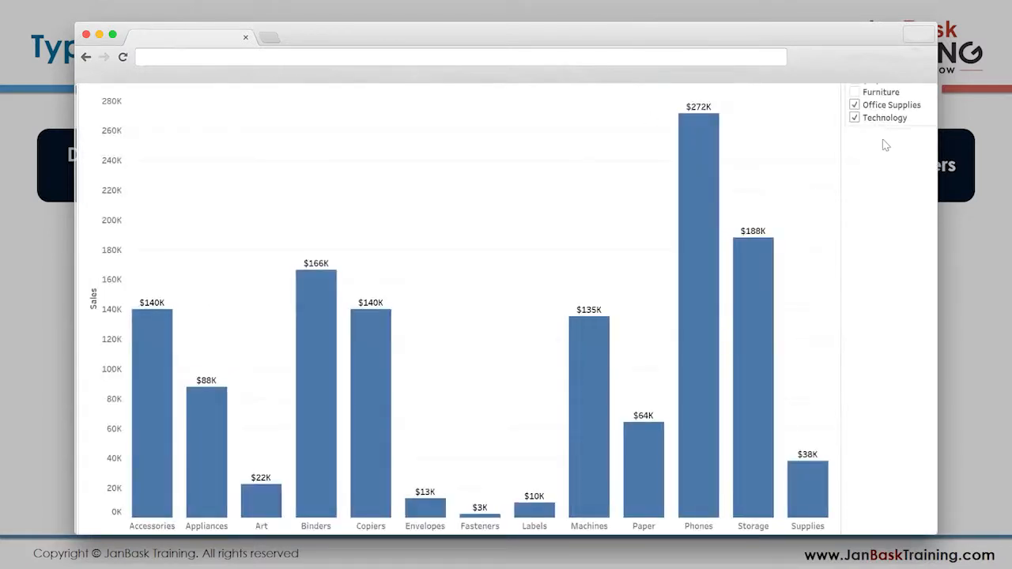
key("Escape")
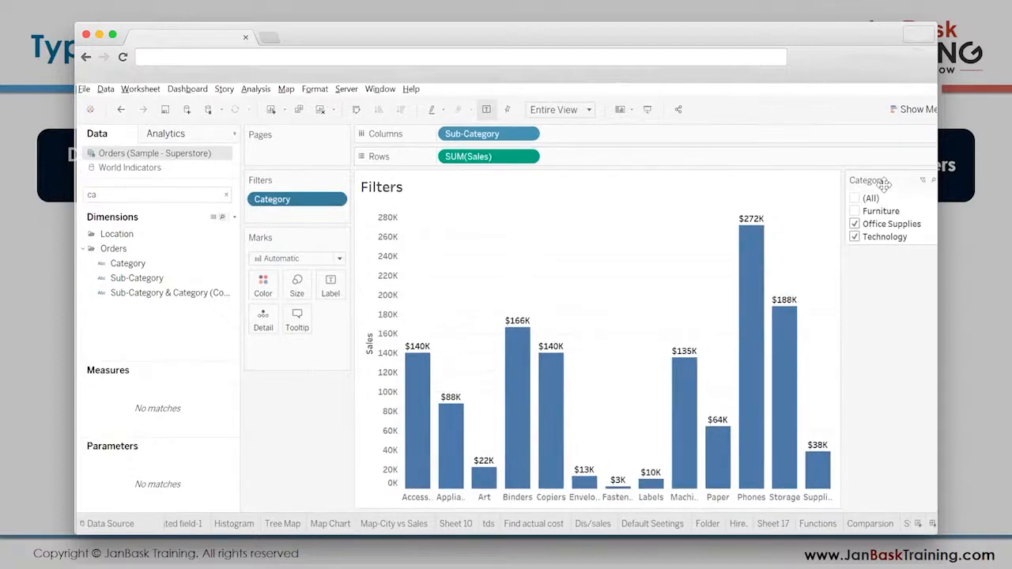
- Move the Category filter control below the Marks card and check its placement in presentation mode
left_click_drag(884, 184, 288, 395)
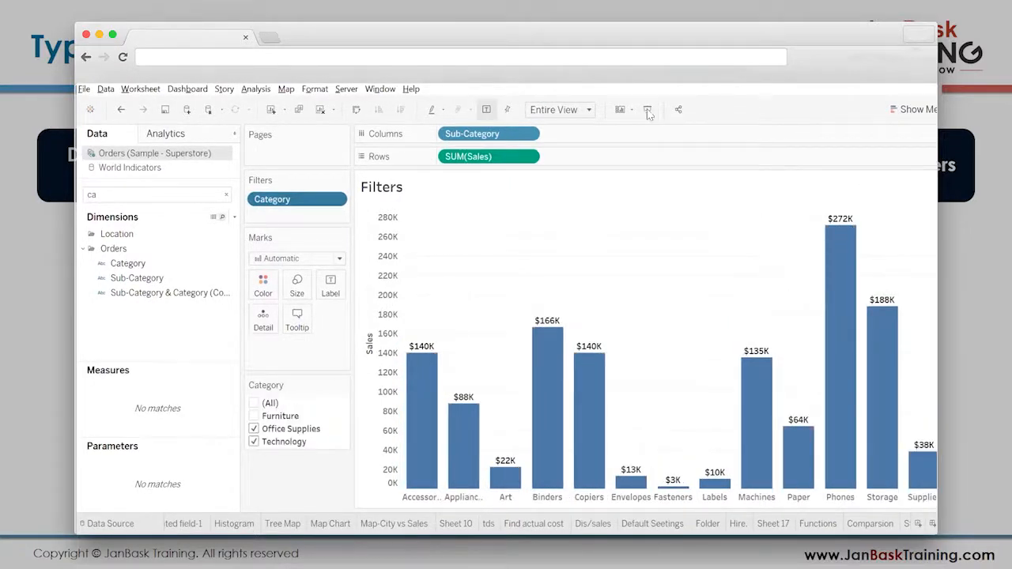
key("F7")
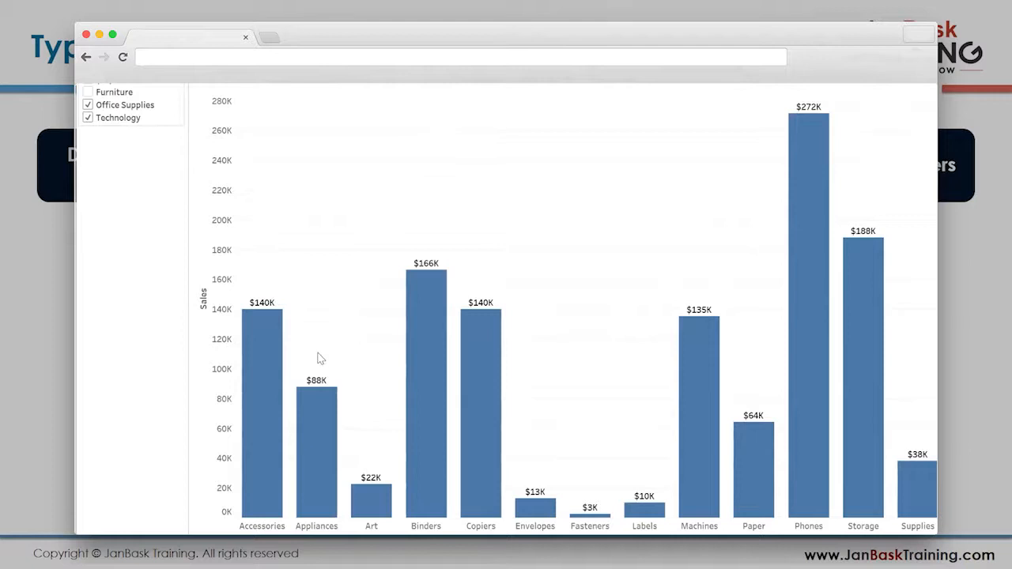
key("F7")
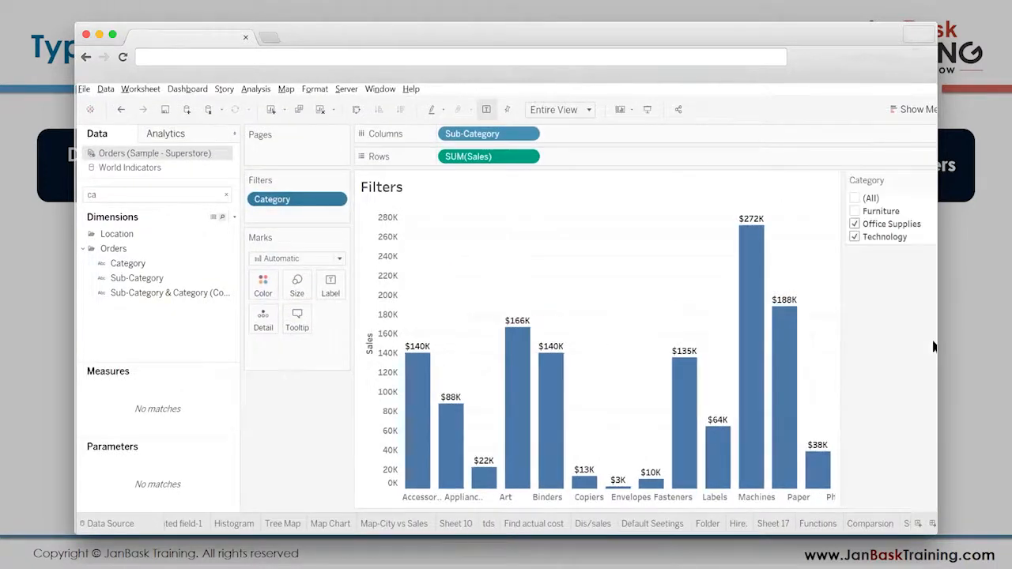
- Widen the chart area and switch the Category filter values until Furniture, Office Supplies and Technology are all included
left_click_drag(840, 300, 850, 300)
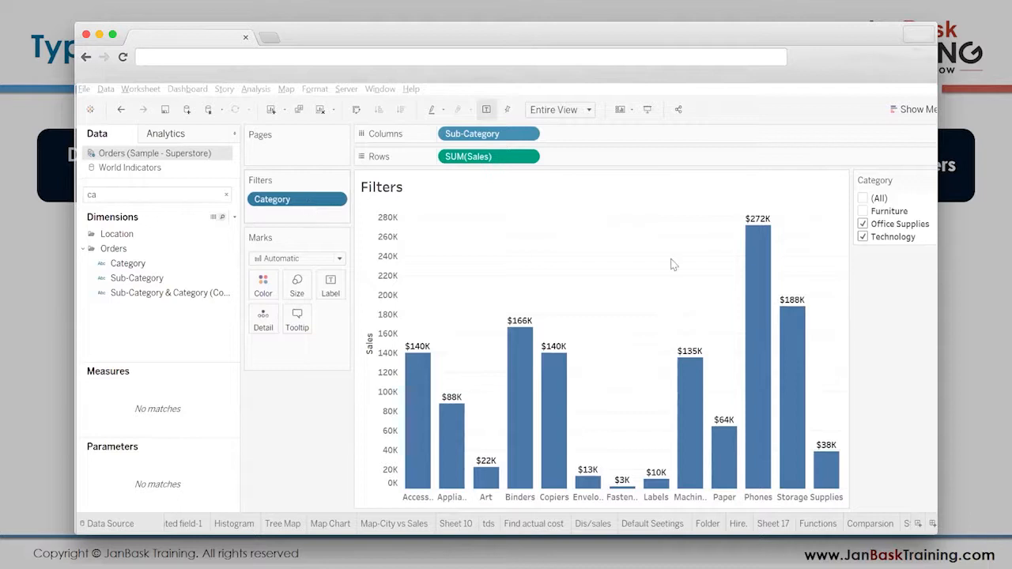
left_click(864, 238)
left_click(864, 212)
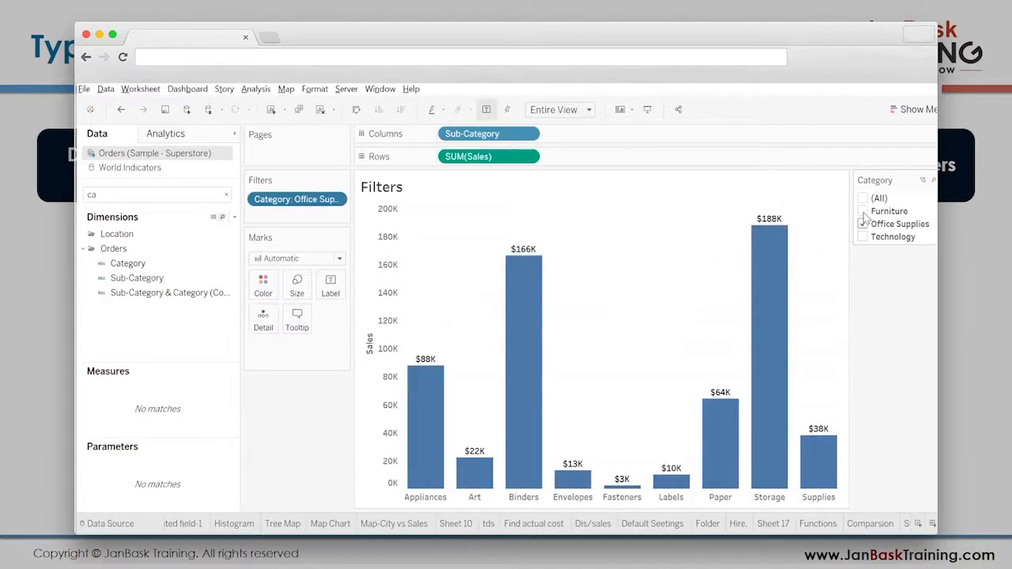
left_click(862, 237)
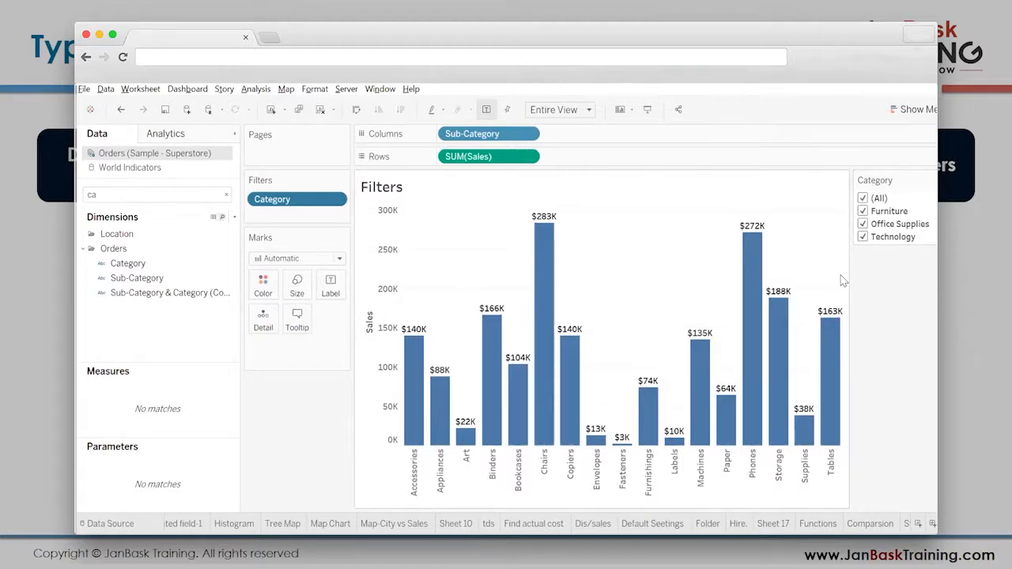
- Add a Sub-Category filter with all values selected and show its filter control below the Category one
left_click_drag(139, 279, 309, 210)
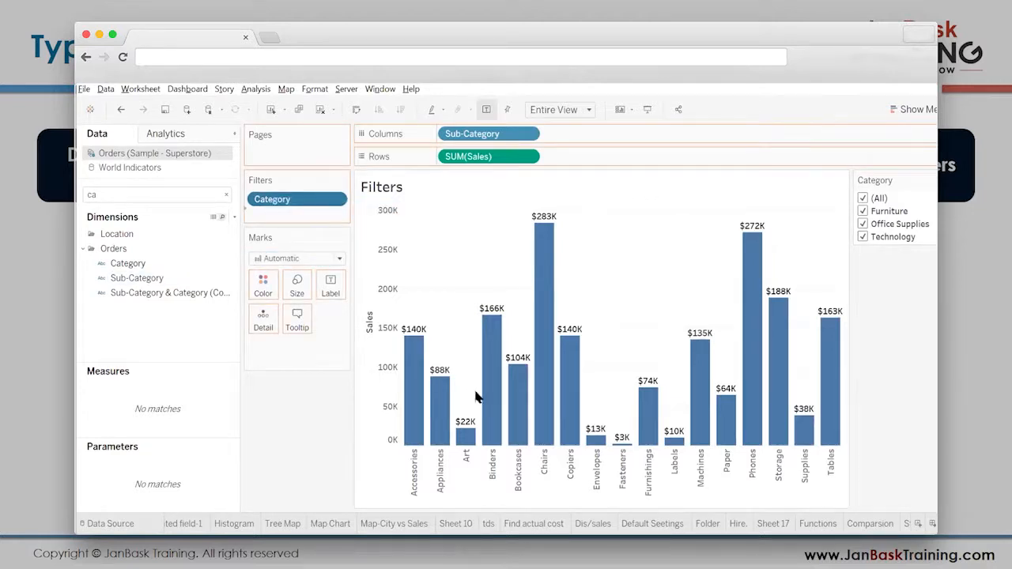
scroll(479, 306, "down", 2)
left_click(504, 484)
left_click(335, 215)
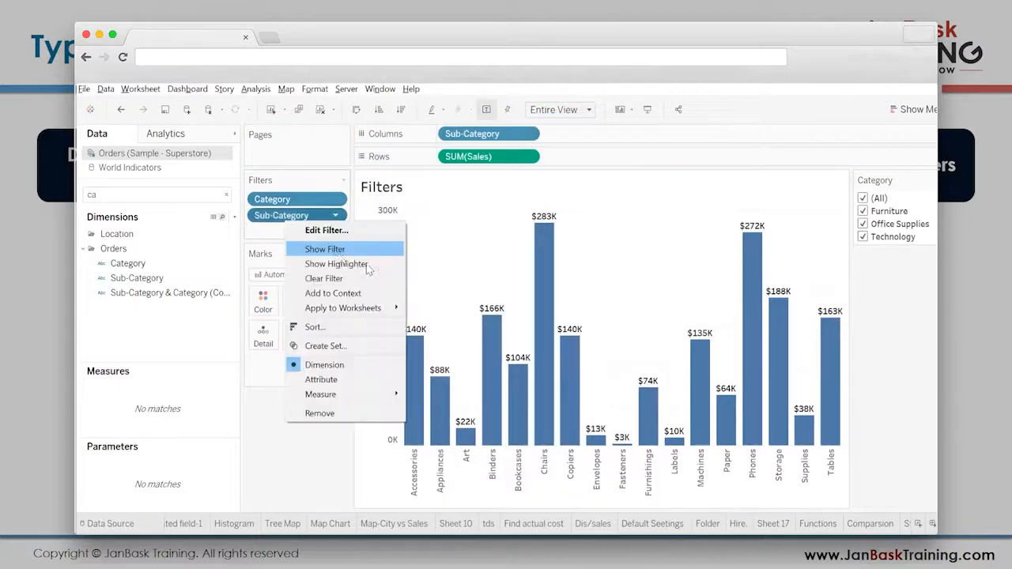
left_click(324, 248)
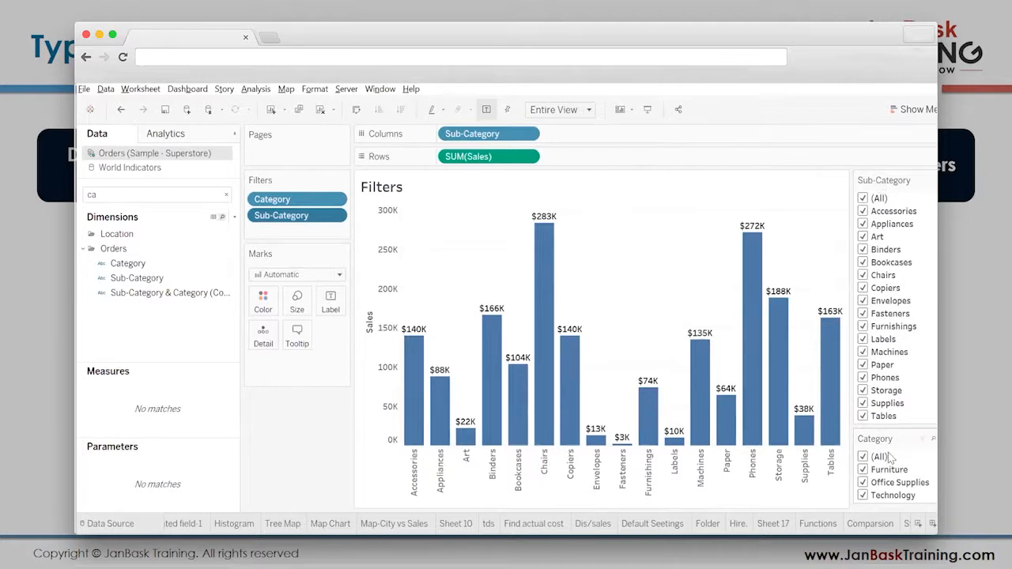
left_click_drag(883, 179, 900, 345)
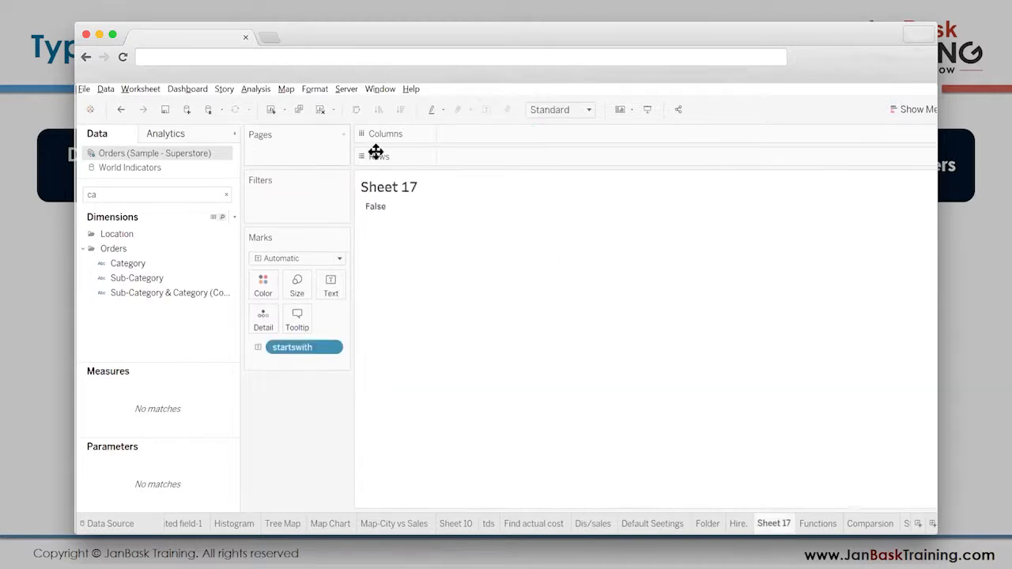
- Clear Sheet 17, list Category and Sub-Category on its rows, and return to the Filters sheet
key("alt+shift+BackSpace")
left_click_drag(148, 262, 409, 238)
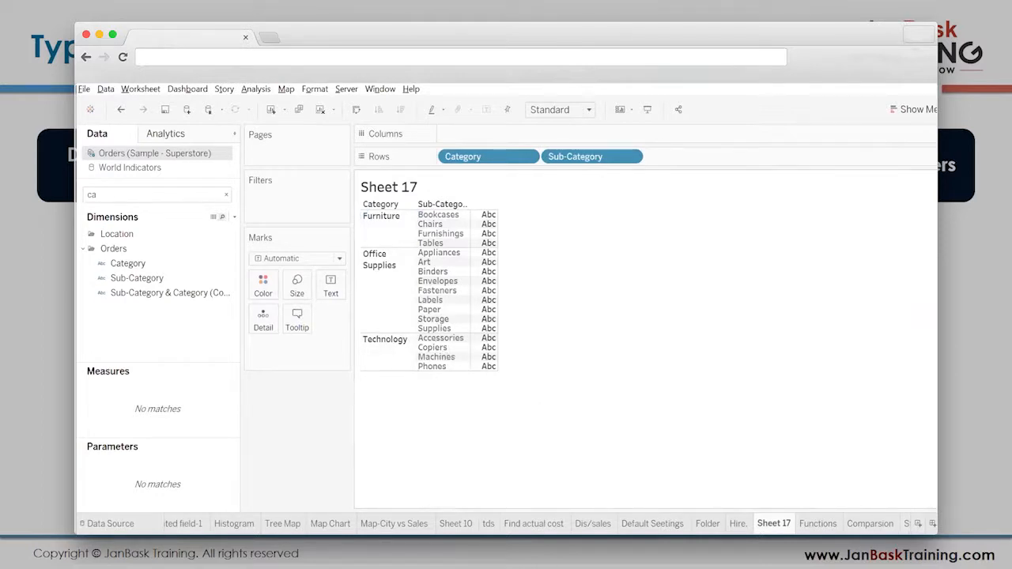
scroll(538, 523, "right", 1)
left_click(893, 523)
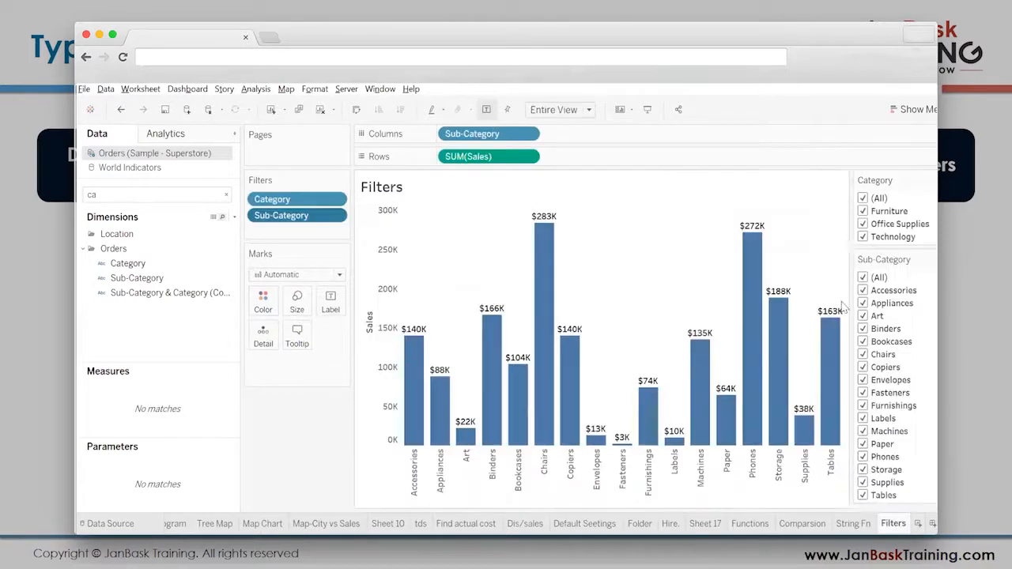
- Exclude Technology in the Category filter and check which sub-categories belong to it on Sheet 17
left_click(864, 237)
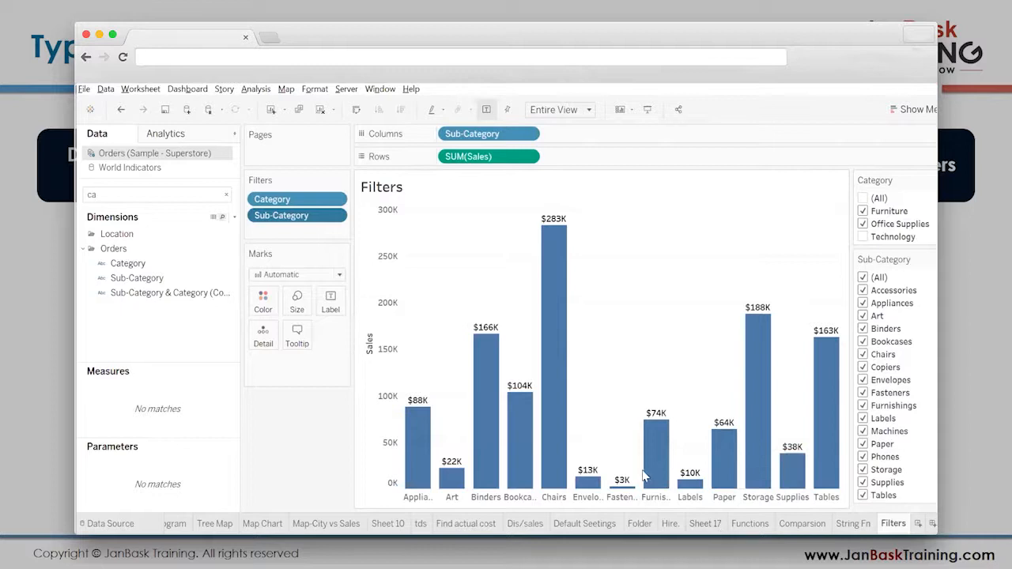
left_click(708, 524)
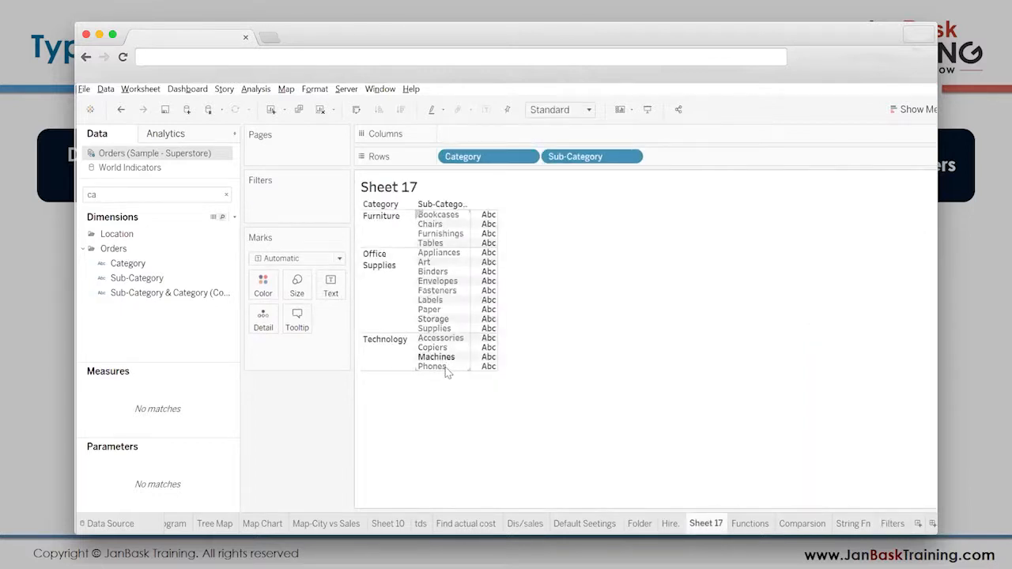
left_click(893, 524)
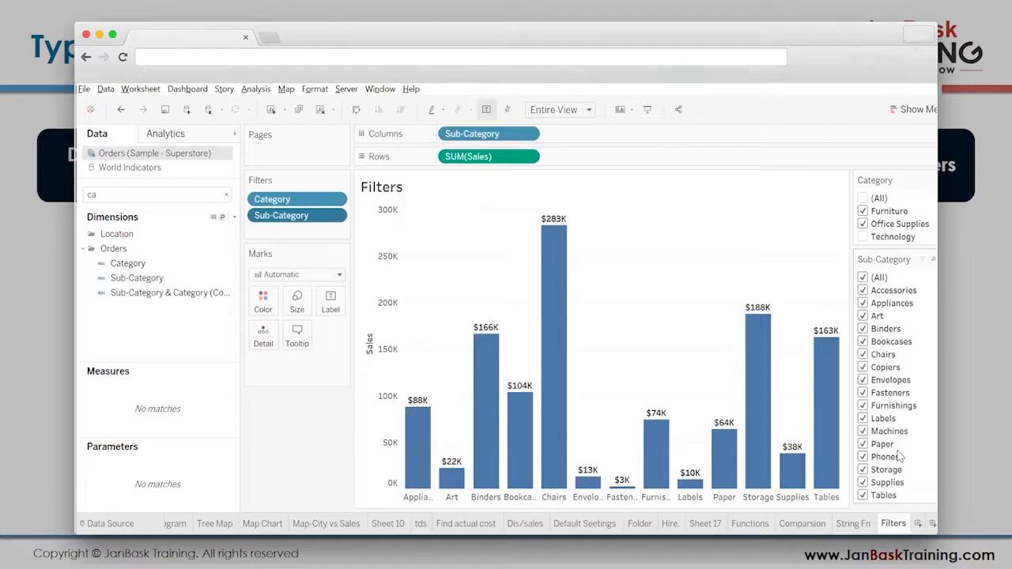
- Toggle Phones off and on in the Sub-Category filter, and limit that filter control to only relevant values
left_click(864, 457)
left_click(863, 457)
left_click(932, 259)
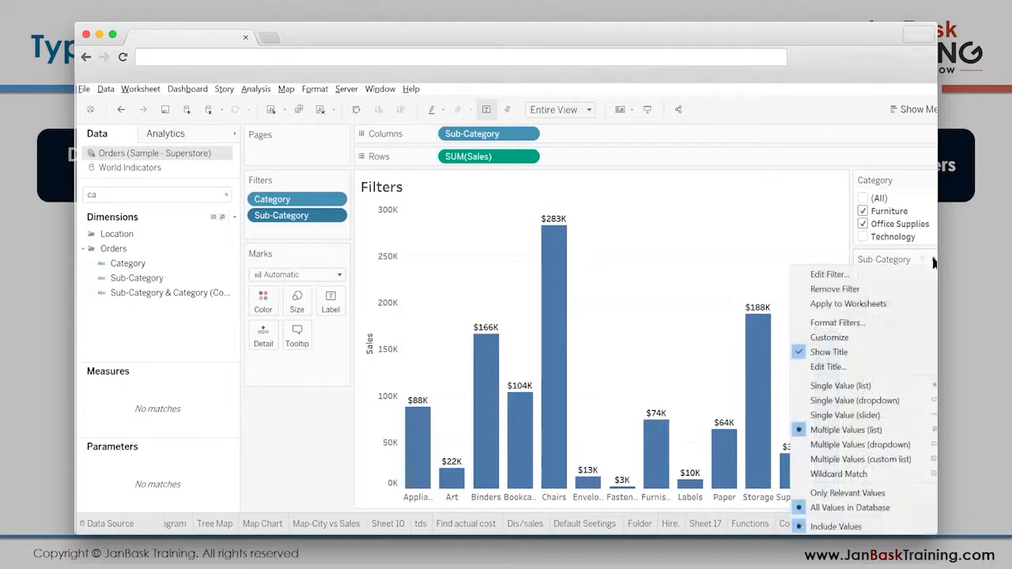
left_click(885, 495)
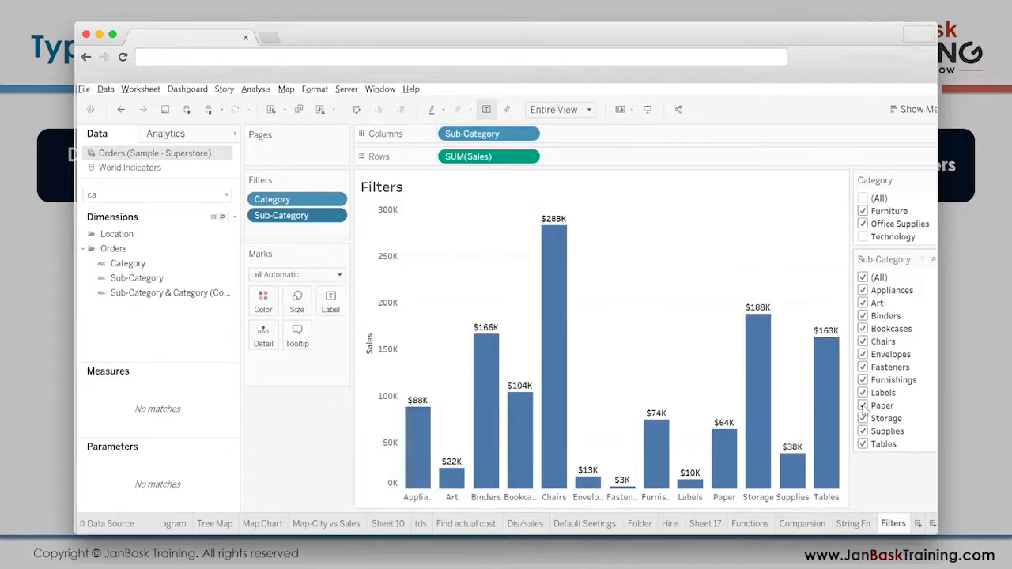
- Test the linked Sub-Category list by narrowing the Category filter to Technology only, and restore all categories
left_click(863, 236)
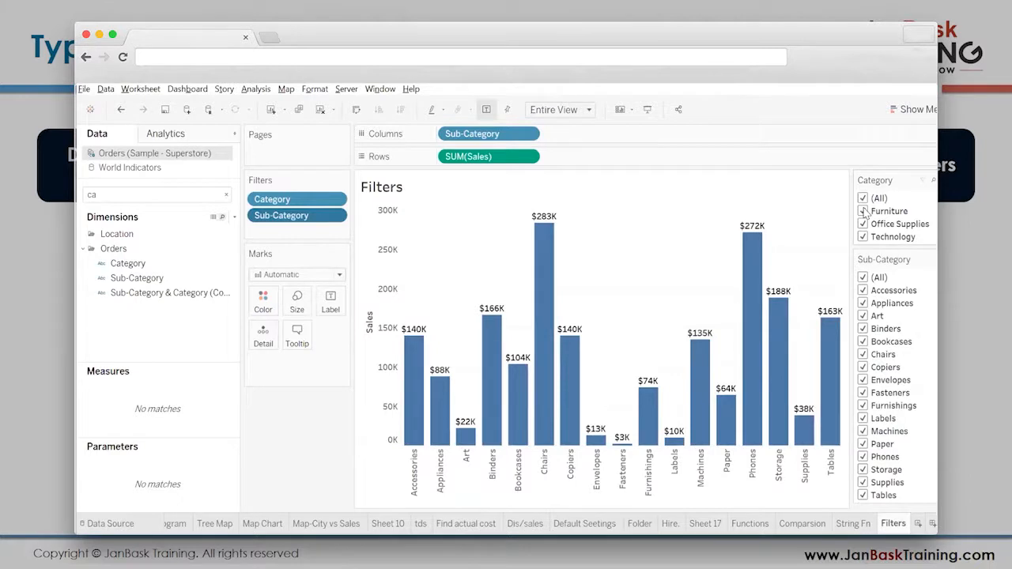
left_click(863, 211)
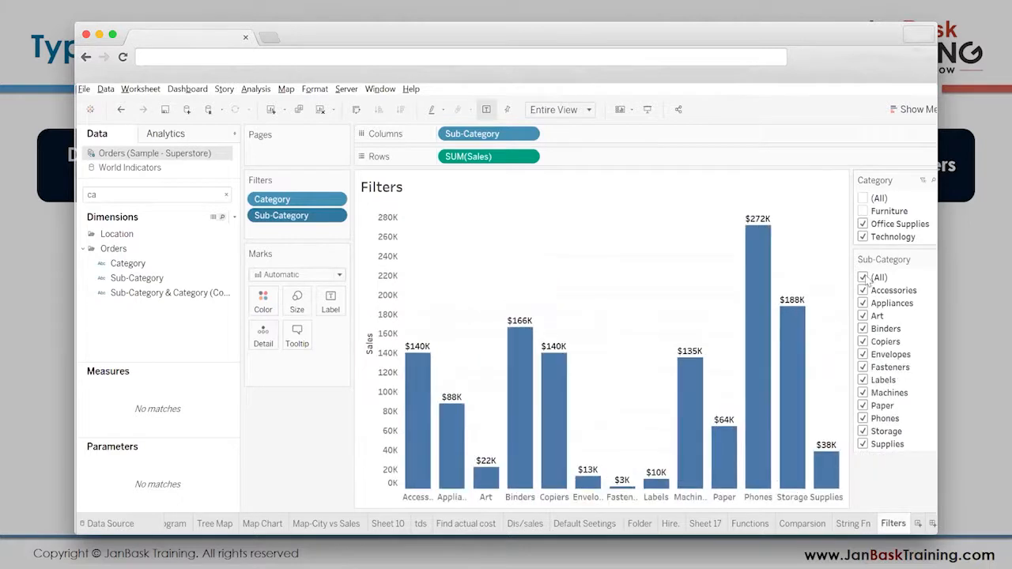
left_click(863, 224)
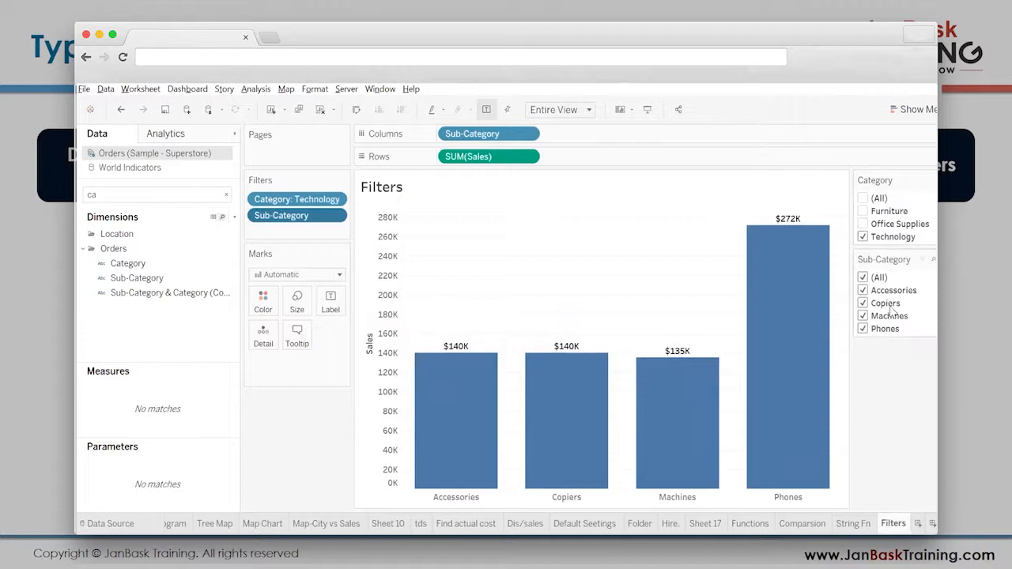
left_click(862, 198)
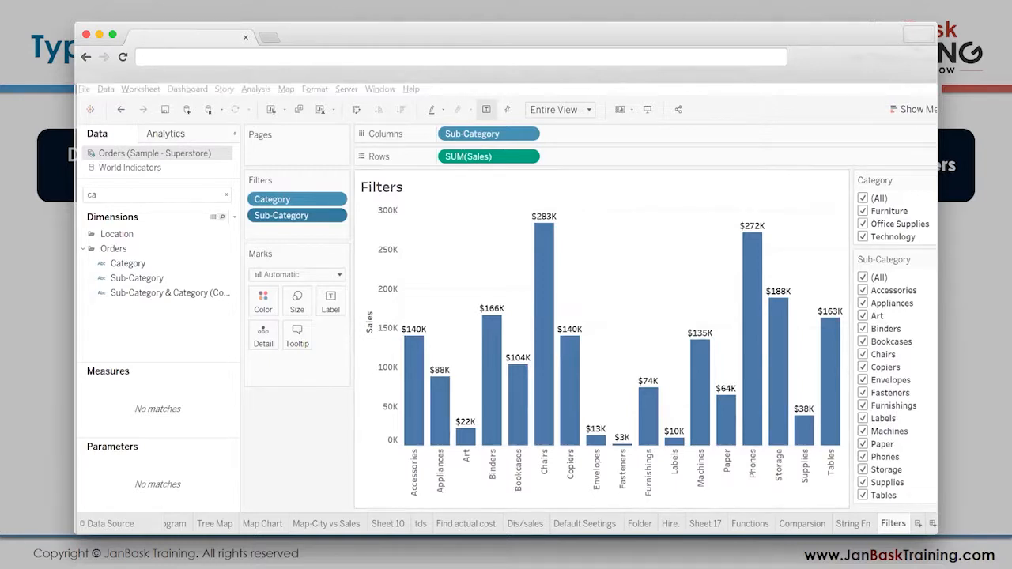
- Create a new worksheet and place the State field on Columns
left_click(917, 525)
left_click(135, 196)
type("sta")
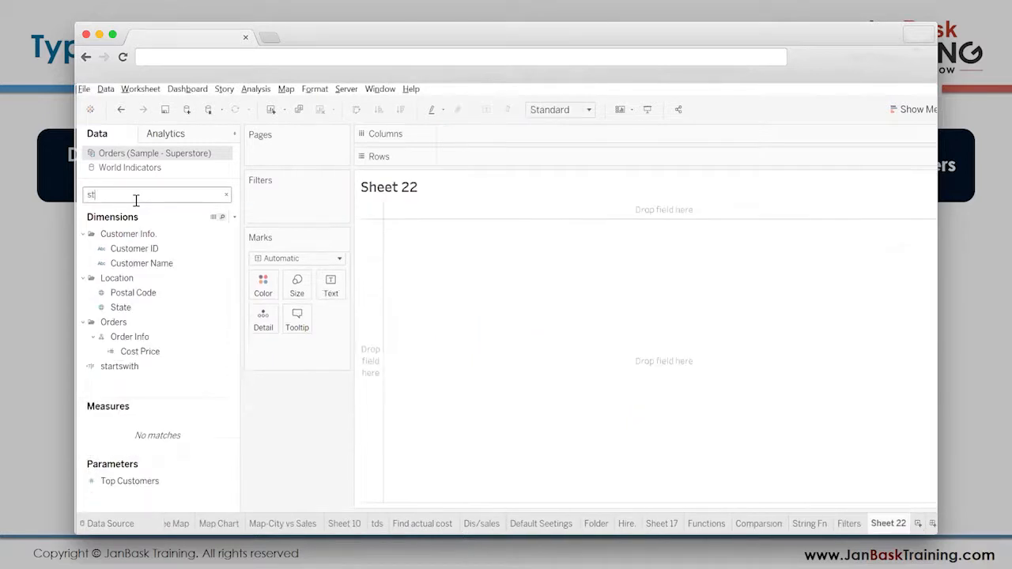
left_click_drag(120, 264, 485, 139)
- Find the Sales measure and place it on Rows to chart sales by state
left_click(140, 195)
key("BackSpace")
key("BackSpace")
key("BackSpace")
type("sa")
left_click_drag(121, 336, 477, 157)
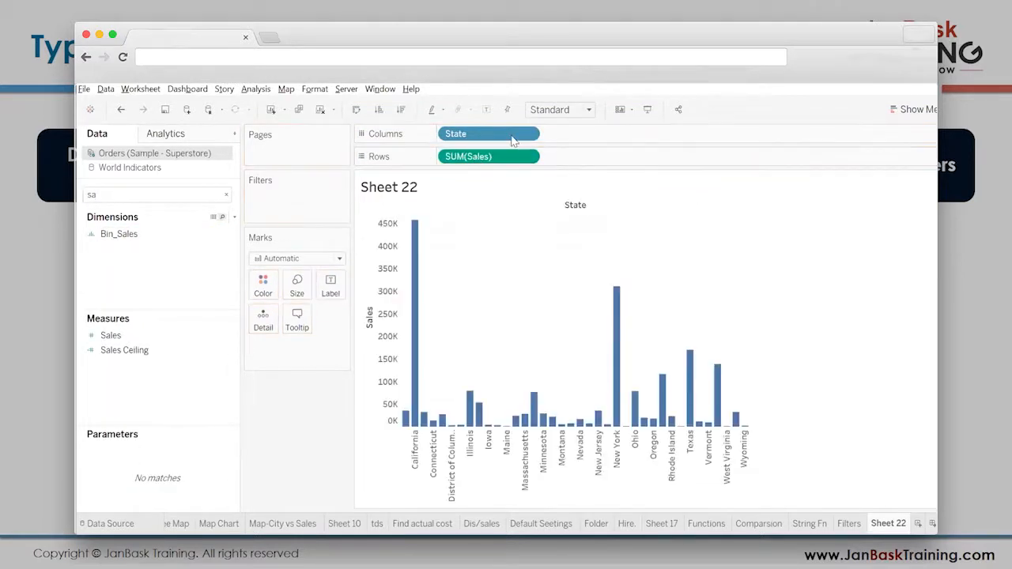
- Fit the state chart to Entire View and show the mark labels on its bars
left_click(589, 110)
left_click(565, 171)
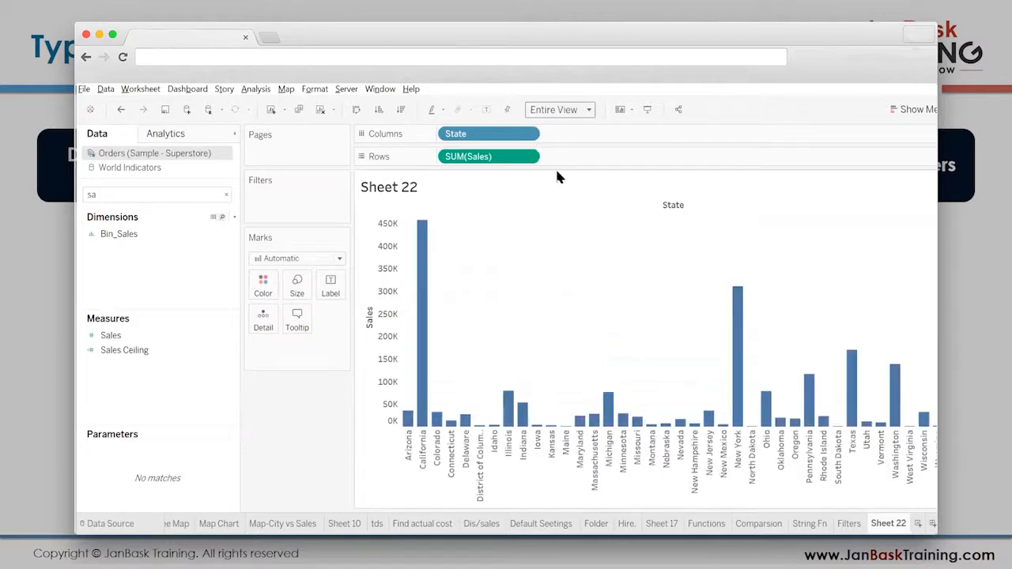
left_click(488, 110)
- Format the Sales bar labels as custom currency with 0 decimal places and display units of Thousands (K)
right_click(424, 237)
left_click(475, 304)
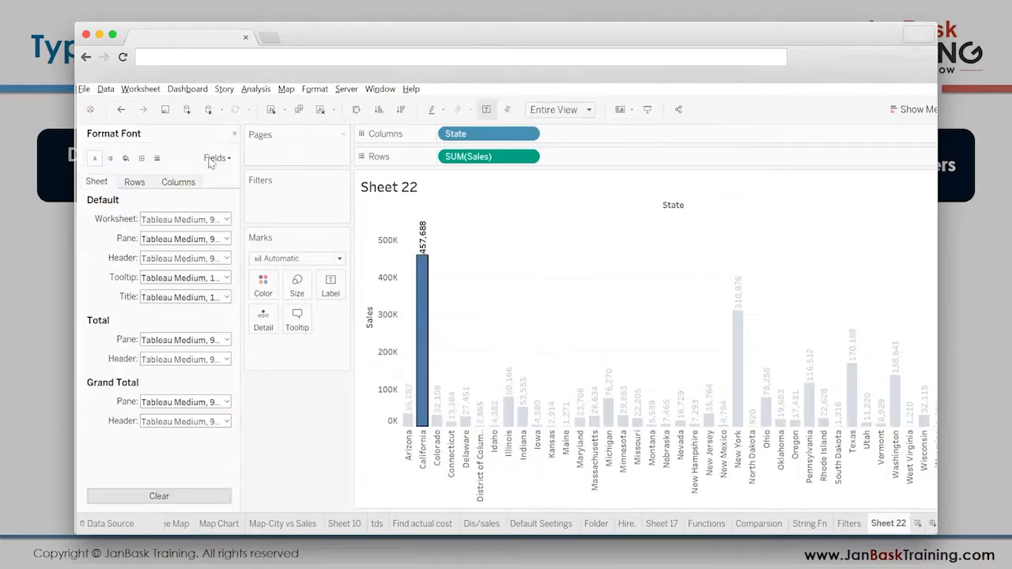
left_click(217, 157)
left_click(236, 189)
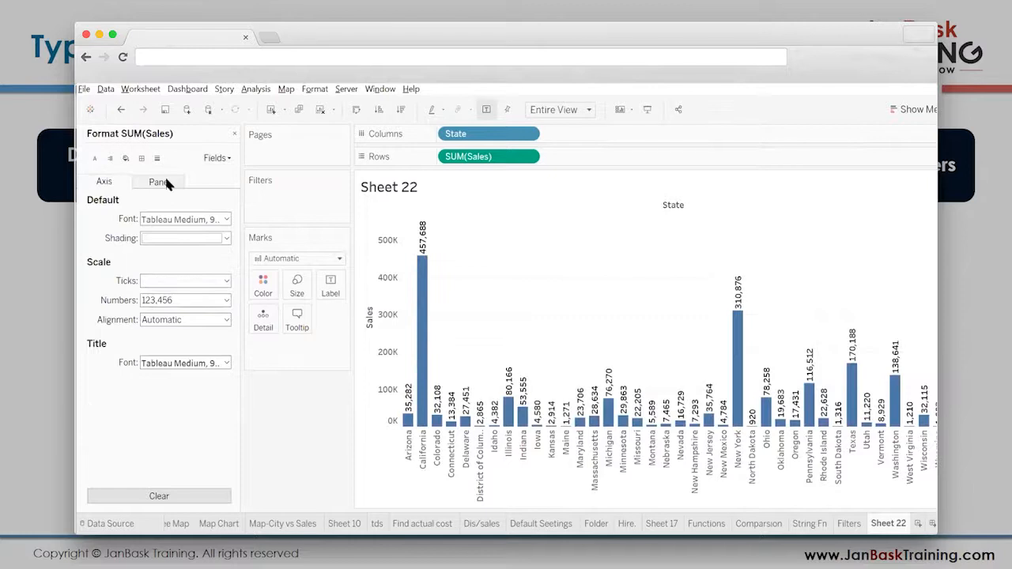
left_click(158, 182)
left_click(194, 255)
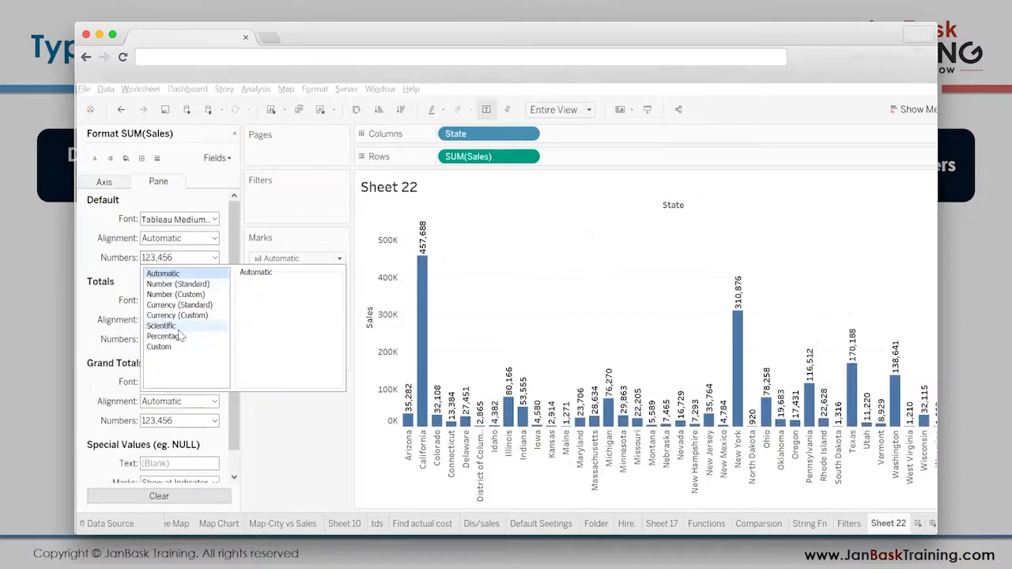
left_click(188, 315)
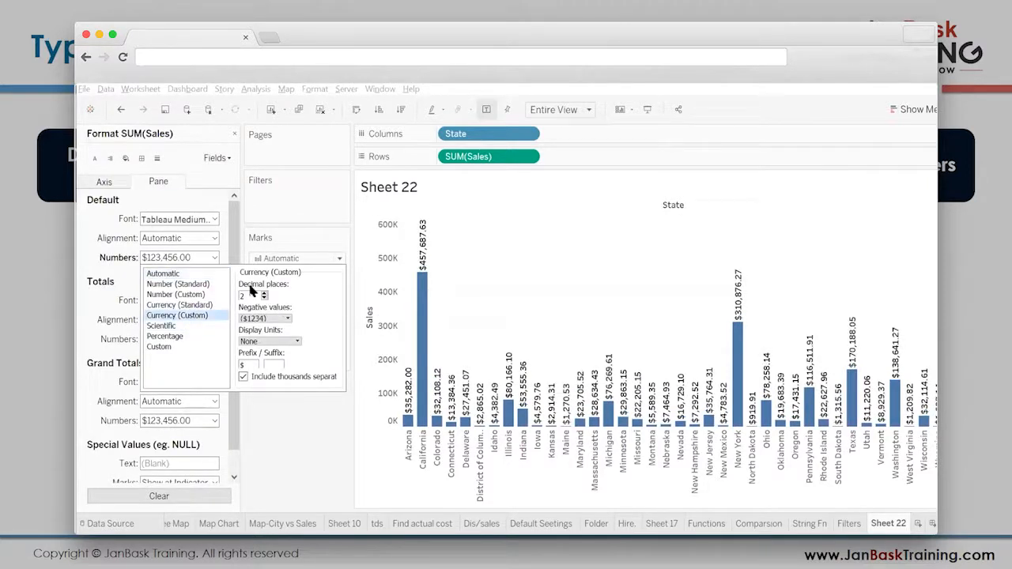
left_click(264, 298)
left_click(264, 298)
left_click(269, 341)
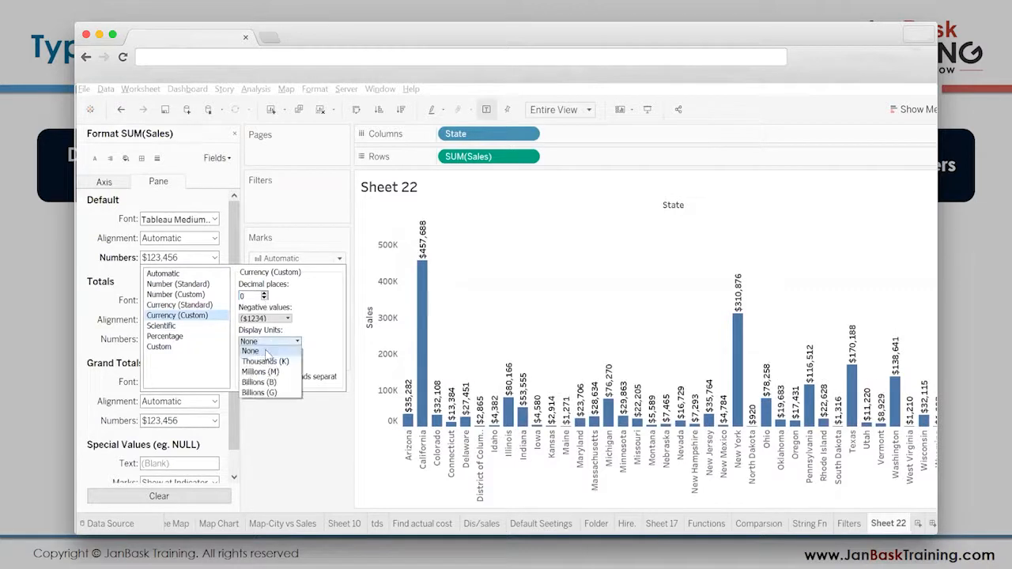
left_click(269, 355)
left_click(234, 134)
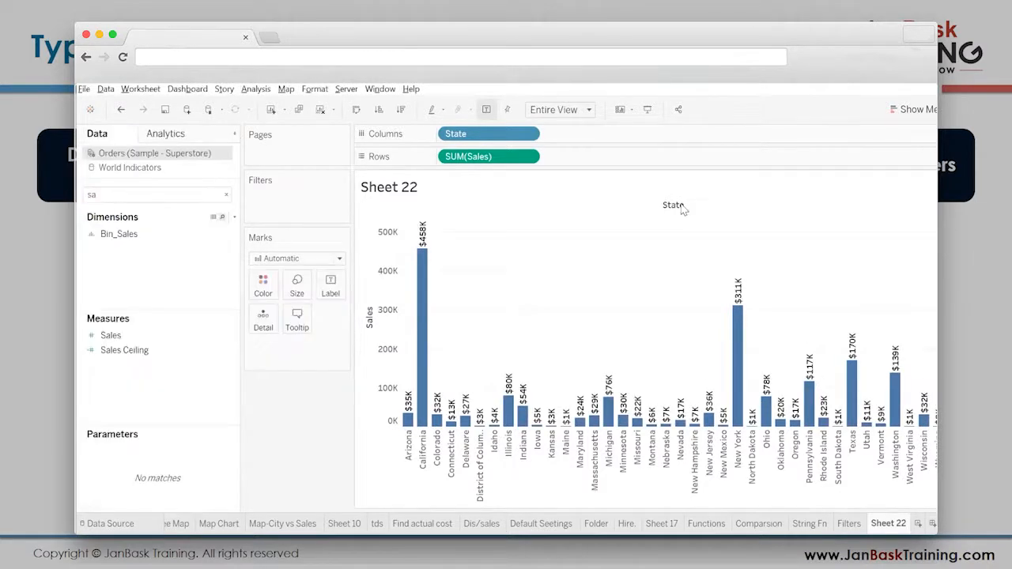
- Hide the State field label above the chart columns
right_click(673, 205)
left_click(712, 258)
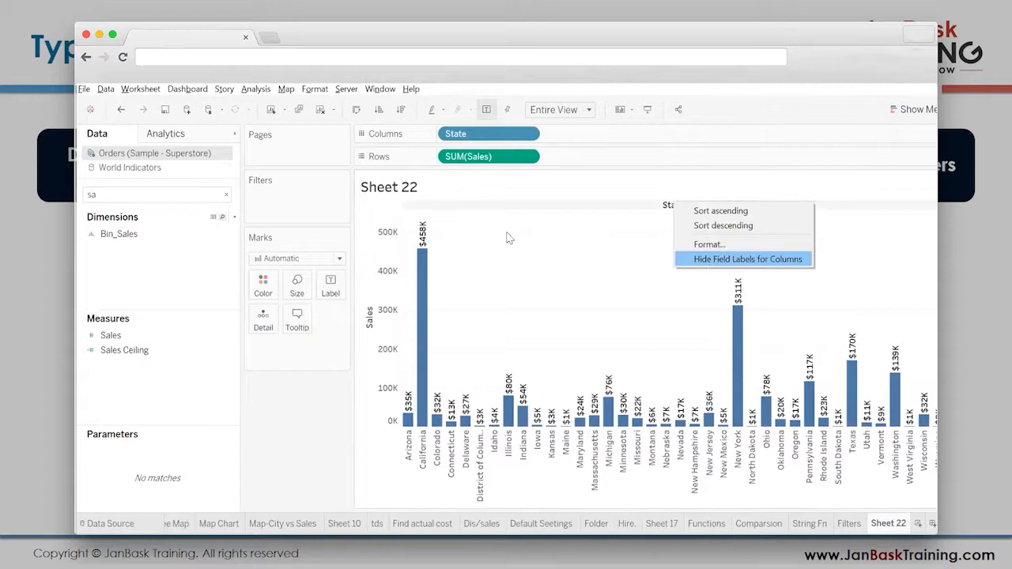
- Find the Region field and add it as a filter on the sheet, opening its filter settings
double_click(200, 194)
type("re")
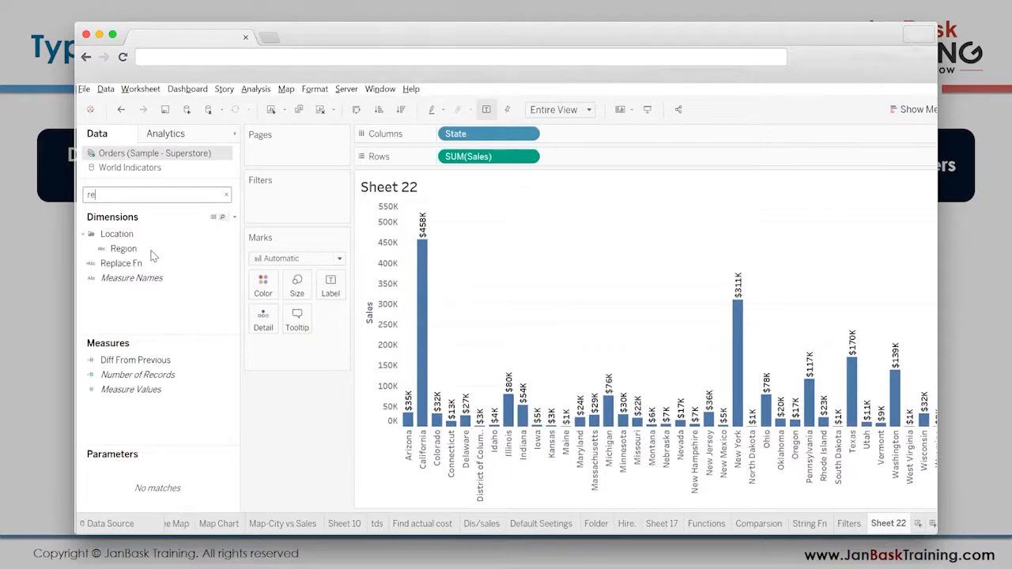
left_click(150, 250)
left_click_drag(150, 253, 299, 202)
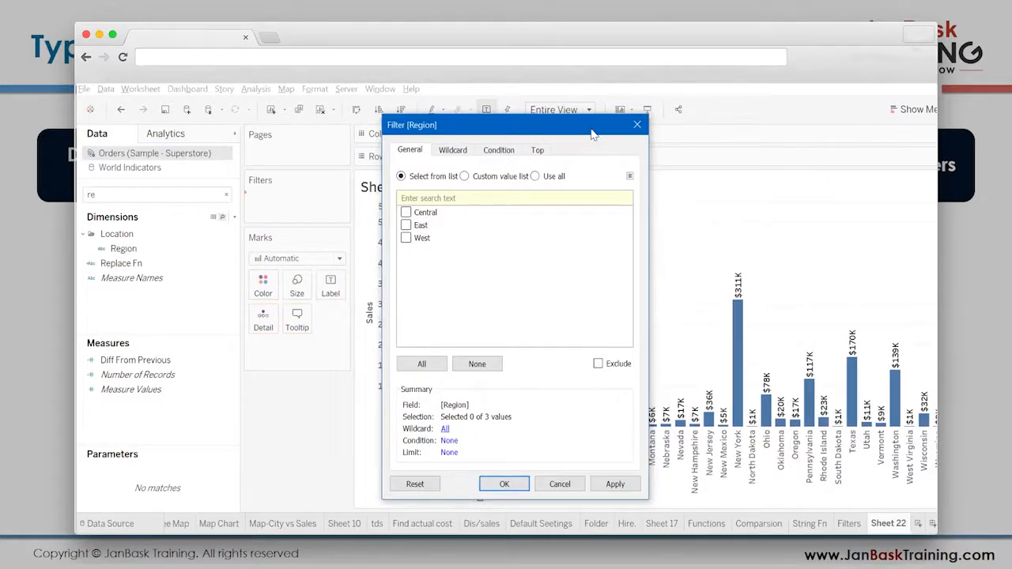
left_click_drag(593, 135, 638, 167)
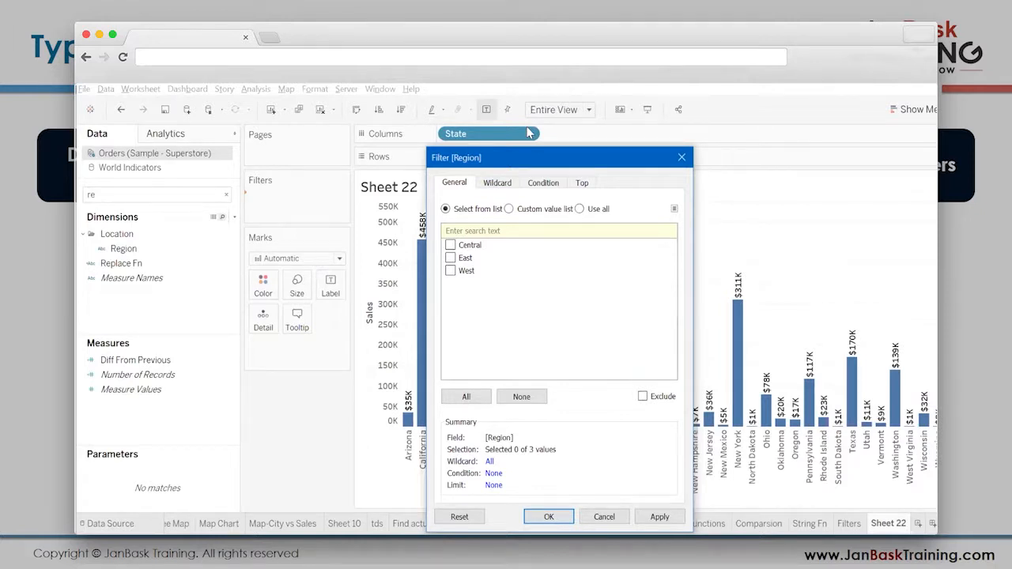
key("ctrl+2")
mouse_move(425, 165)
left_mouse_down()
mouse_move(610, 212)
mouse_move(610, 194)
left_mouse_up()
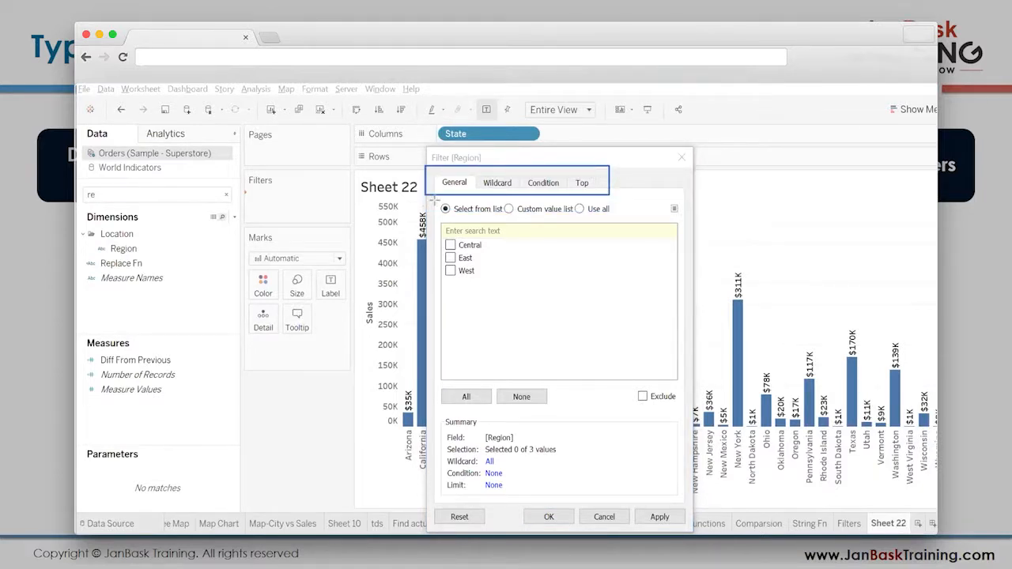
mouse_move(435, 201)
left_mouse_down()
mouse_move(443, 224)
mouse_move(587, 253)
mouse_move(617, 220)
left_mouse_up()
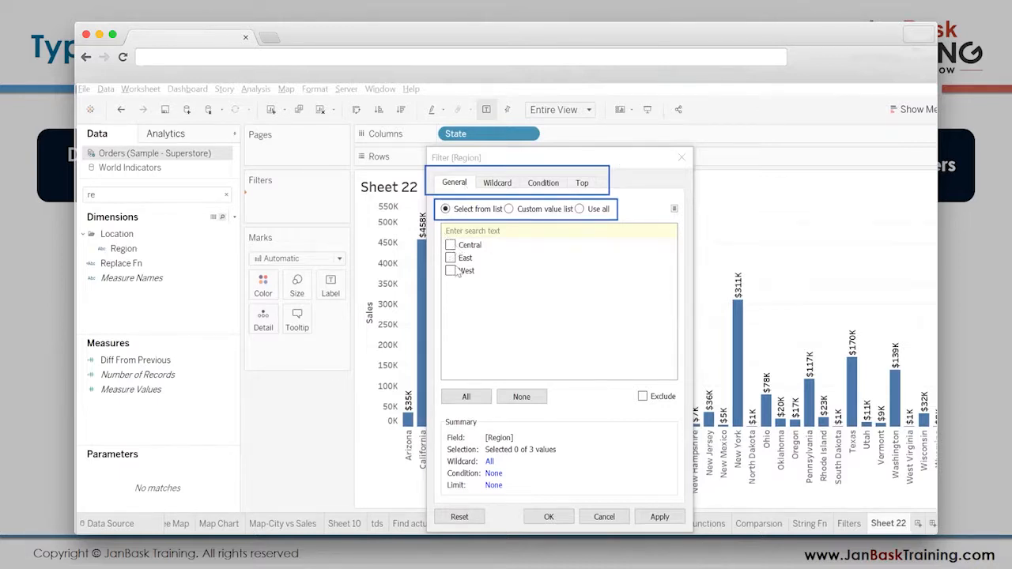
- Include Central, East and West from the list in the Region filter, without excluding any values, and confirm the filter
left_click(450, 251)
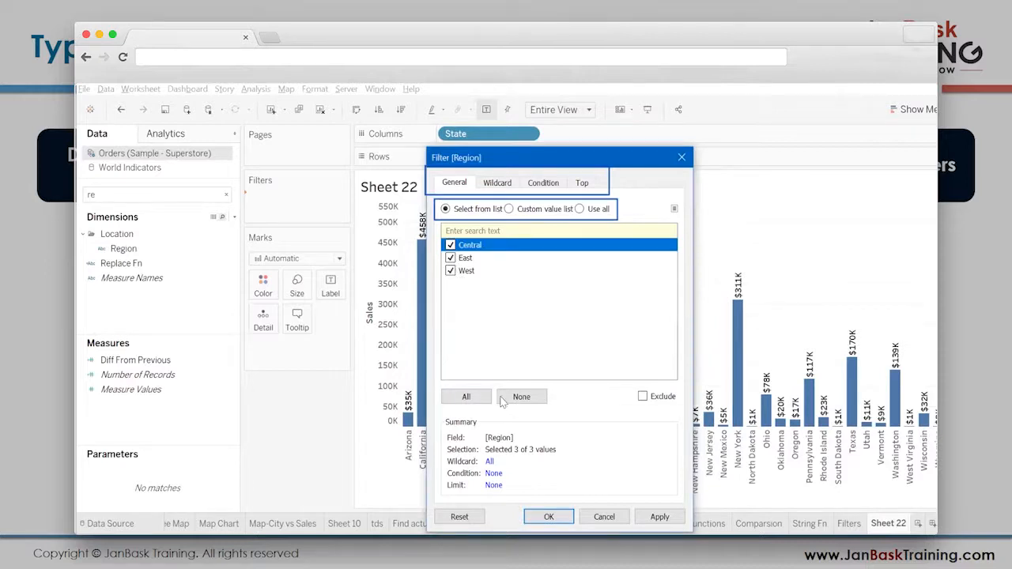
left_click(506, 400)
left_click(450, 271)
left_click(451, 258)
left_click(642, 397)
left_click(642, 396)
left_click(452, 246)
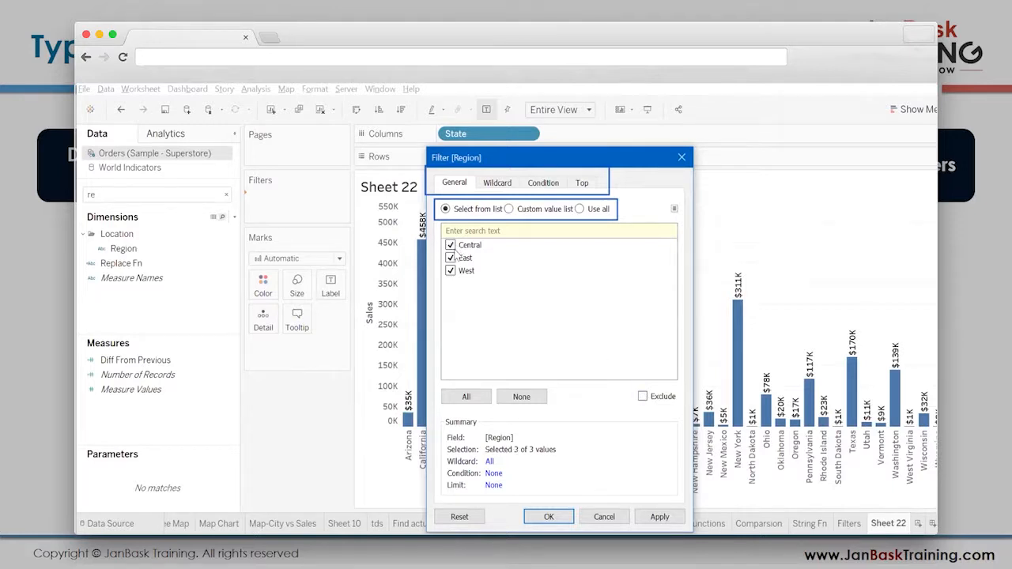
left_click(545, 518)
- Show the Region filter control beside the chart and narrow its column to widen the chart
right_click(302, 199)
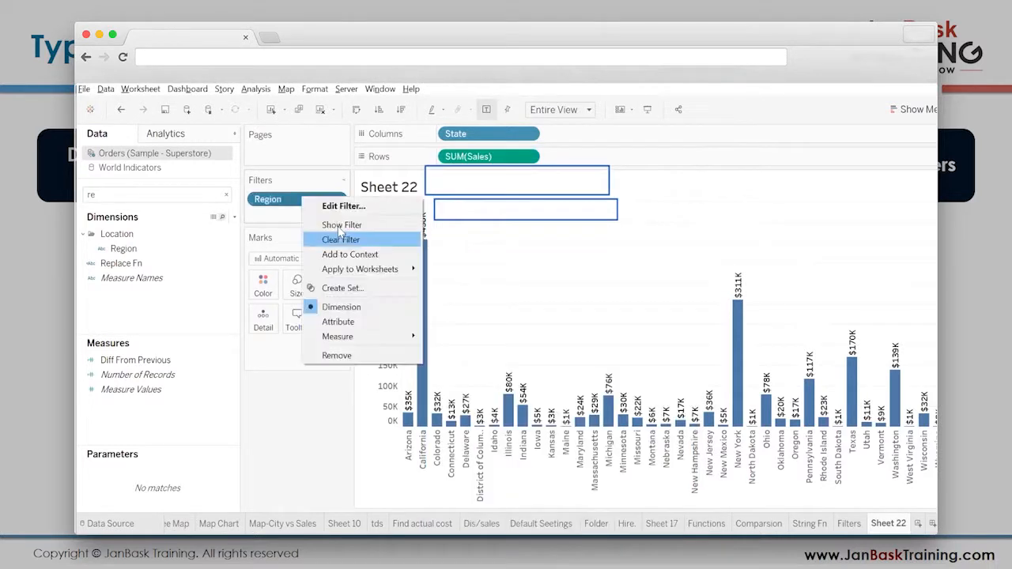
left_click(340, 225)
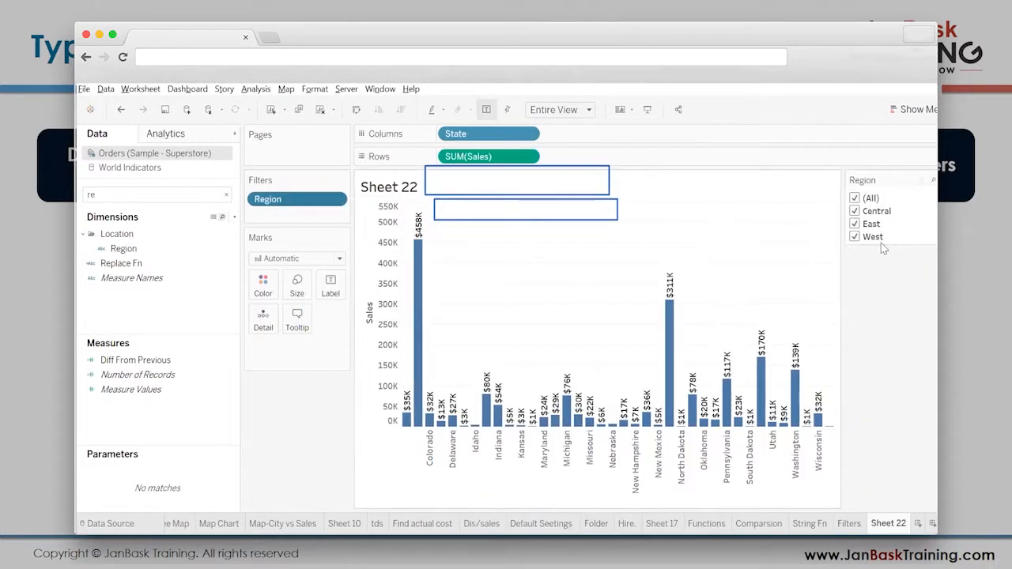
left_click_drag(843, 267, 883, 270)
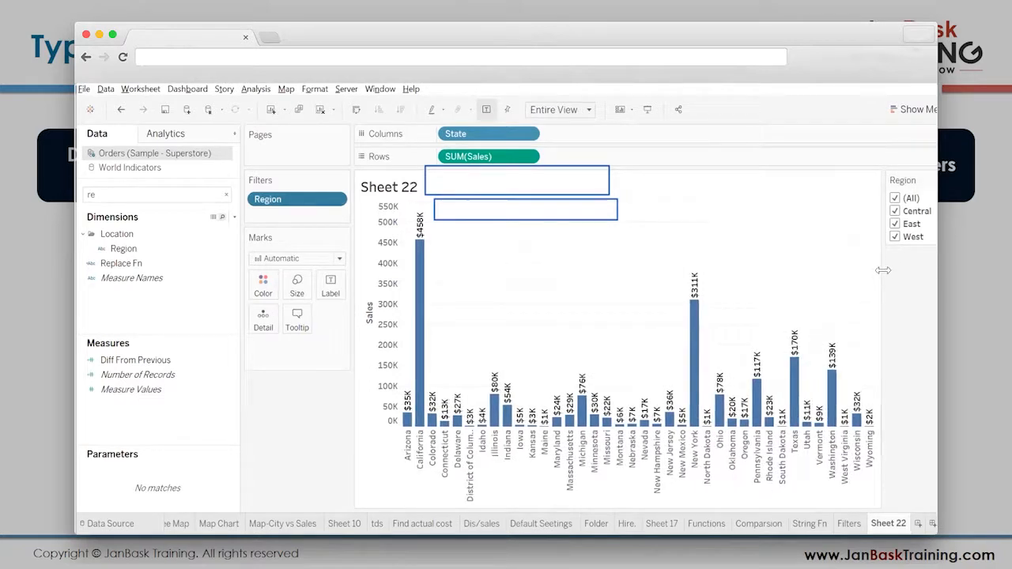
- Reopen the Region filter settings and compare the Select from list and Custom value list options, ending on Custom value list
right_click(309, 205)
left_click(368, 207)
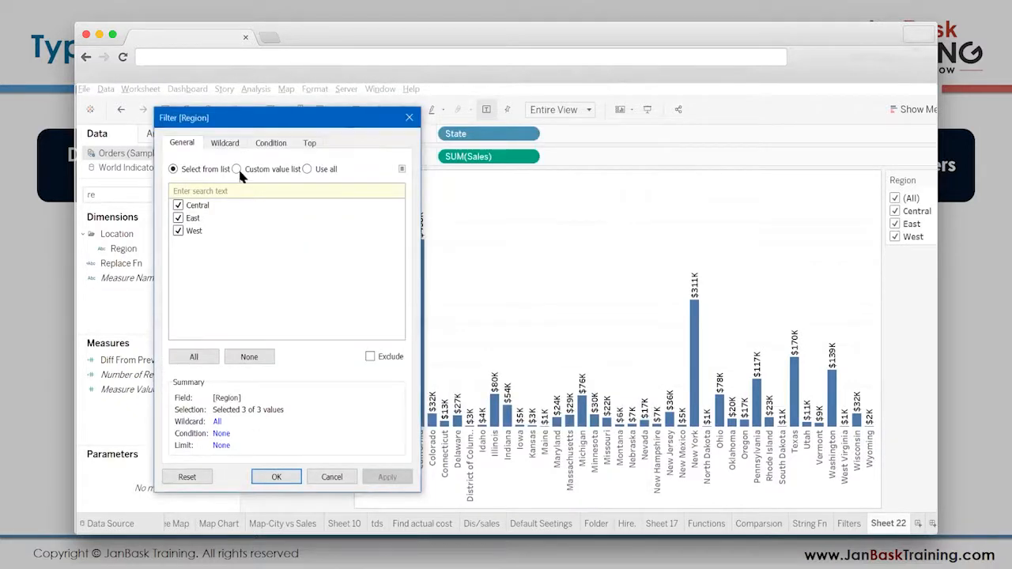
left_click(238, 168)
left_click(207, 169)
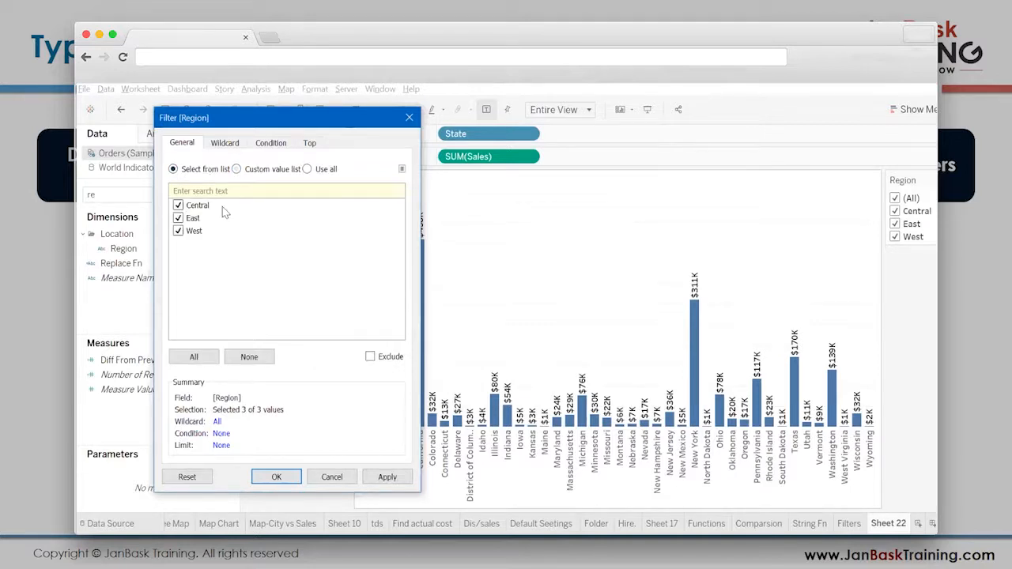
left_click(237, 170)
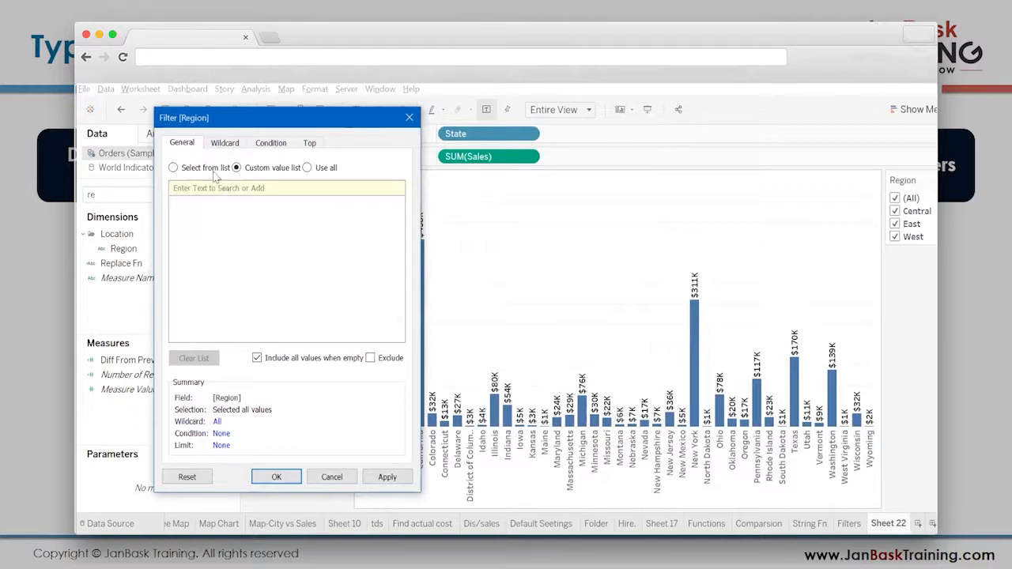
left_click(209, 169)
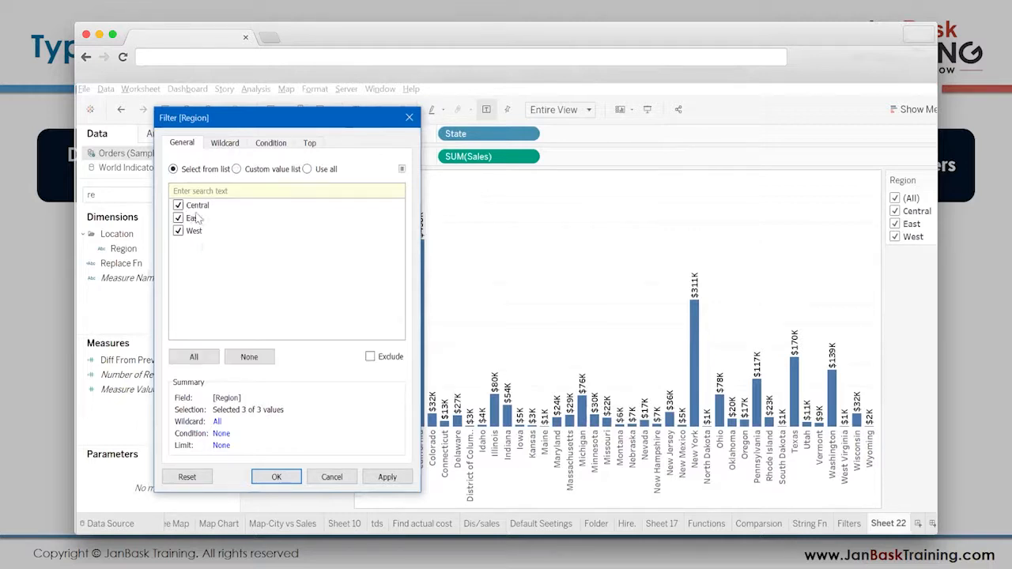
left_click(251, 168)
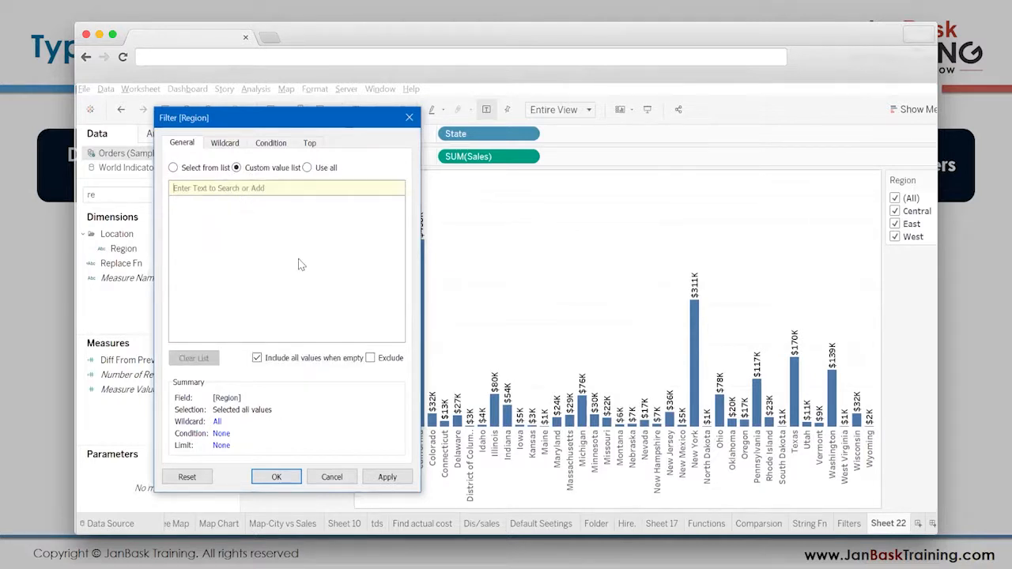
- Search the custom value list for "ea" and add East to the Region filter's values
type("t")
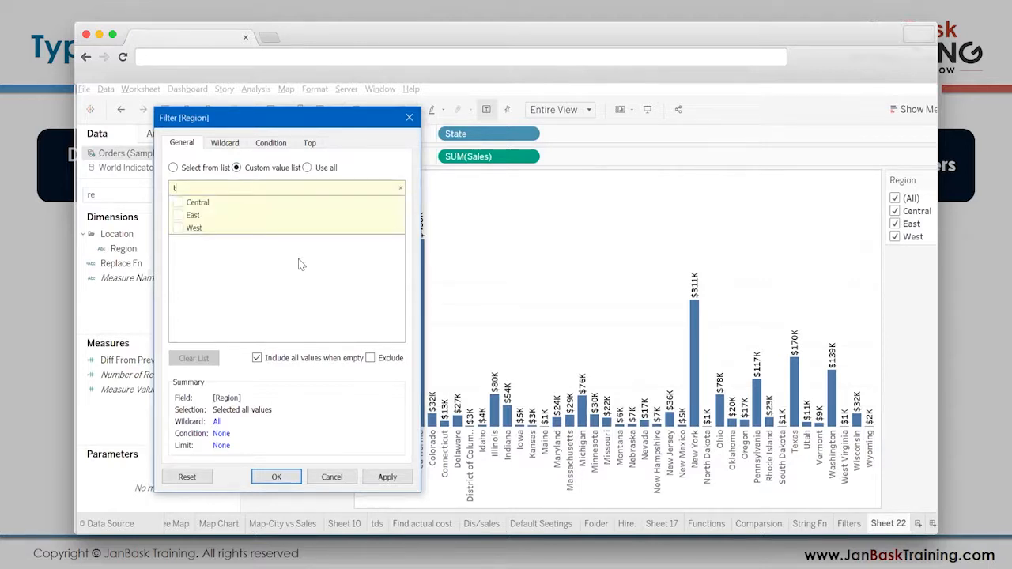
key("ctrl+a")
type("ea")
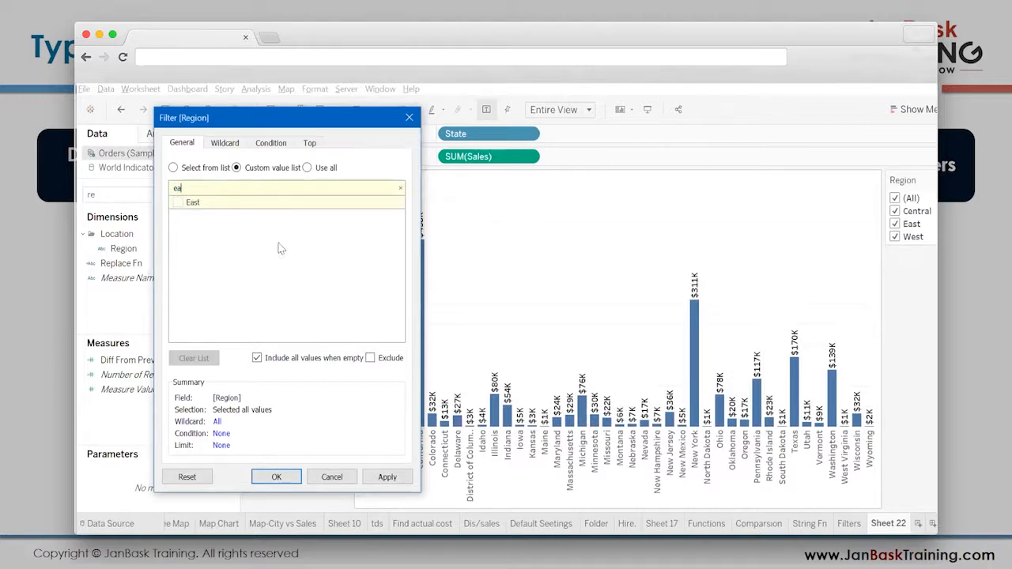
left_click(181, 207)
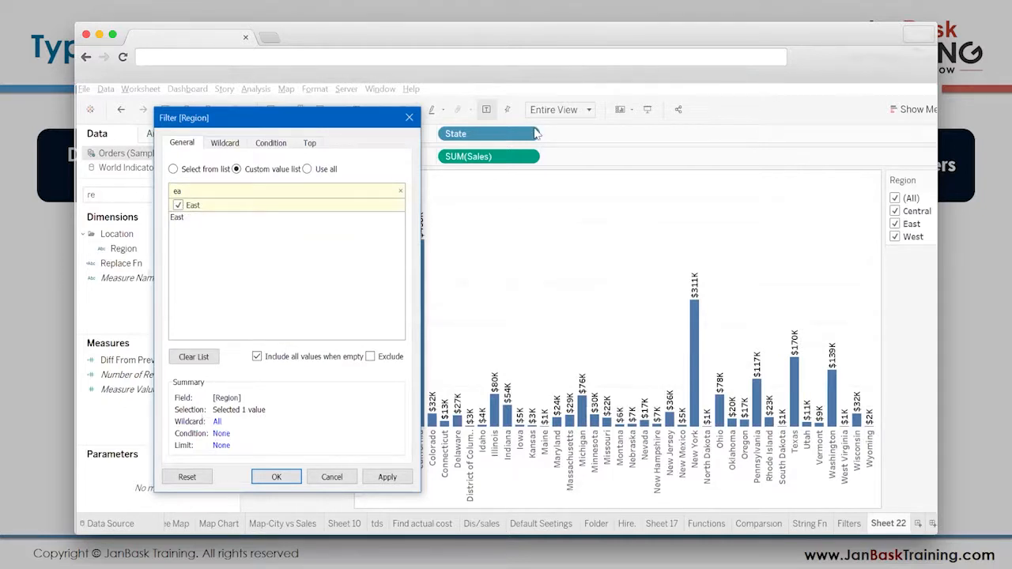
key("ctrl+2")
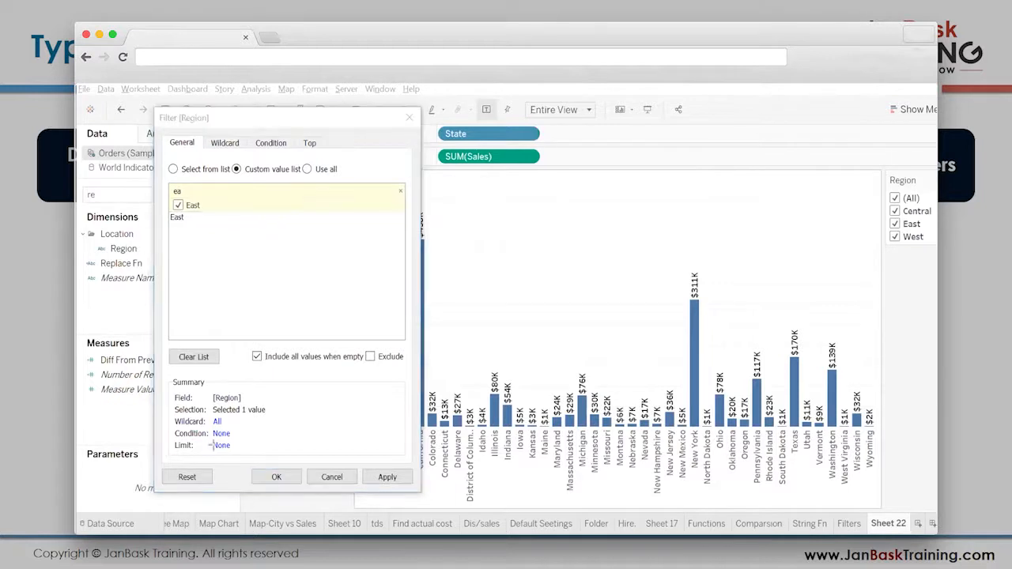
left_click_drag(172, 403, 275, 421)
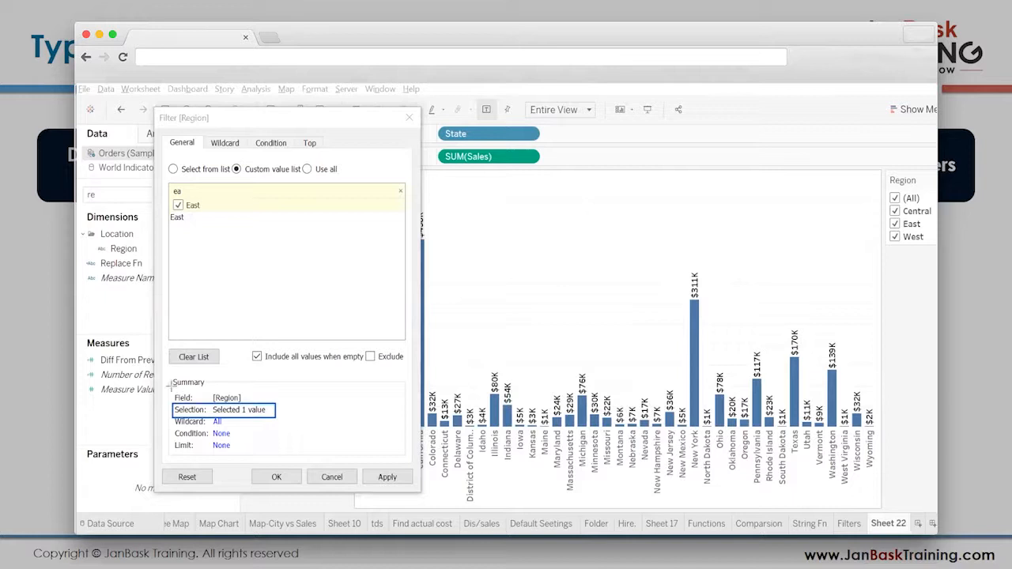
mouse_move(209, 389)
left_mouse_down()
mouse_move(231, 408)
mouse_move(258, 410)
mouse_move(250, 405)
left_mouse_up()
left_click(696, 171)
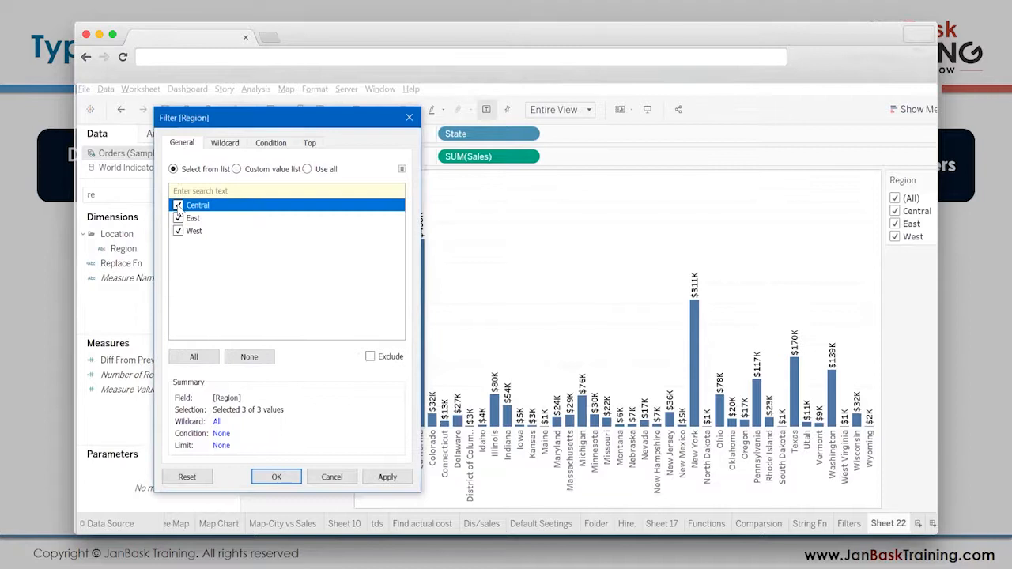
- Set the Region filter to Use all and confirm it
left_click(307, 170)
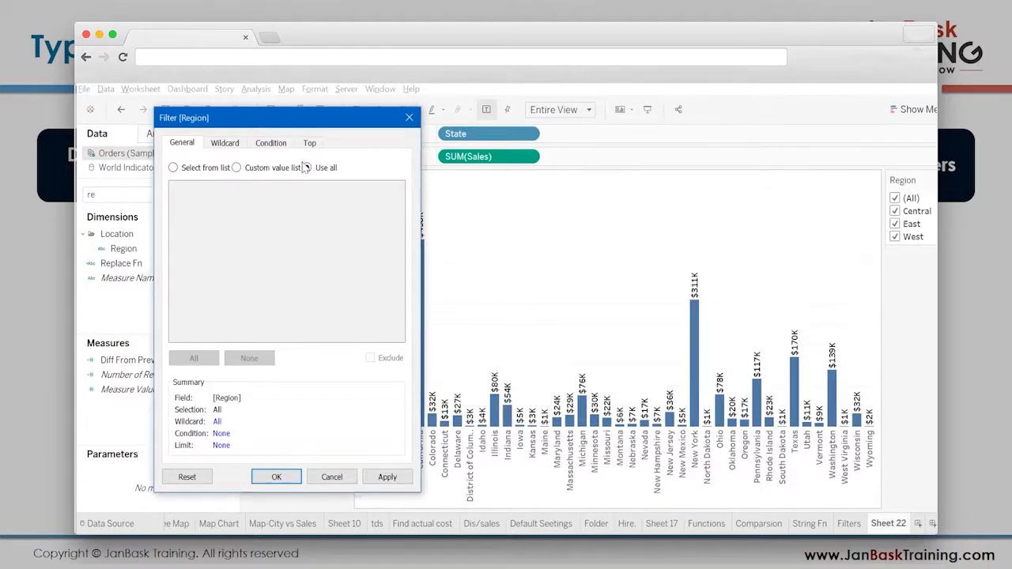
left_click(290, 480)
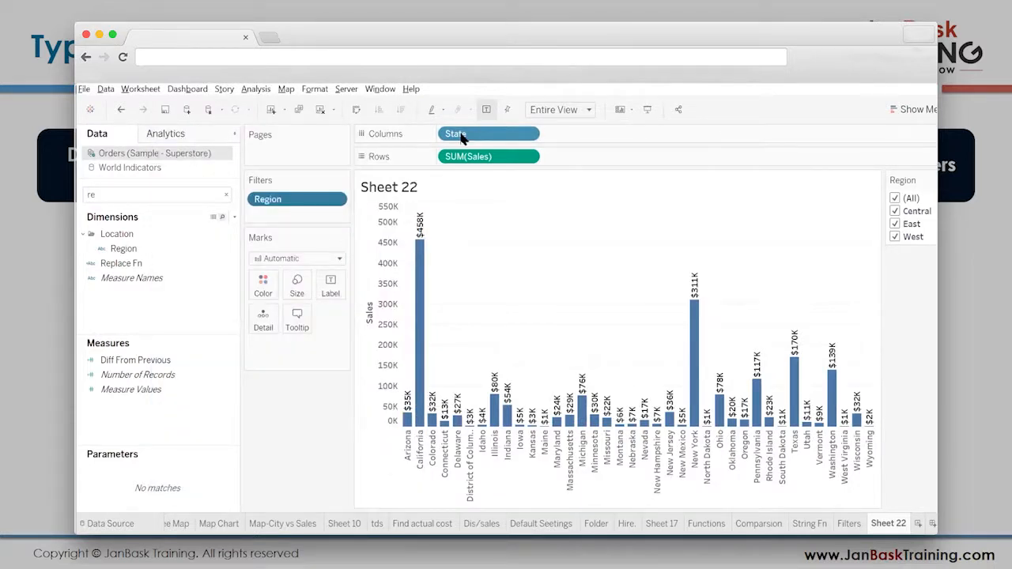
- Swap the state chart's rows and columns and swap them back
left_click(356, 111)
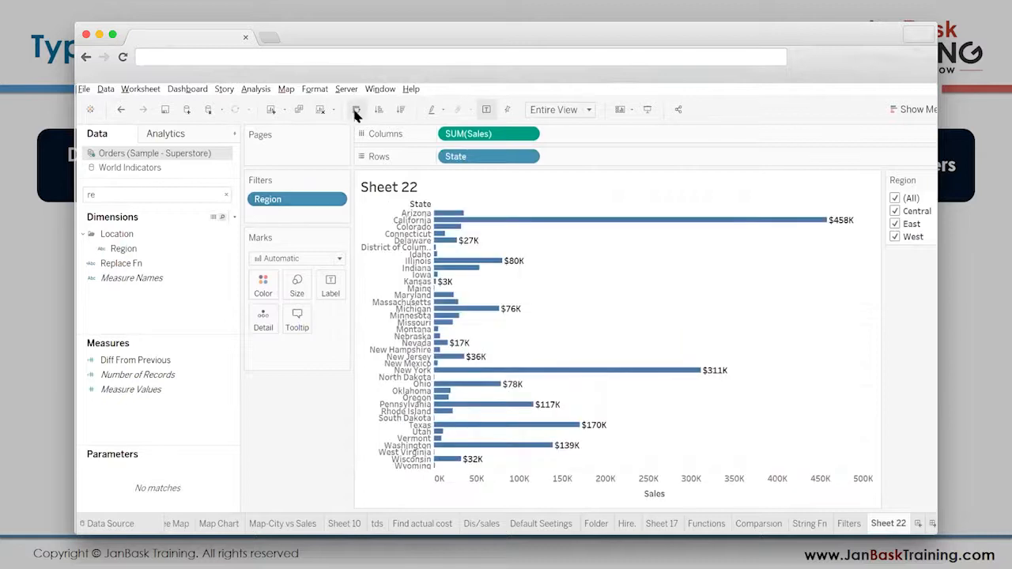
left_click(358, 112)
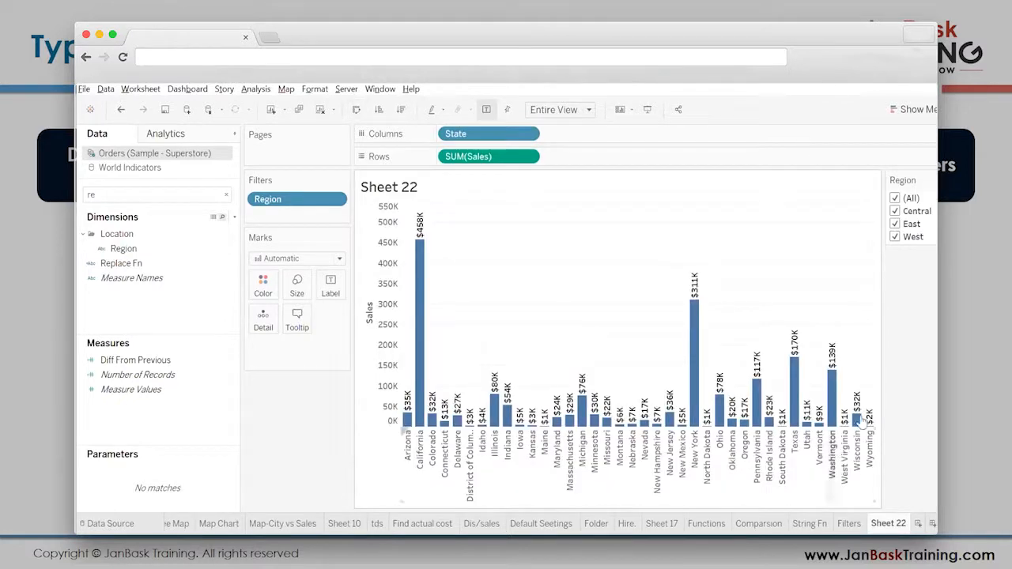
- Narrow the data pane and the filter and marks cards to give the chart more width
left_click_drag(241, 361, 171, 347)
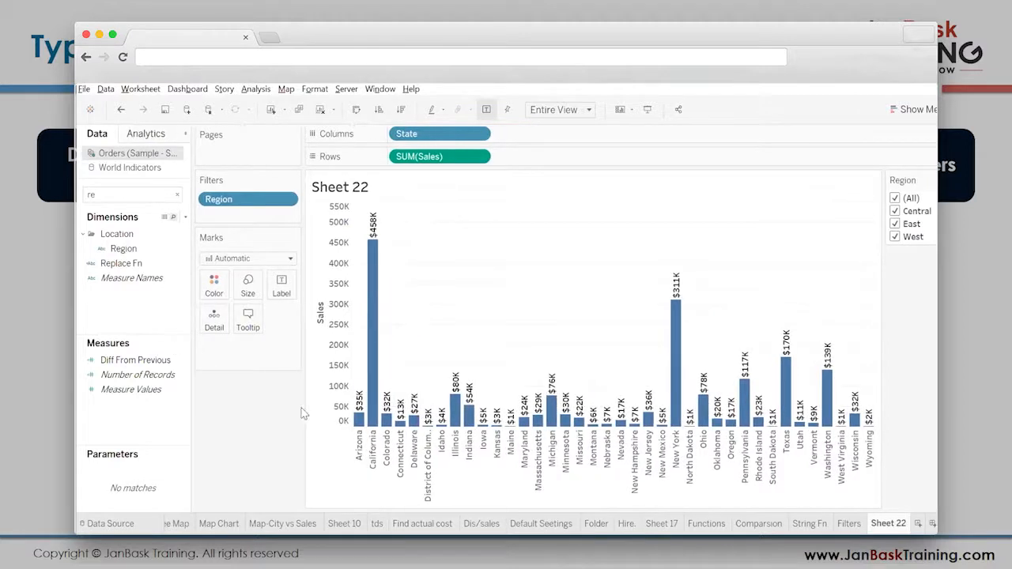
left_click_drag(300, 408, 283, 407)
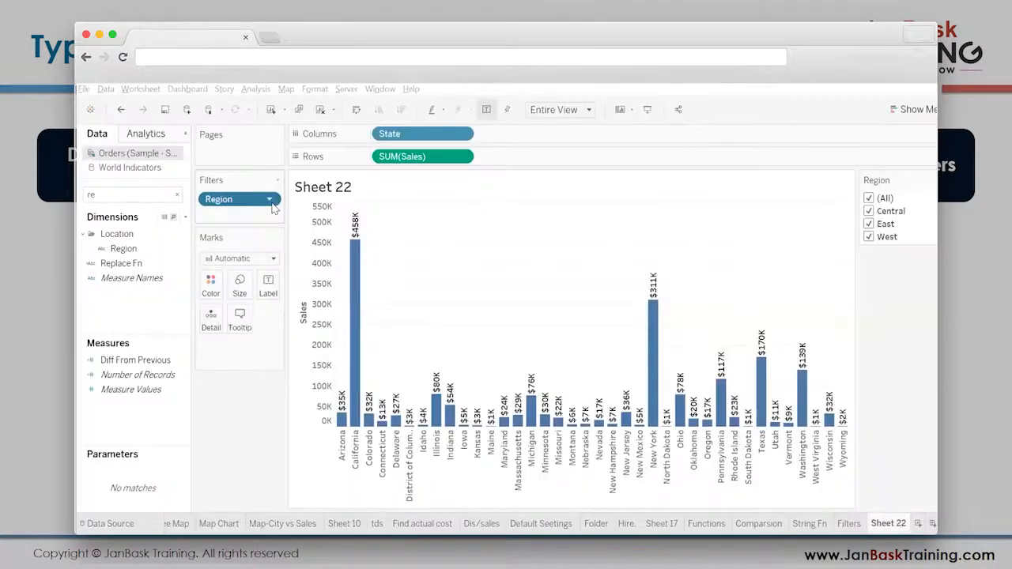
- Reopen the Region filter settings and compare Select from list with all regions checked against Use all
double_click(272, 204)
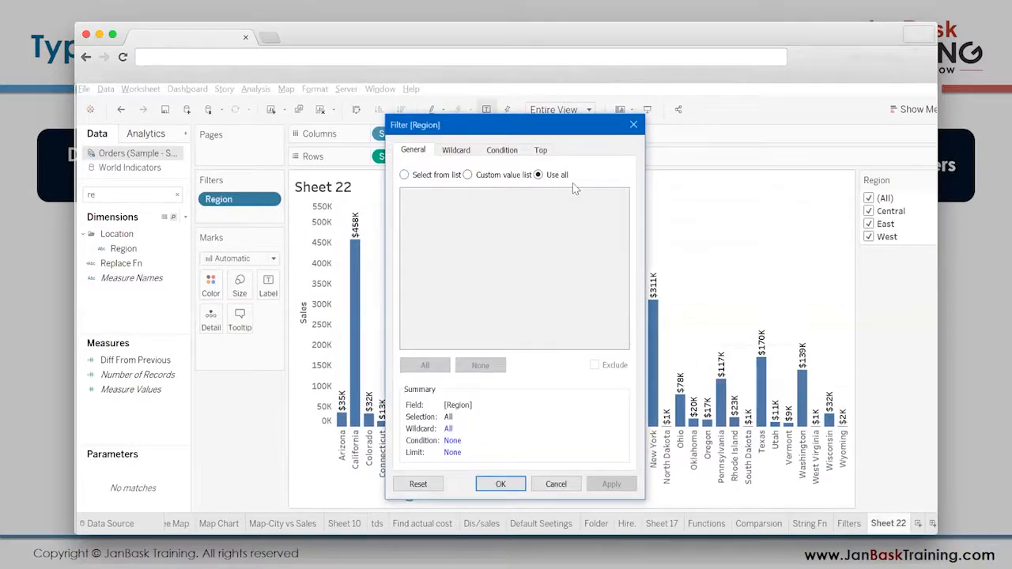
left_click_drag(554, 125, 452, 153)
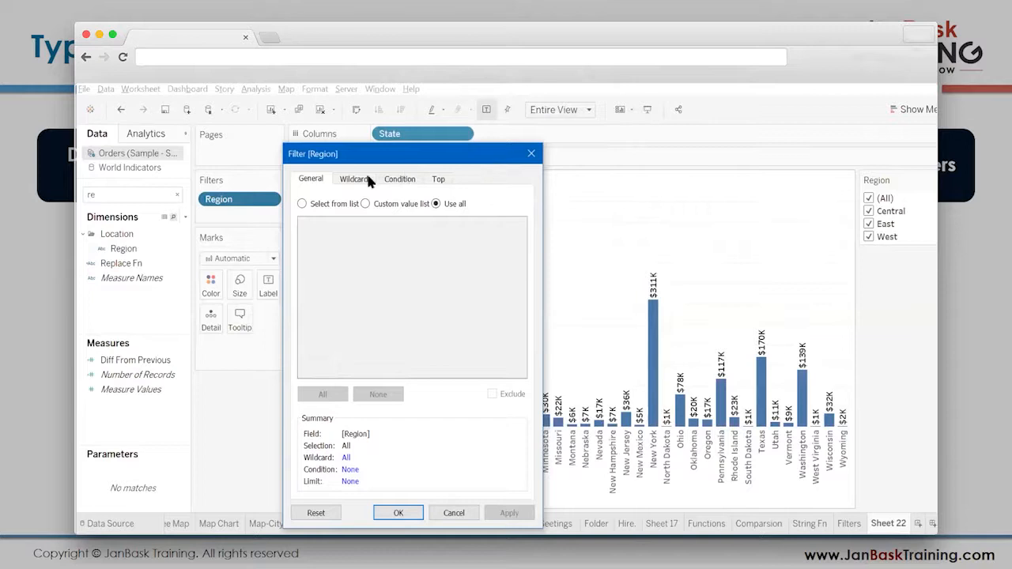
left_click(332, 204)
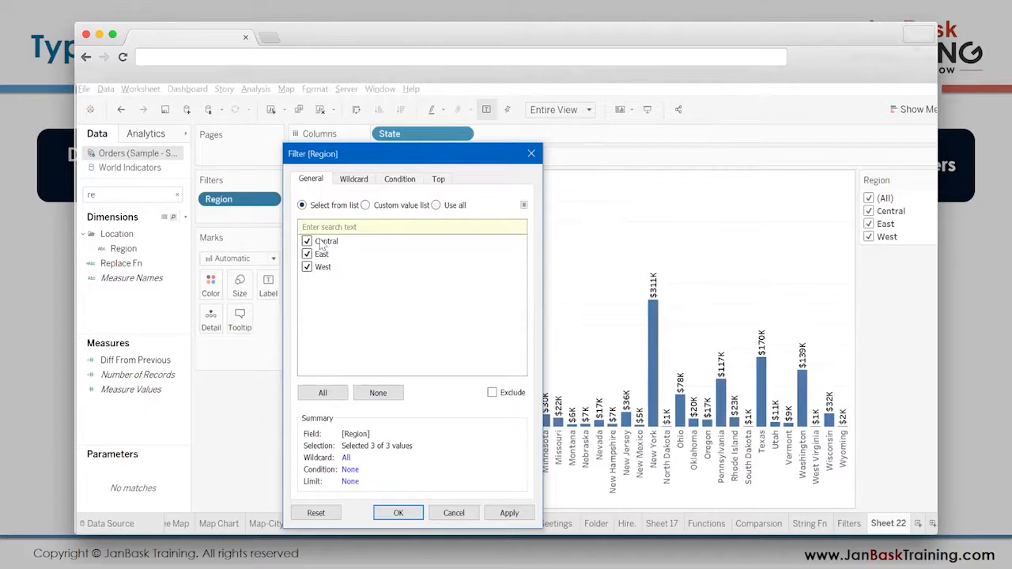
left_click(439, 205)
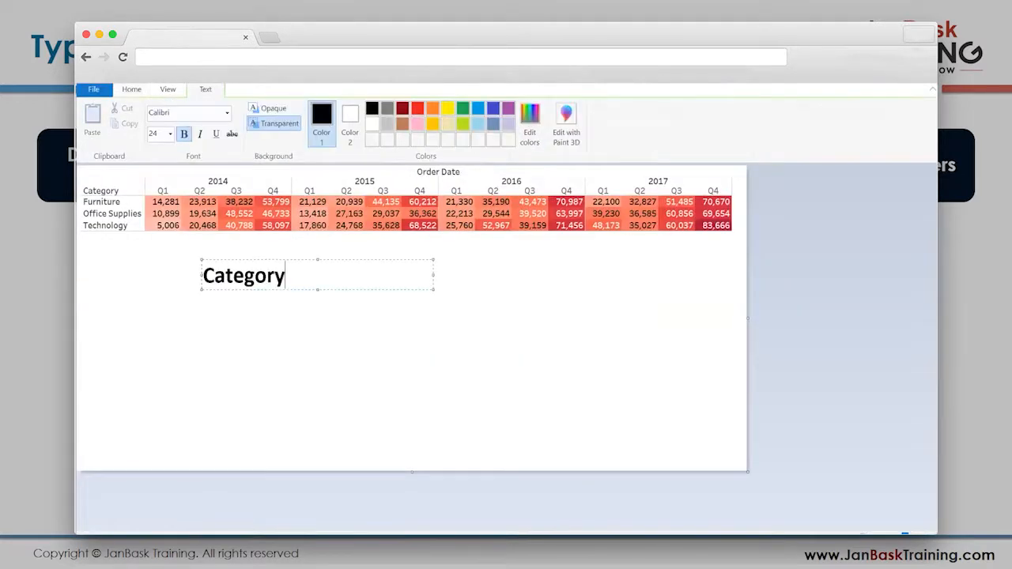
- Switch to Paint and add a bold text list below the table reading Category, A, B, C, D on separate lines
key("Return")
type("A")
key("Return")
type("B")
key("Return")
type("C")
key("Return")
type("D")
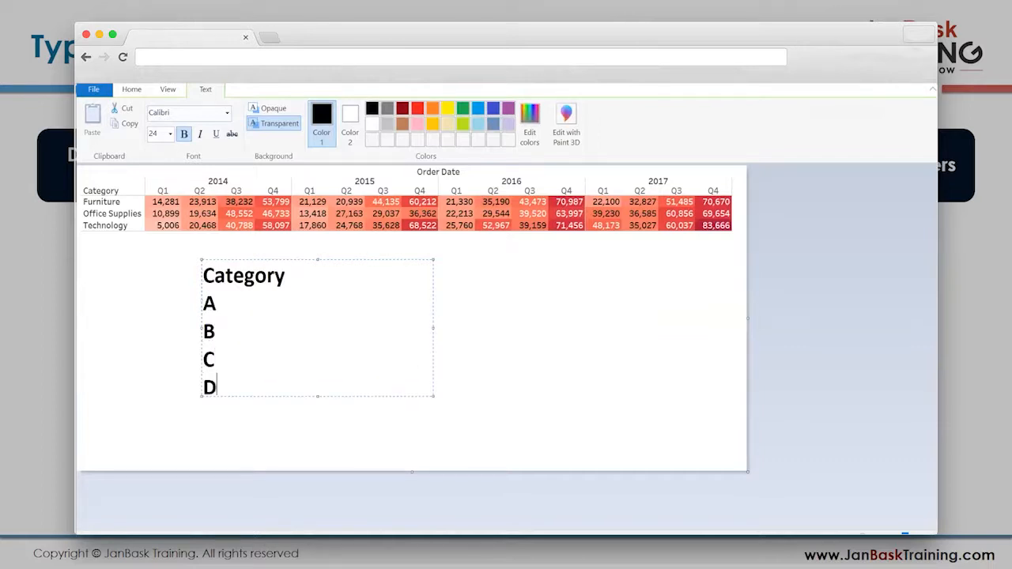
left_click(495, 278)
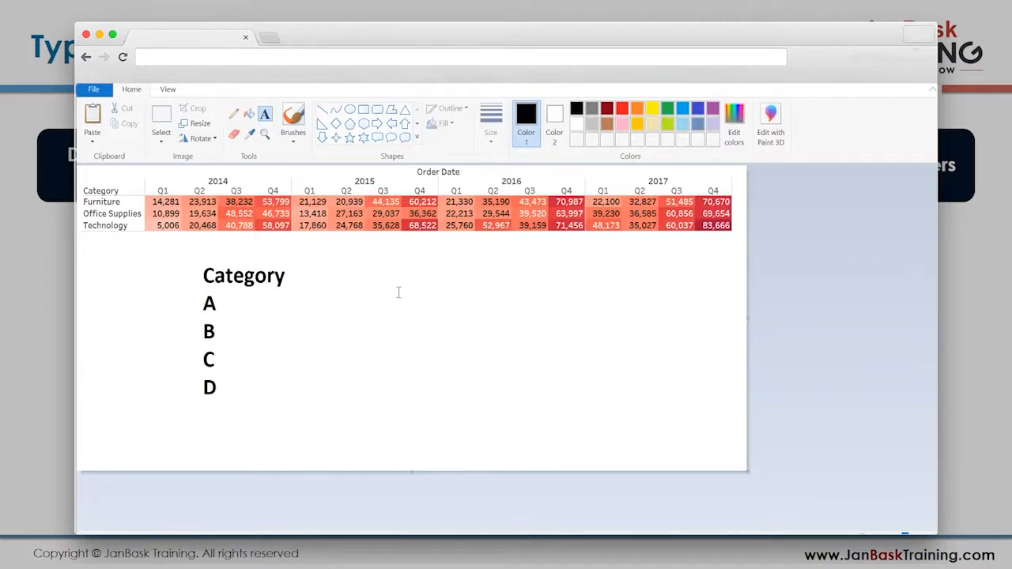
- Add the letter E as a new text entry directly below D in the Category list
left_click(203, 417)
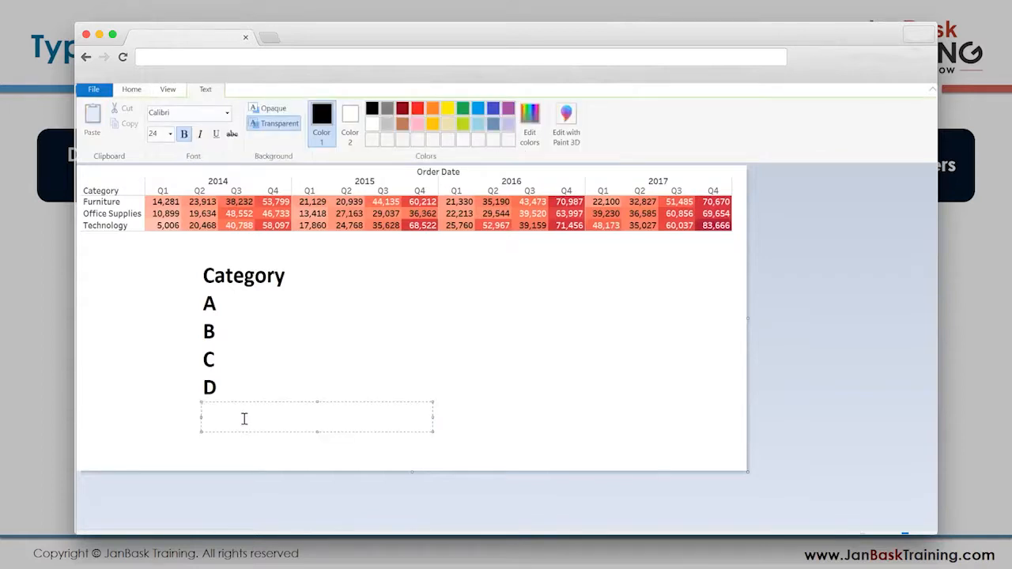
type("E")
left_click(291, 348)
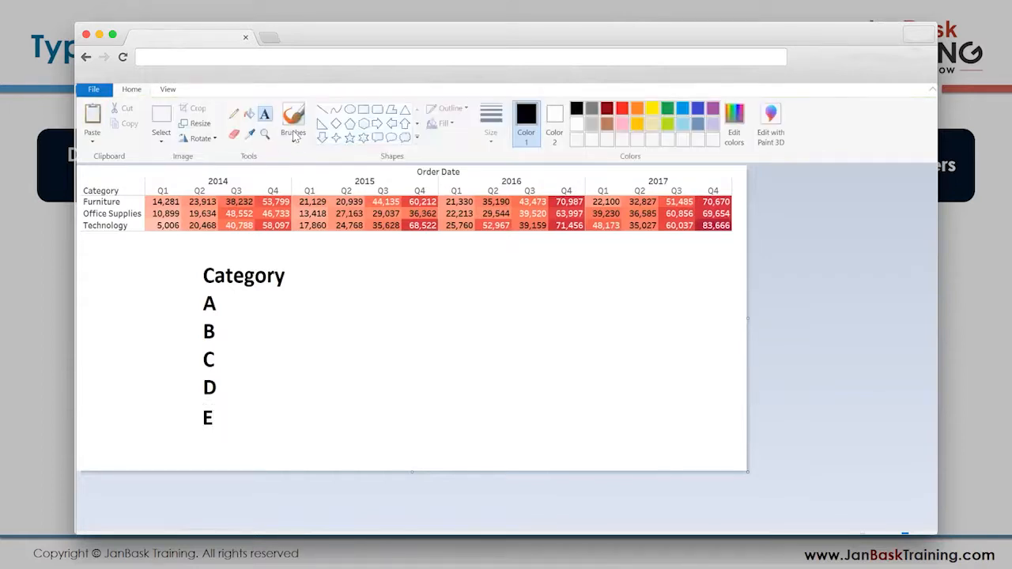
- Circle the letter E freehand with the Pencil and mark the letters above it in the Category list
left_click(233, 114)
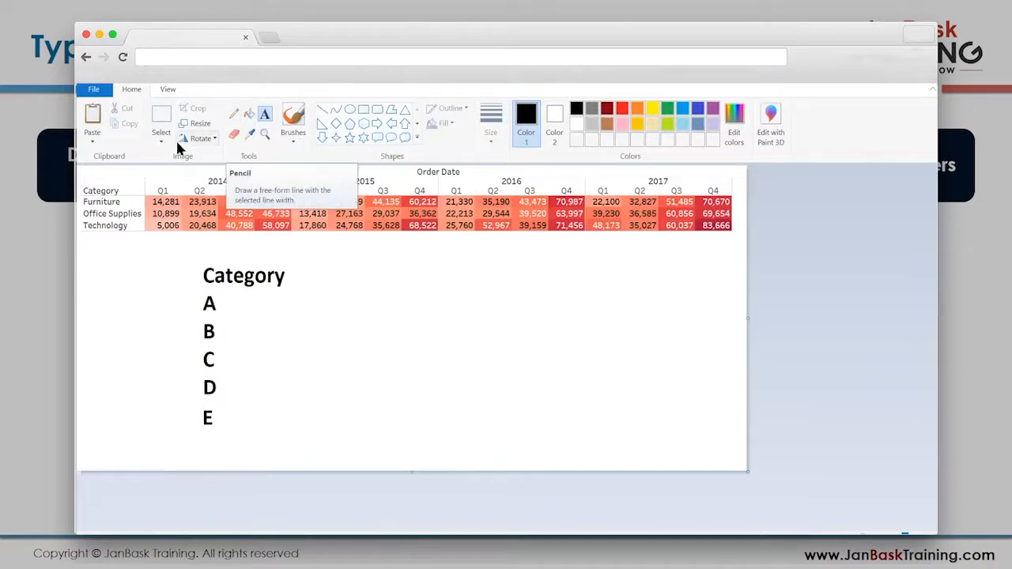
left_click(491, 136)
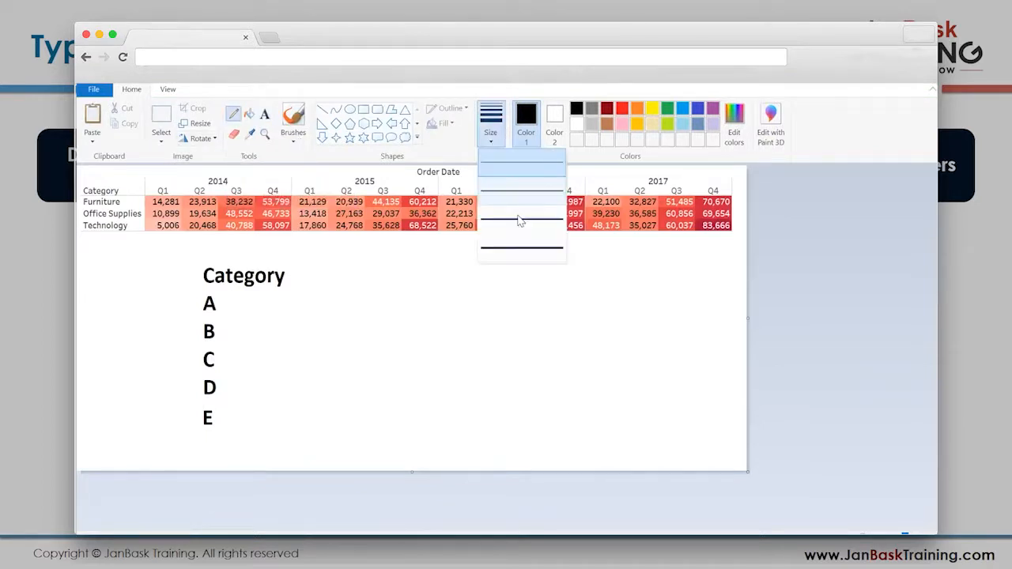
left_click(211, 395)
mouse_move(209, 397)
left_mouse_down()
mouse_move(197, 429)
mouse_move(230, 436)
mouse_move(198, 393)
mouse_move(184, 400)
left_mouse_up()
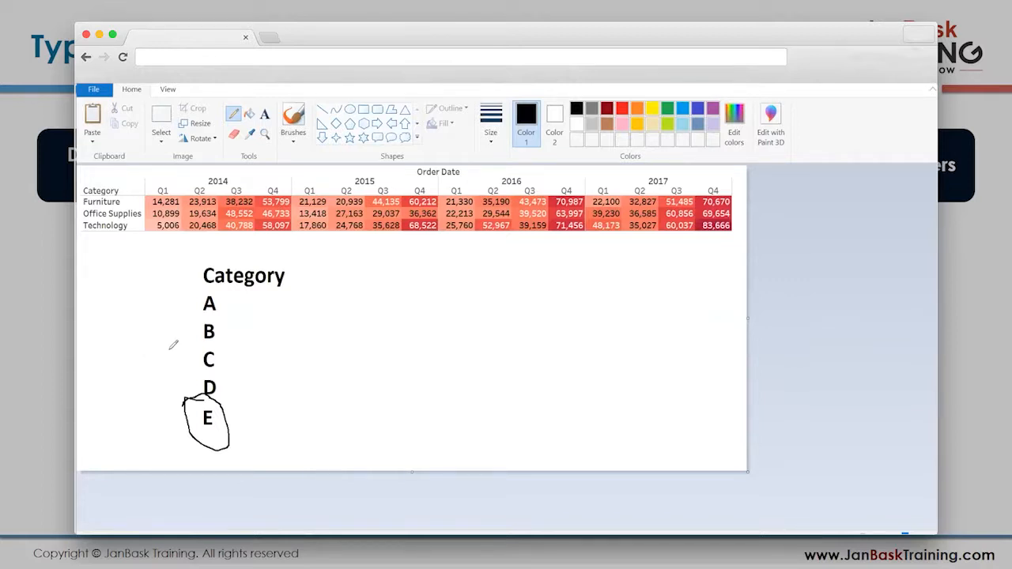
mouse_move(215, 319)
left_mouse_down()
mouse_move(183, 325)
mouse_move(204, 342)
left_mouse_up()
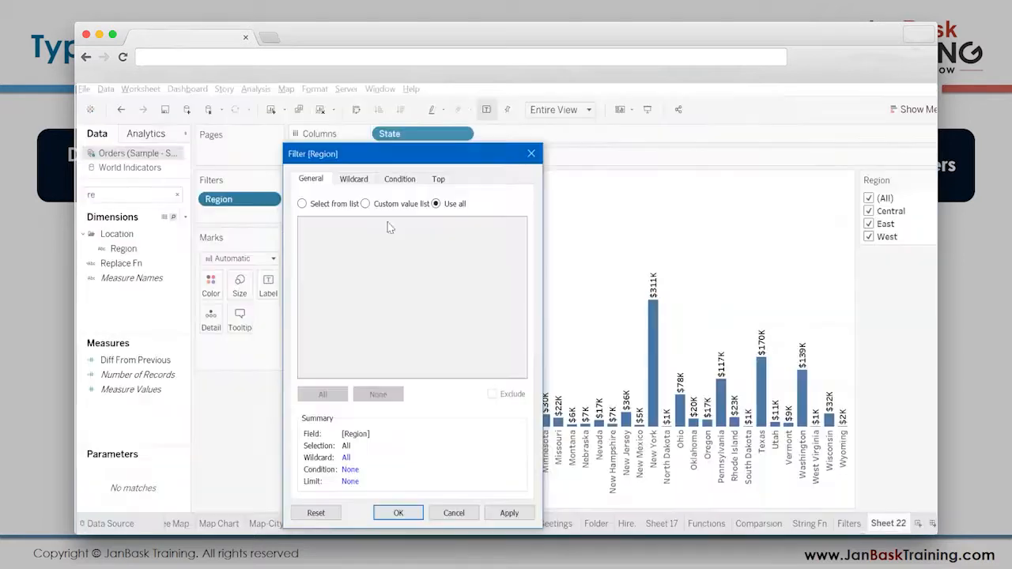
- Return to Tableau and switch the Region filter to Select from list and back to Use all, moving the dialog slightly
left_click(317, 205)
left_click(437, 204)
left_click_drag(345, 153, 339, 138)
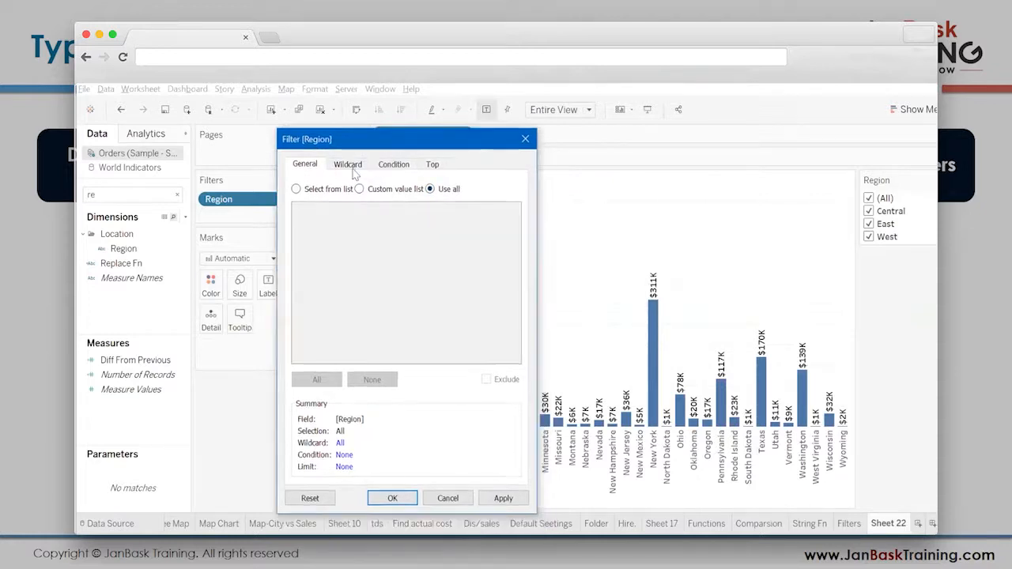
- Open the Region filter's Wildcard settings, then switch to Paint and draw a freehand, roughly vertical dividing line beside the Category list
left_click(348, 164)
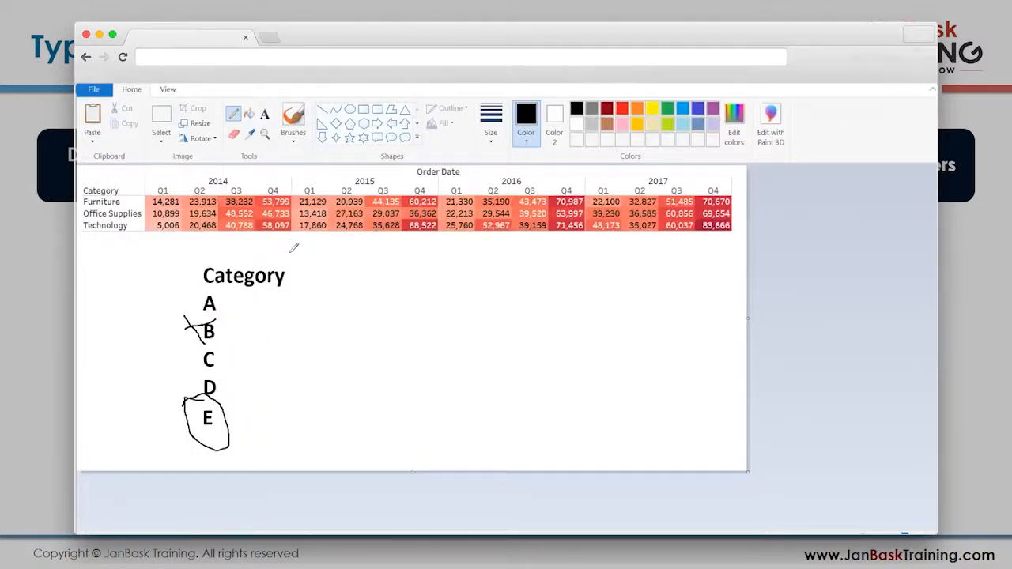
left_click_drag(303, 251, 338, 457)
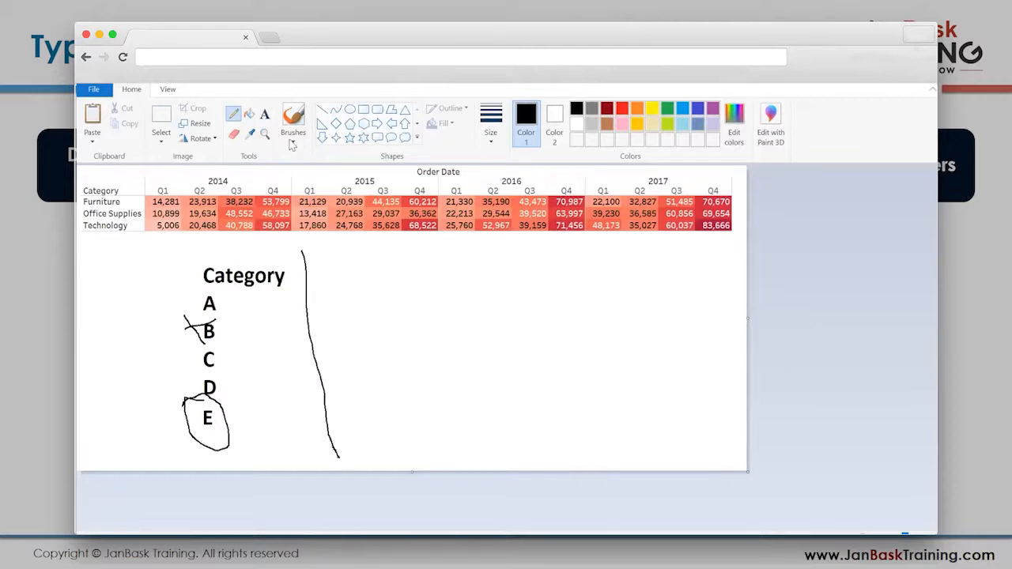
- Add the wildcard symbols % and _ as bold text on separate lines to the right of the dividing line
left_click(265, 114)
left_click(374, 294)
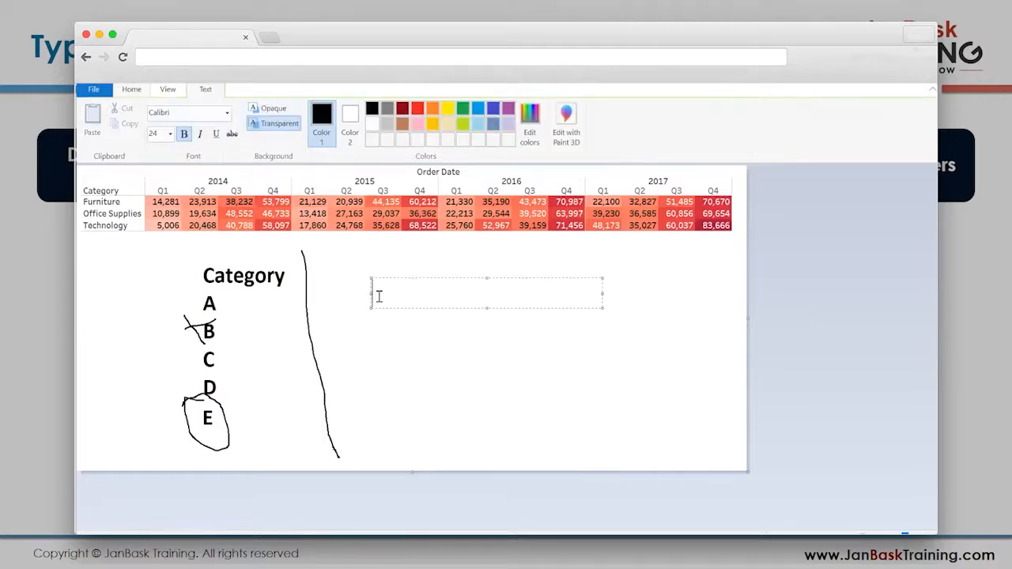
type("%_")
key("BackSpace")
key("Return")
type("_")
left_click(353, 361)
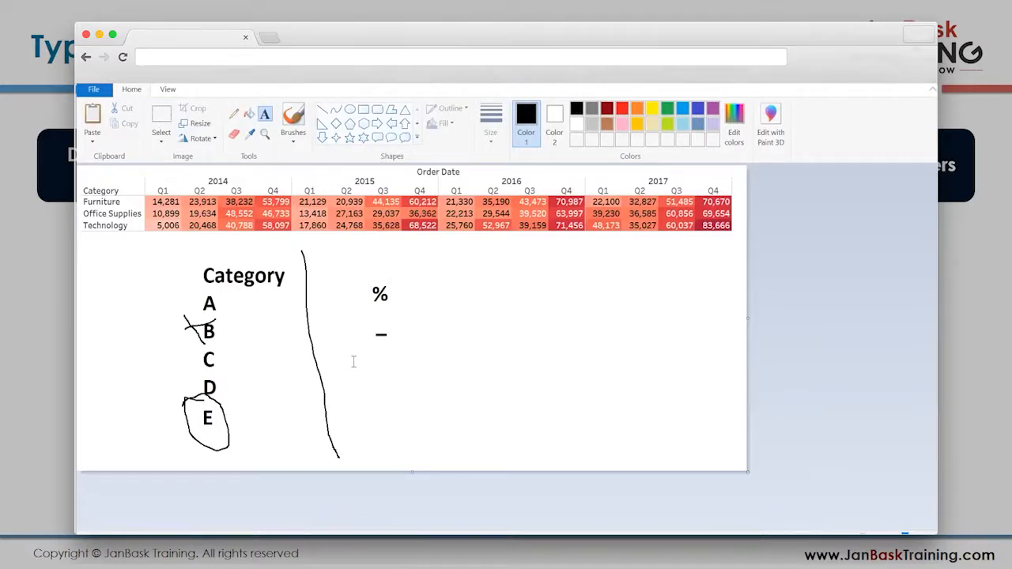
- Write the example pattern 'ABC%' beside the wildcard symbols and replace its % with two underscores, giving 'ABC__'
left_click(498, 293)
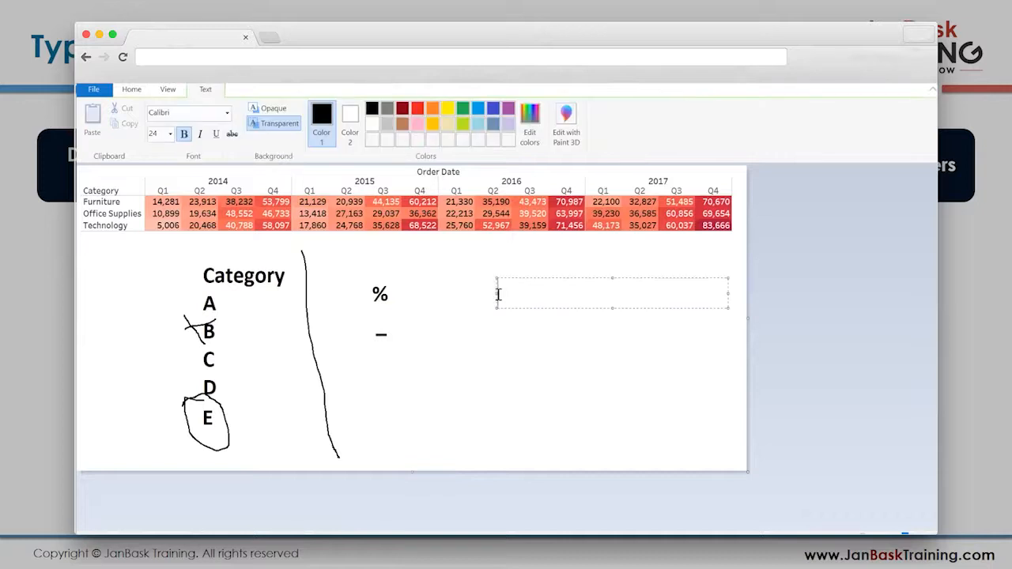
type("'ABC%'")
key("Left")
key("BackSpace")
type("__")
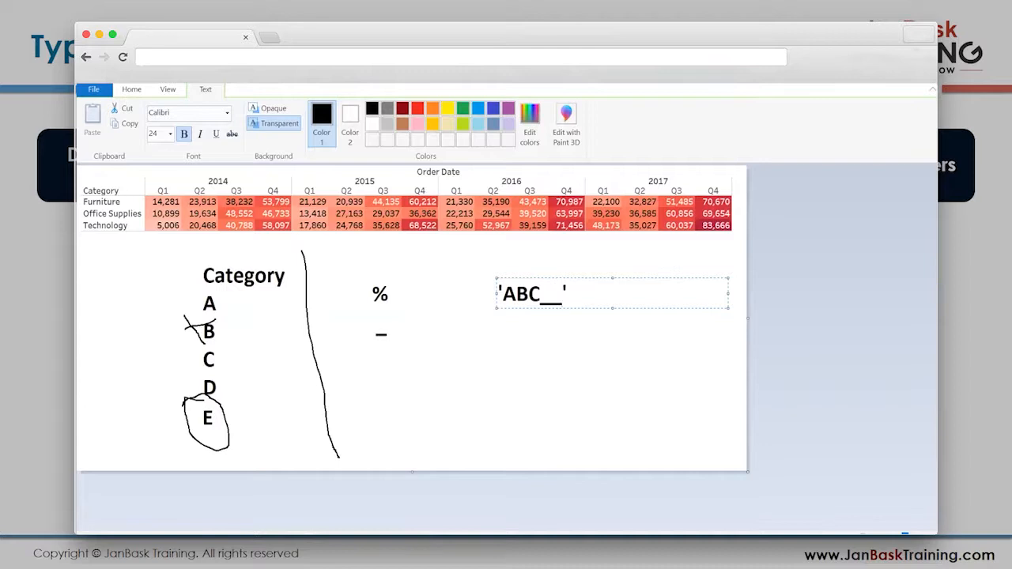
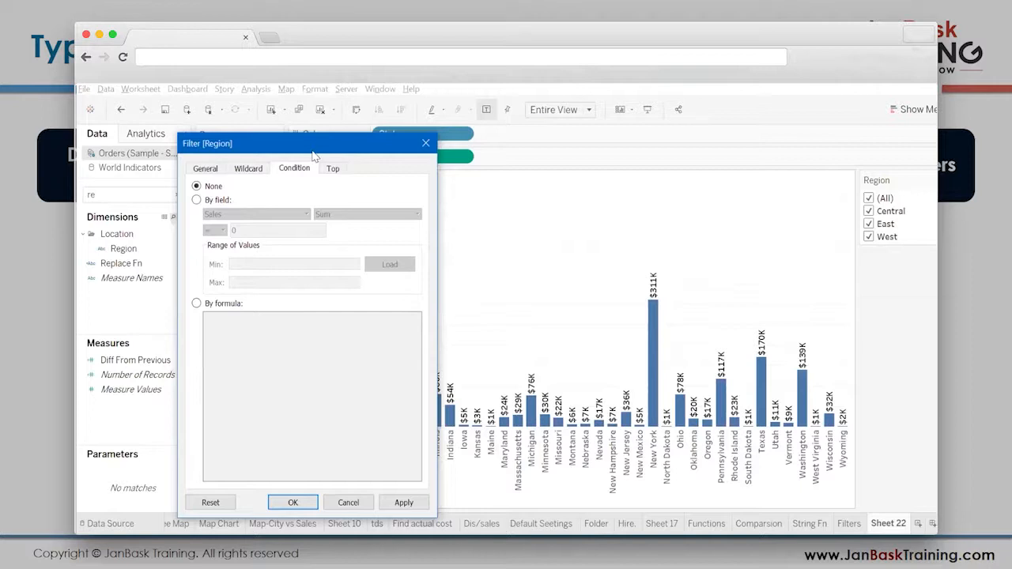
- Apply a by-field condition to the Region filter that keeps regions with Sum of Sales > 100000
left_click_drag(314, 156, 241, 163)
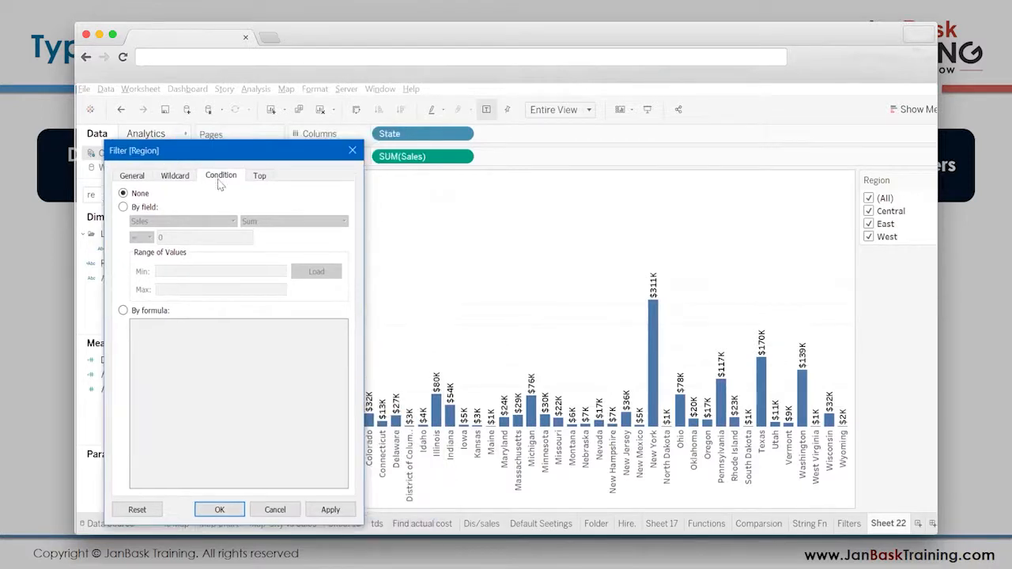
left_click(125, 208)
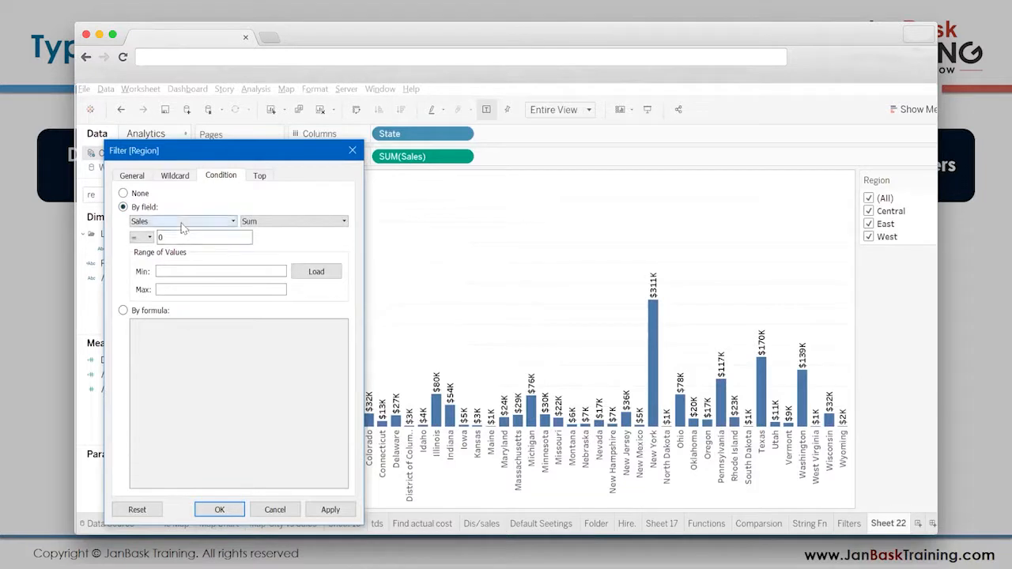
left_click(145, 239)
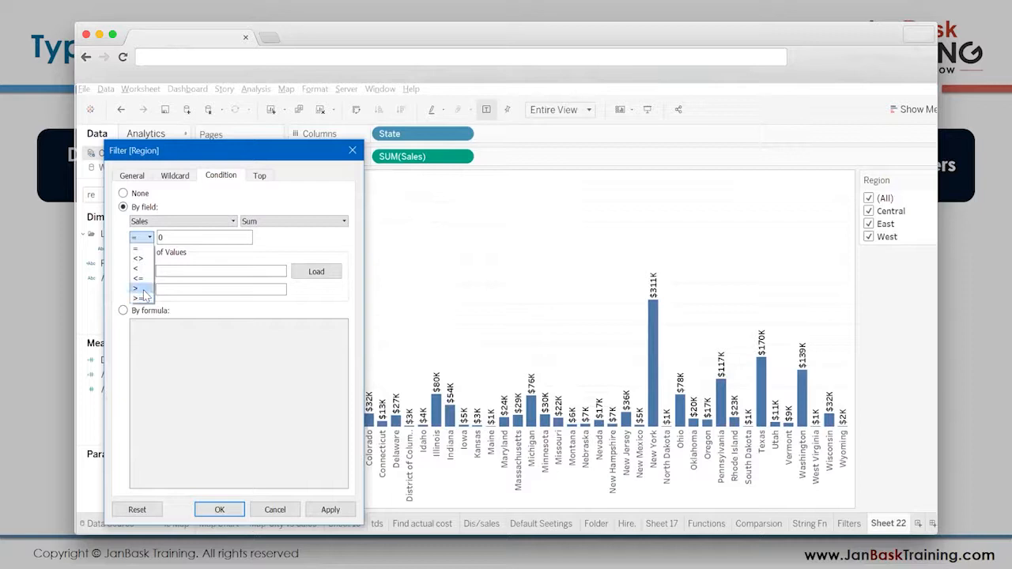
left_click(143, 289)
type("100000")
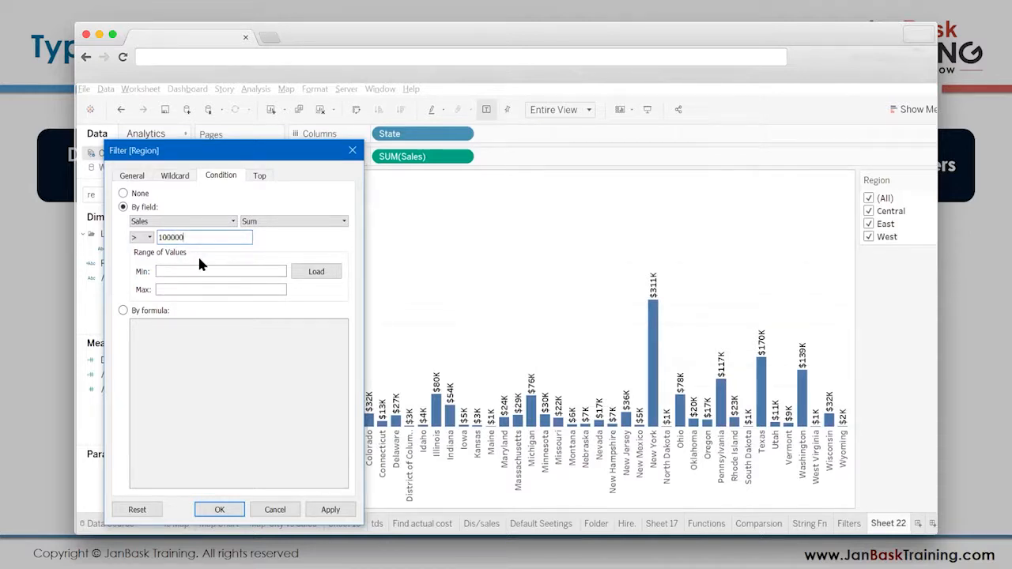
left_click(330, 510)
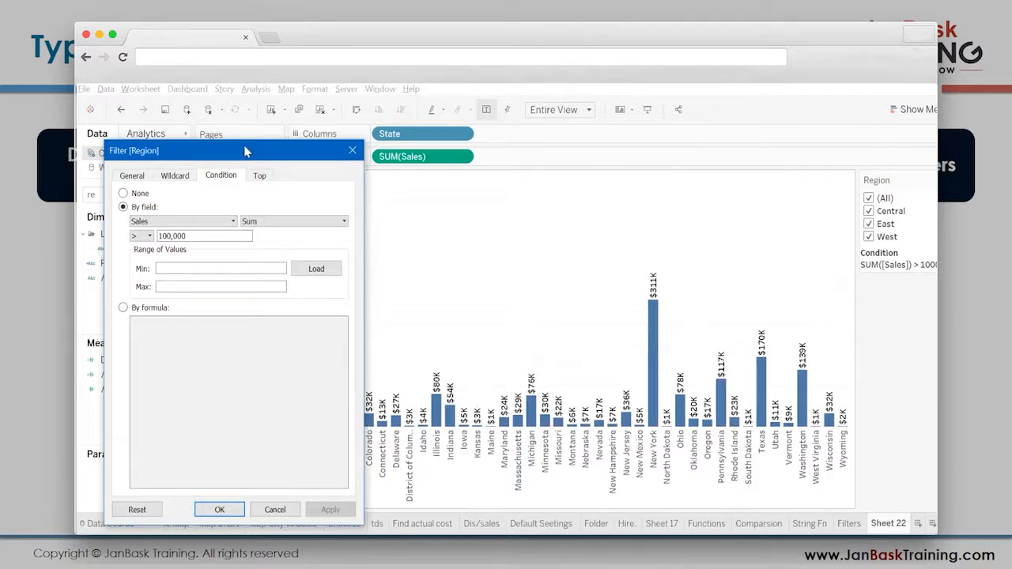
- Raise the Region condition's Sales threshold to 10,000,000 and apply it
left_click_drag(245, 151, 282, 164)
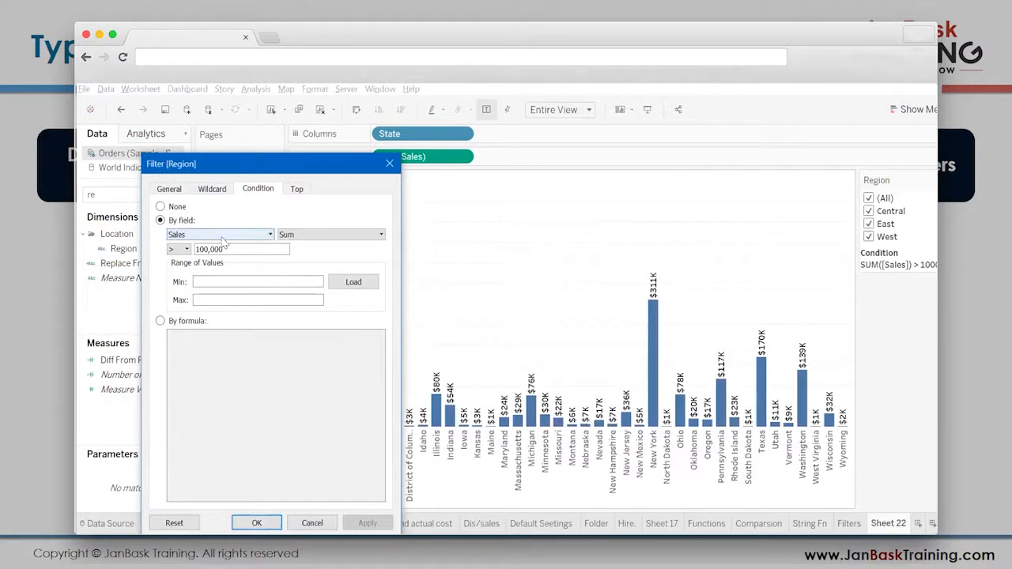
left_click_drag(257, 168, 151, 128)
left_click(203, 215)
type("00")
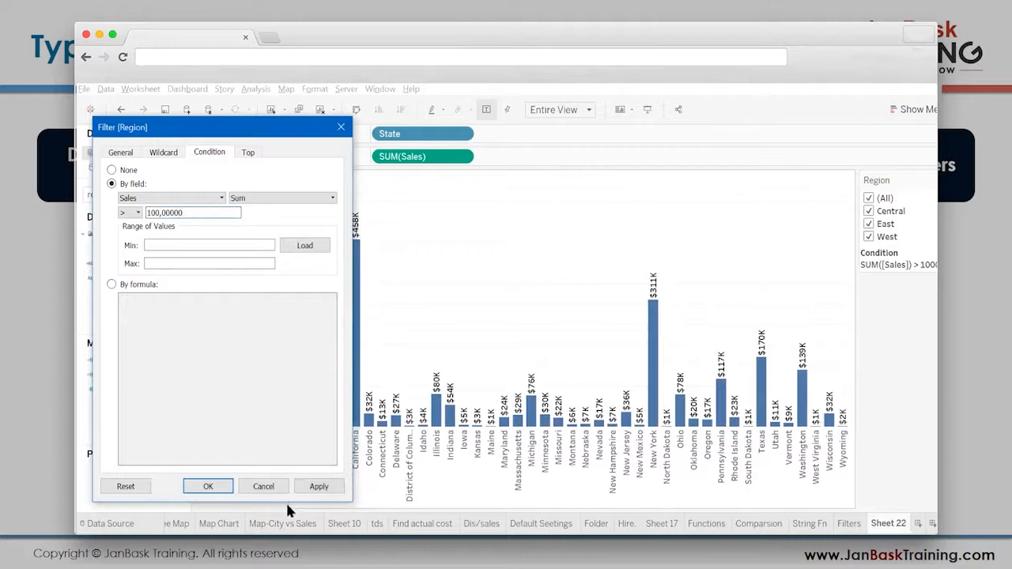
left_click(317, 488)
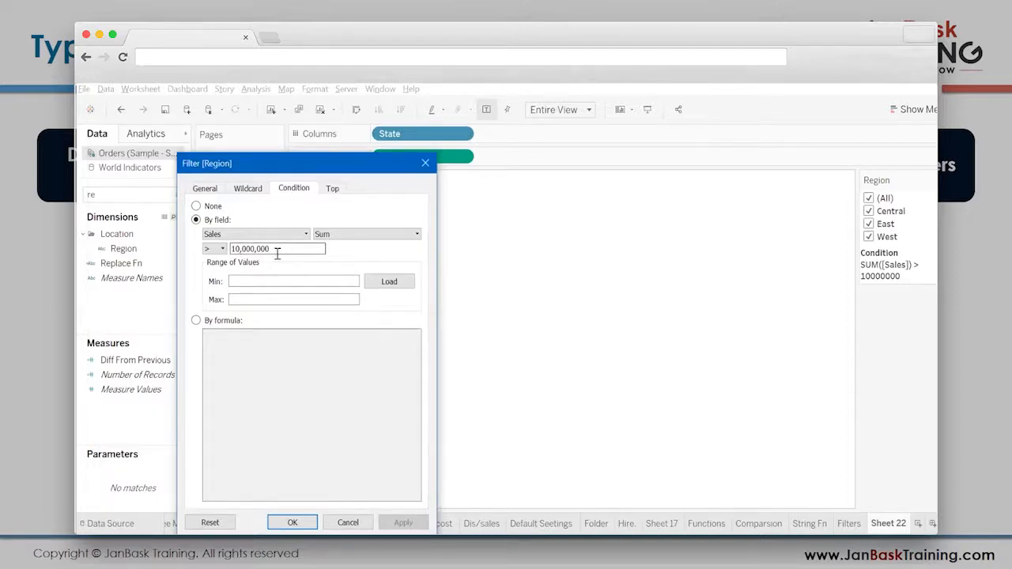
- Lower the Region condition's Sales threshold to 1,000,000 and then to 100,000, applying each value
key("BackSpace")
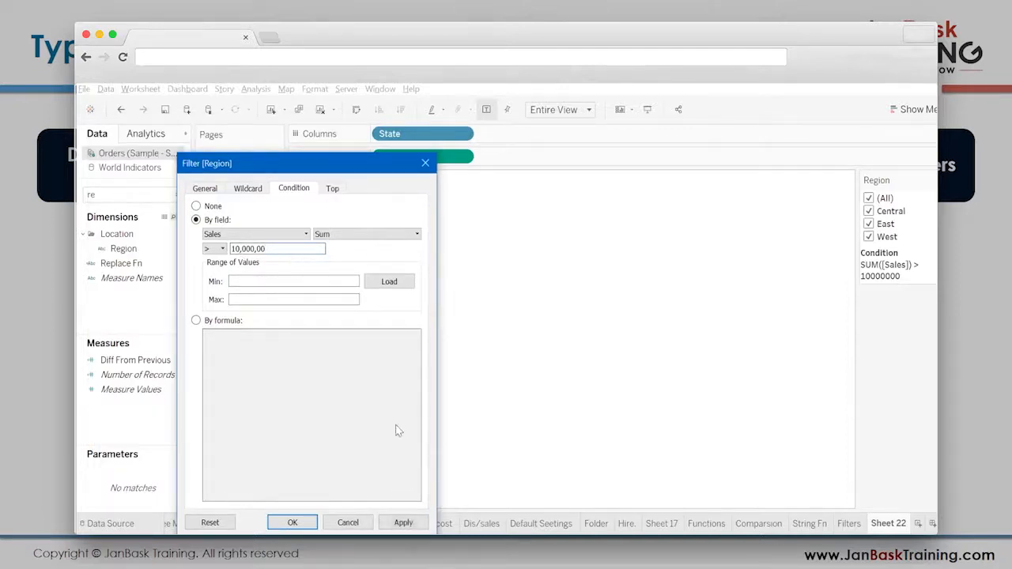
left_click(414, 526)
left_click(324, 247)
key("BackSpace")
left_click(405, 525)
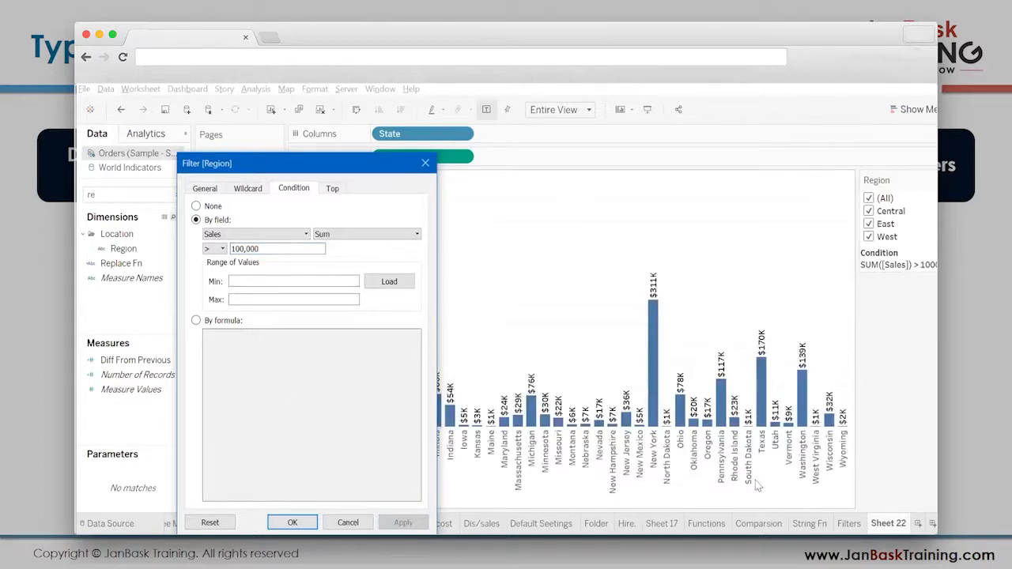
- Close the Region filter dialog and remove Region from the filters
left_click(241, 250)
left_click_drag(213, 164, 126, 134)
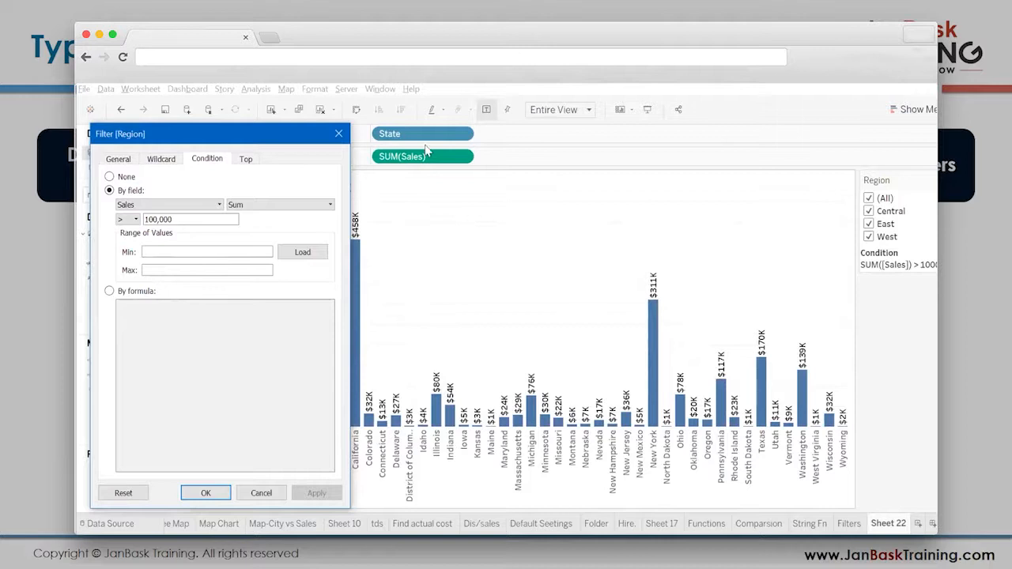
left_click(339, 133)
left_click_drag(255, 200, 158, 330)
left_click_drag(240, 354, 245, 354)
- Search the fields for 'sta', add State as a filter and choose a by-field condition for it
double_click(129, 195)
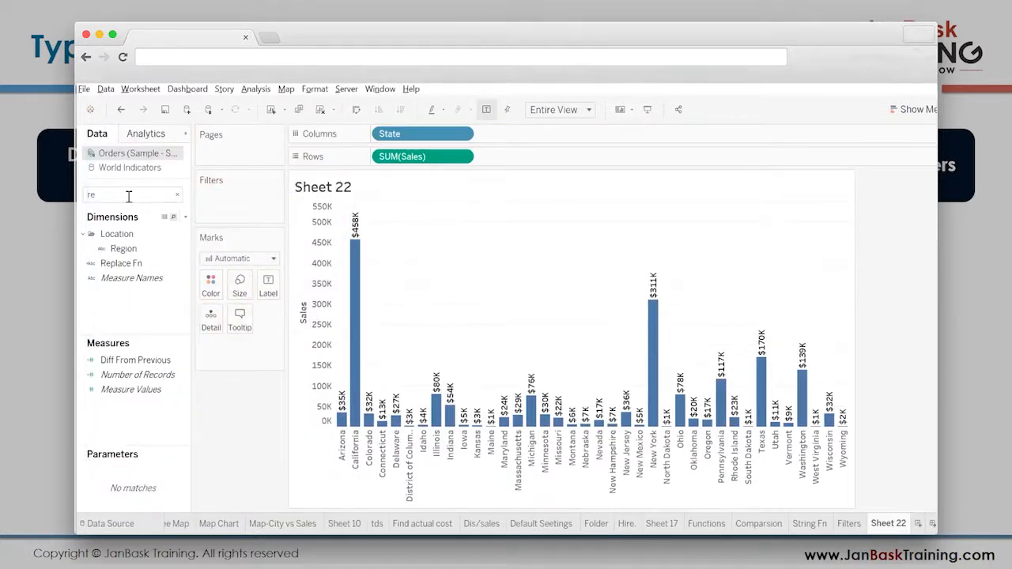
type("sta")
left_click_drag(117, 267, 252, 212)
left_click(498, 149)
left_click(401, 181)
left_click_drag(469, 138, 214, 136)
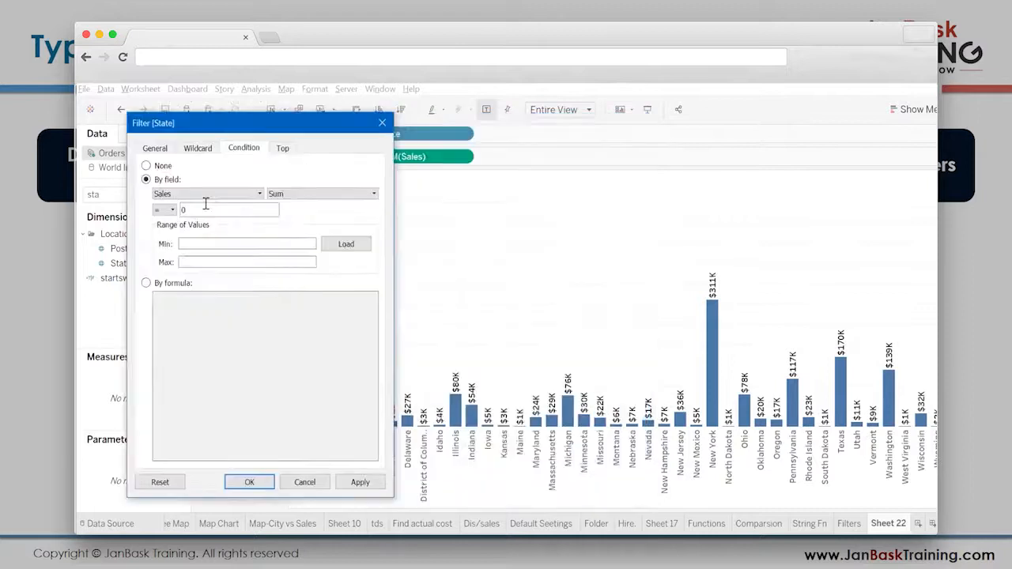
- Set the State condition to Sum of Sales > 2,000 and apply it
left_click(168, 210)
left_click(168, 261)
left_click_drag(197, 209, 128, 199)
type("2,000")
left_click(360, 482)
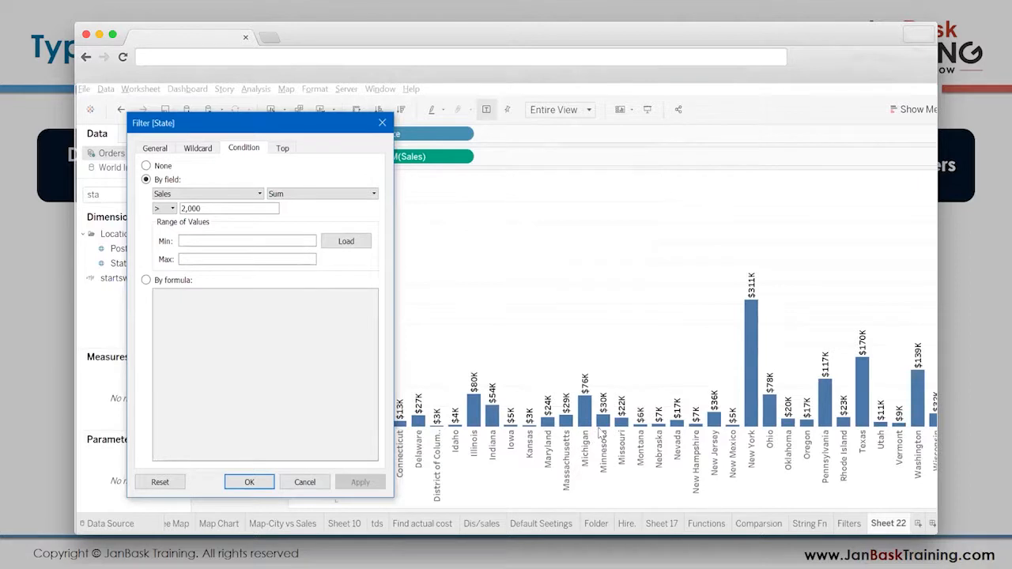
- Load the range of Sales values for the State condition
left_click(162, 209)
left_click(189, 220)
left_click(348, 247)
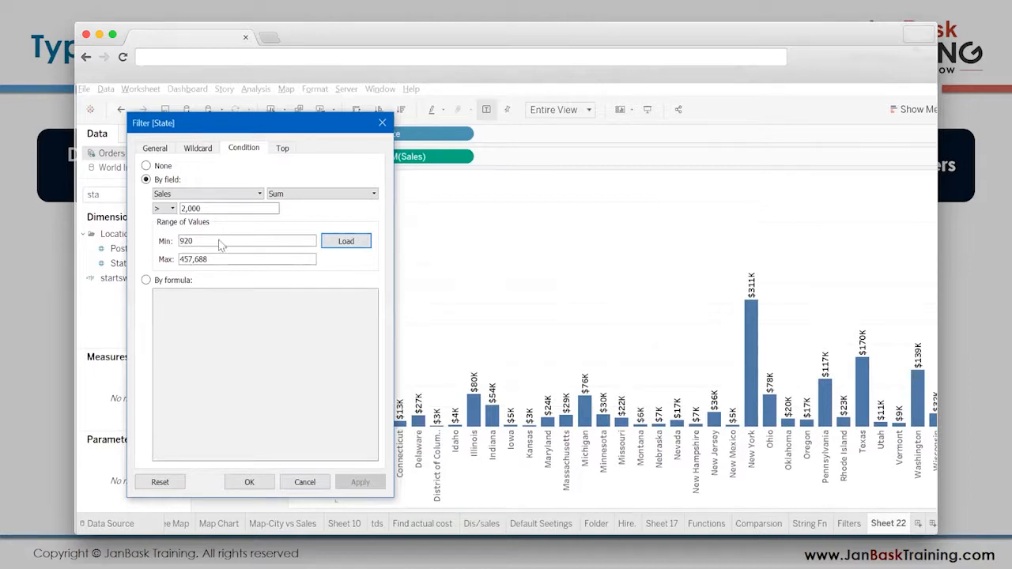
- Switch the State condition to the formula SUM([Sales])>5000 and apply it
left_click(175, 282)
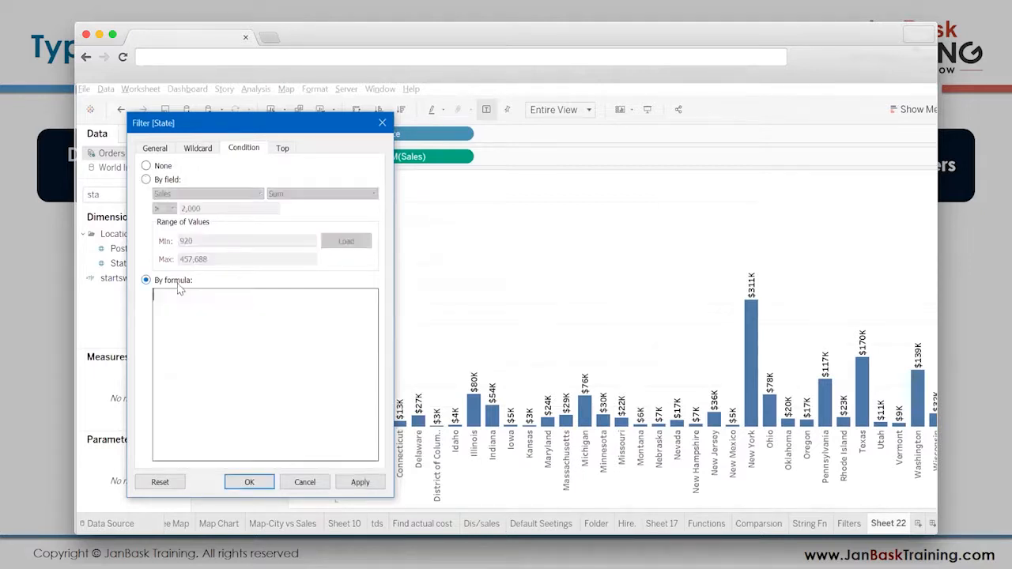
type("SUM([Sales])>5000")
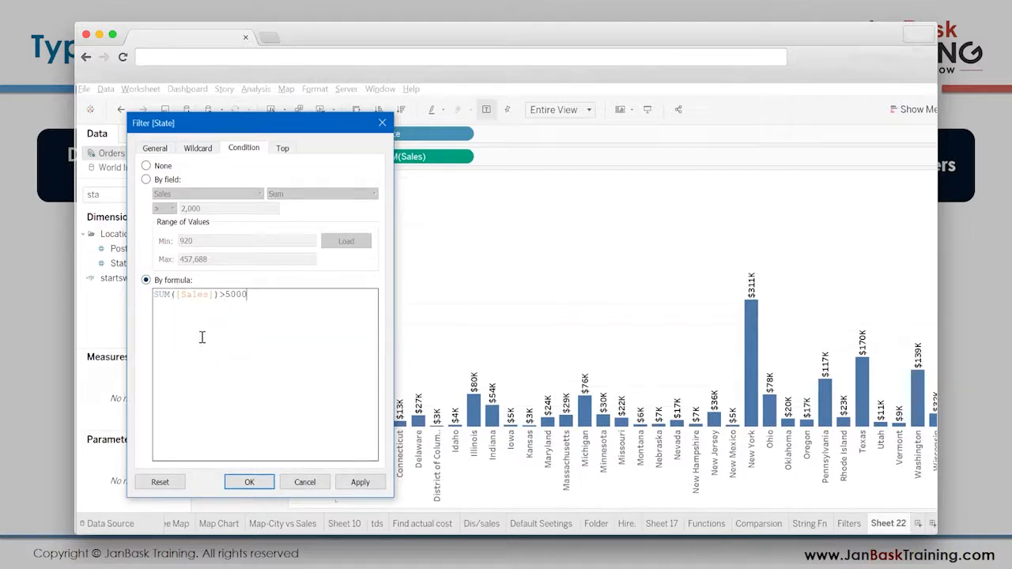
left_click(362, 481)
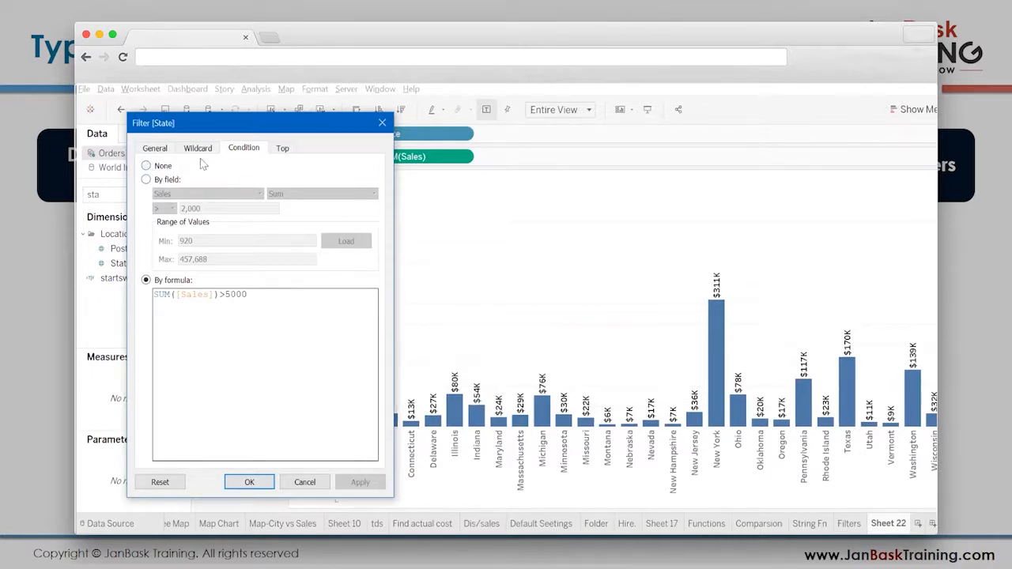
- Reset the State condition to None, check the General settings, and apply the change from the Top settings
left_click(146, 166)
left_click(283, 148)
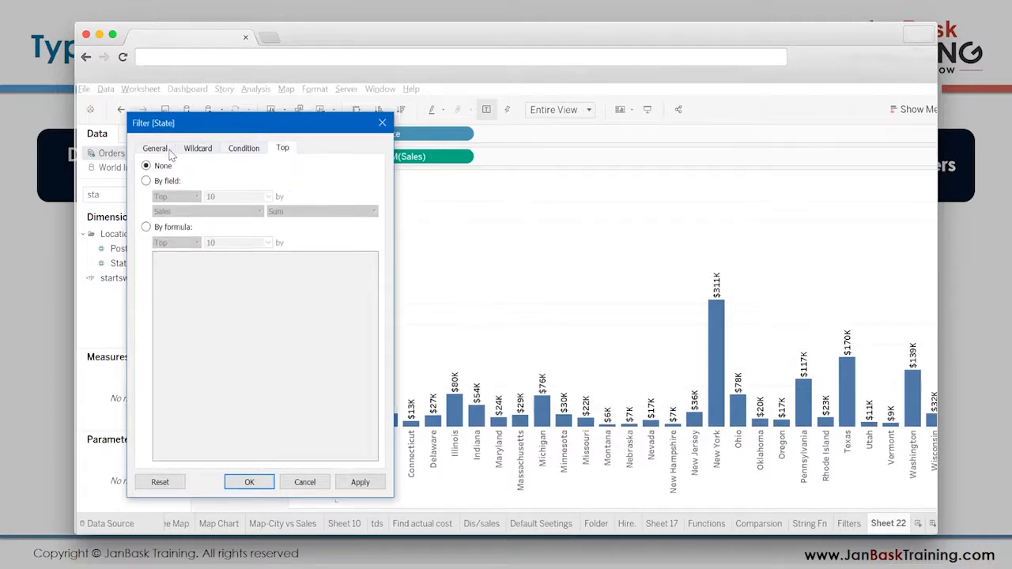
left_click(168, 153)
left_click(286, 151)
left_click(357, 482)
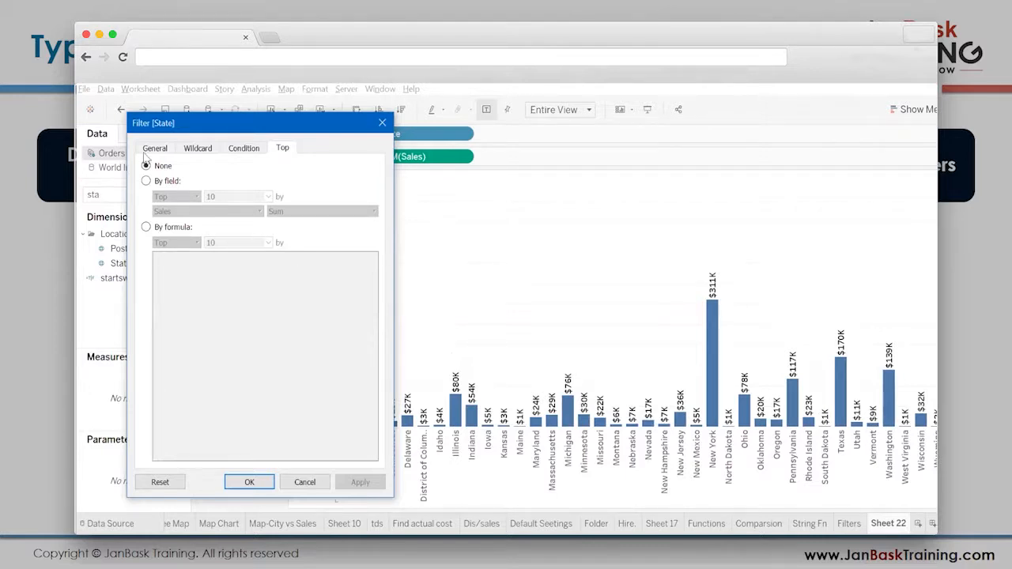
- Limit State by field to the top 10 by Sum of Sales, then reduce it to the top 5, applying each
left_click(146, 181)
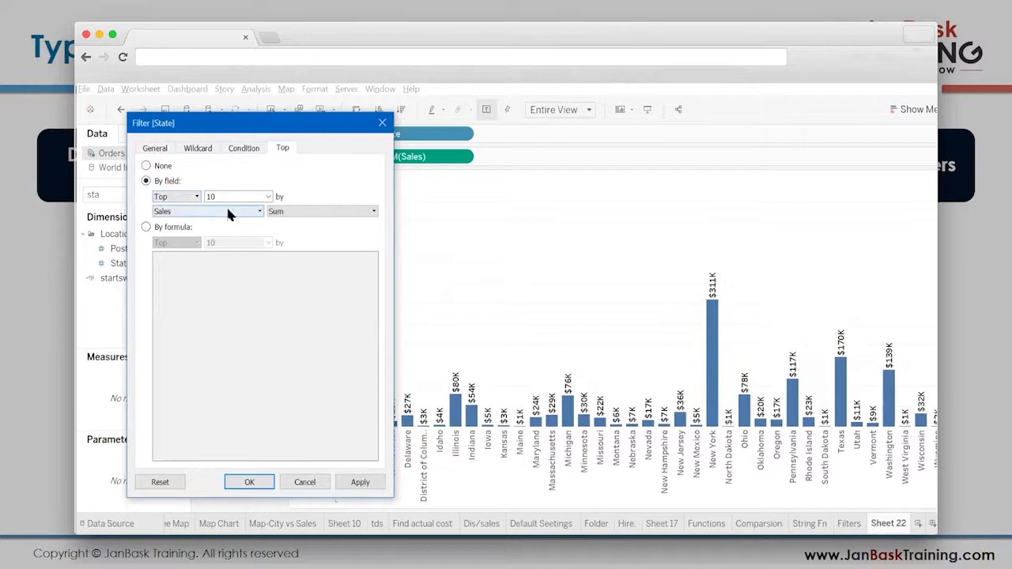
left_click(360, 482)
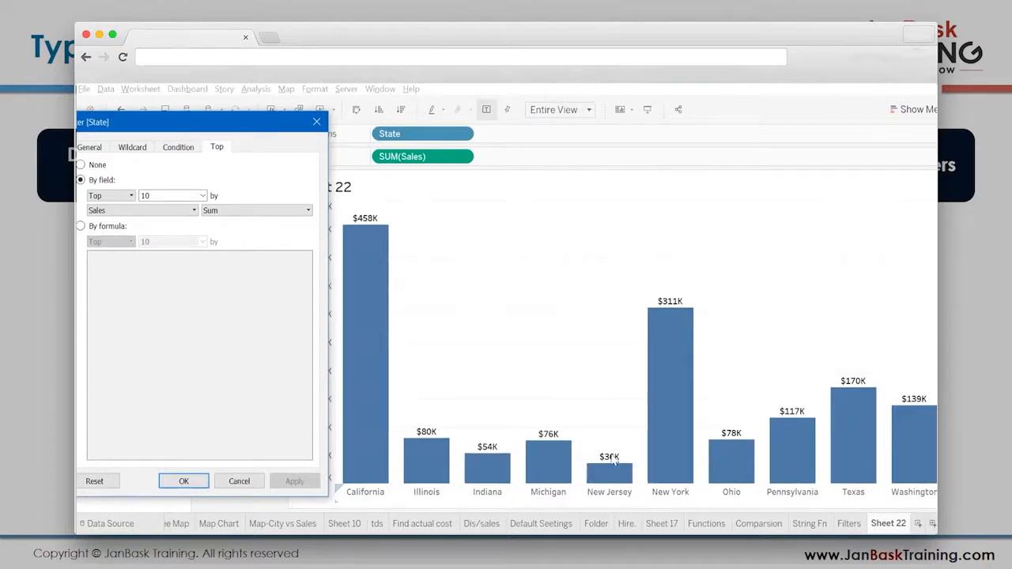
double_click(161, 195)
type("5")
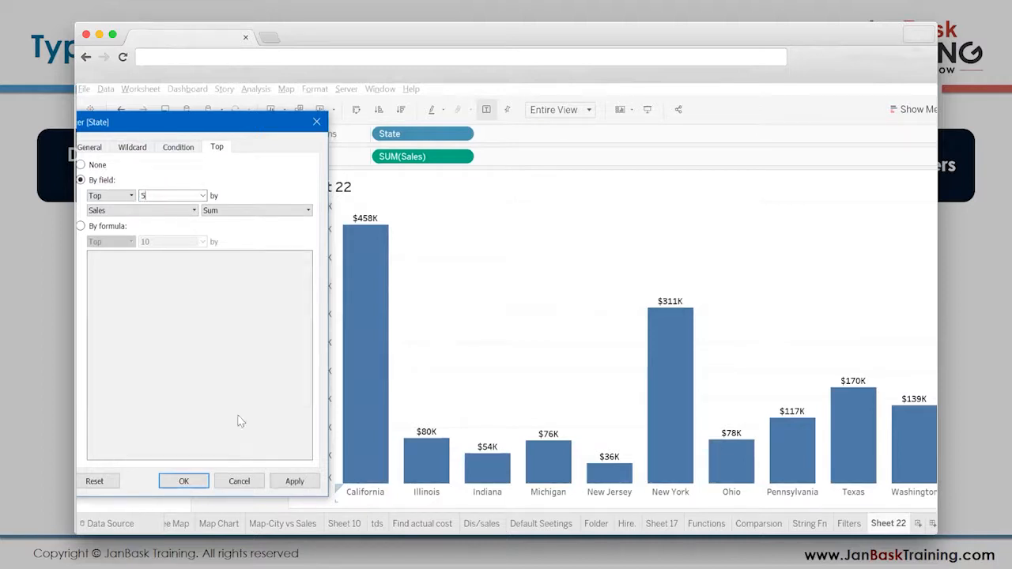
left_click(286, 484)
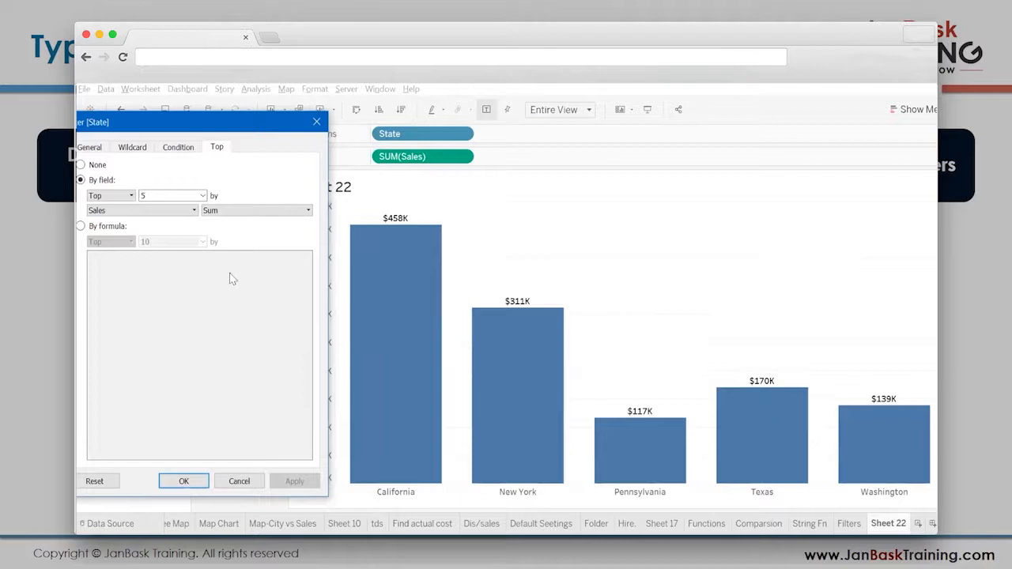
- Change the State limit to the bottom 5 by Sum of Sales and apply it
left_click(124, 195)
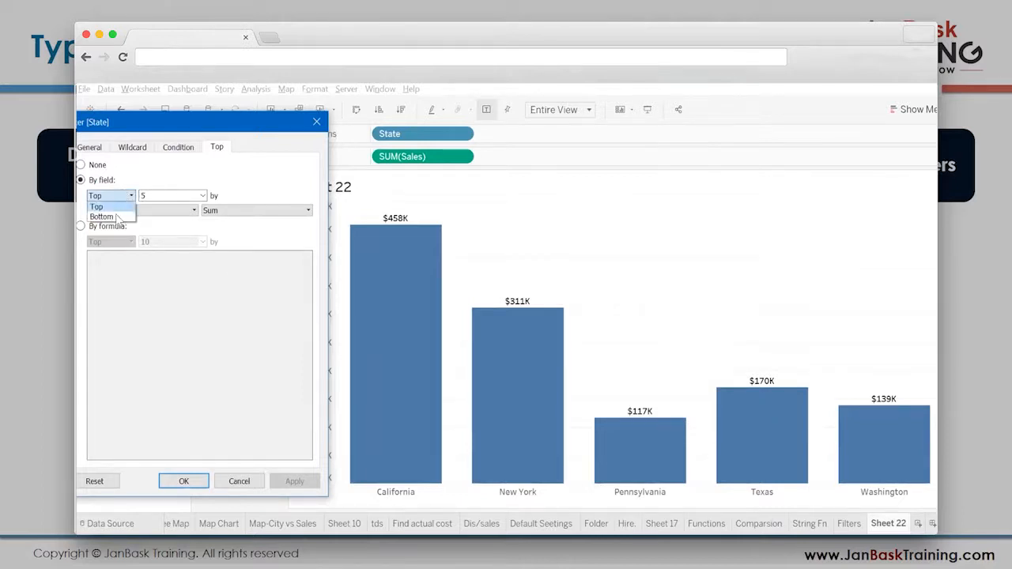
left_click(117, 216)
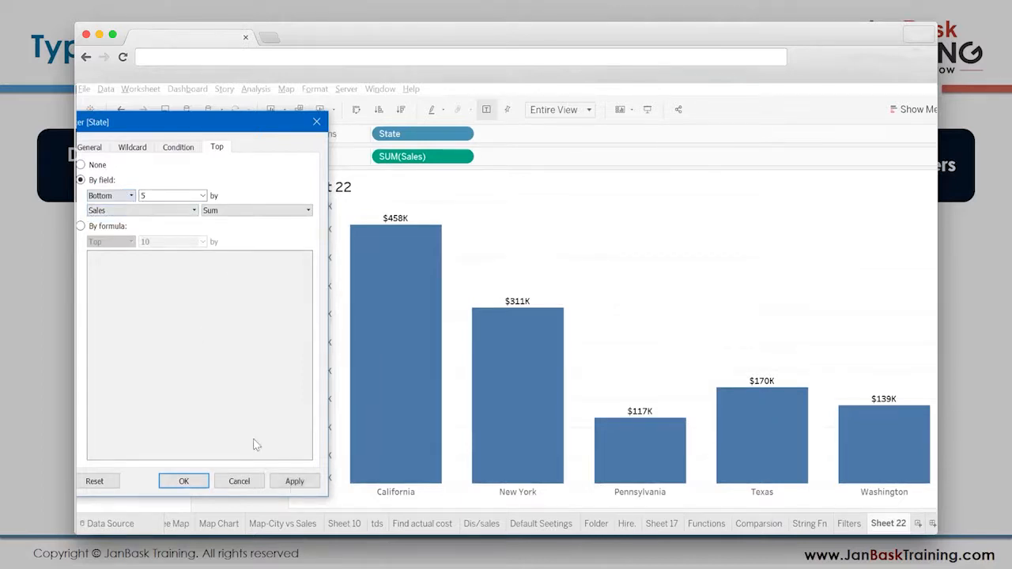
left_click(295, 481)
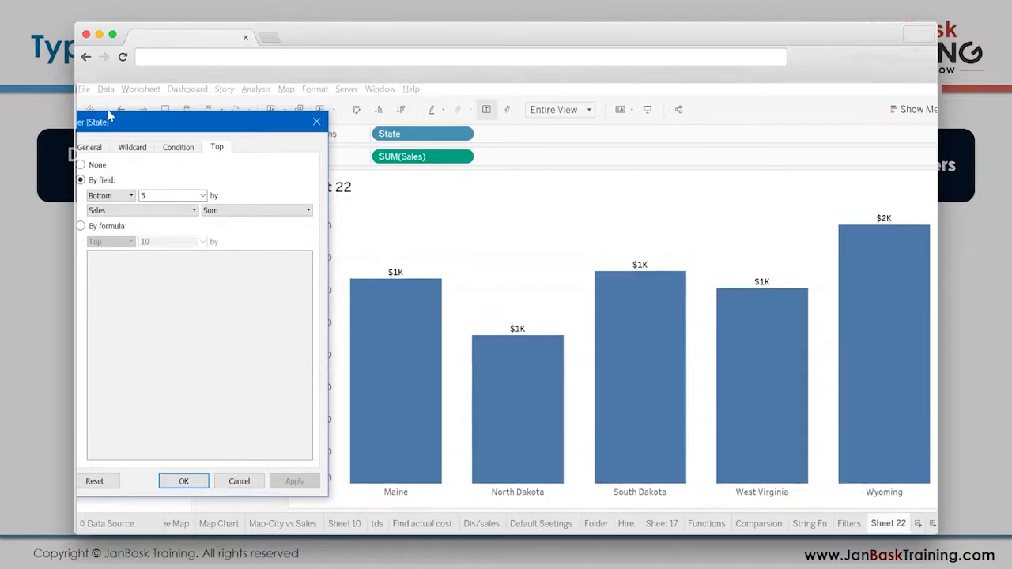
- Reset the State limit to None, review the General summary and confirm the filter
left_click_drag(113, 134, 188, 146)
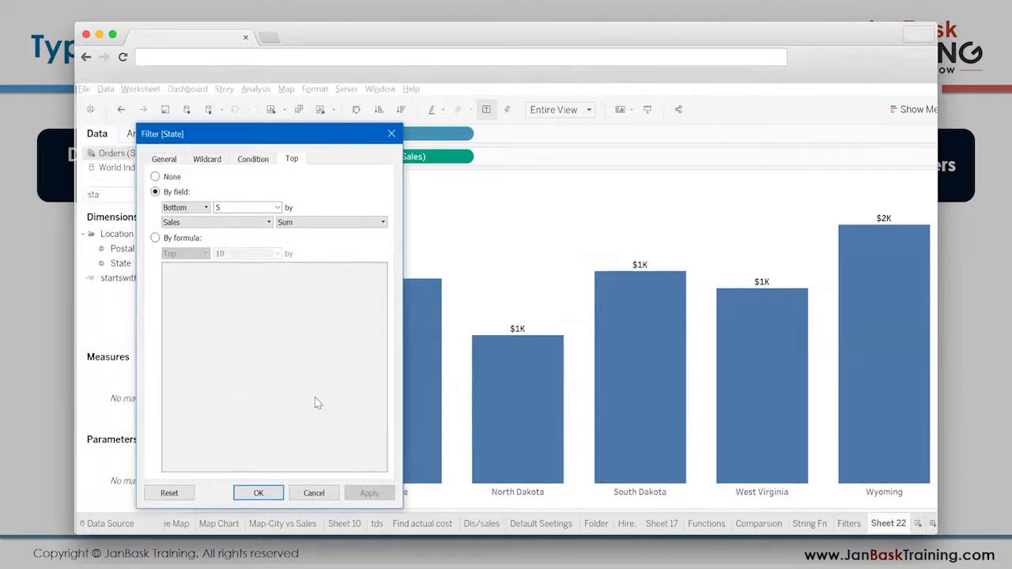
left_click(157, 175)
left_click(163, 161)
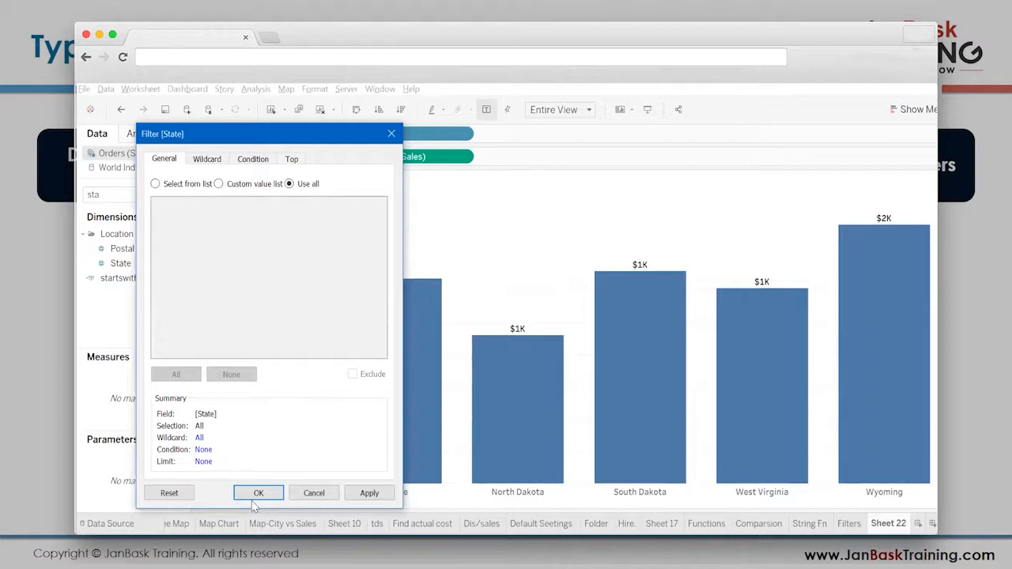
key("Return")
- Show the State filter control beside the chart and look through its list of states
left_click(271, 200)
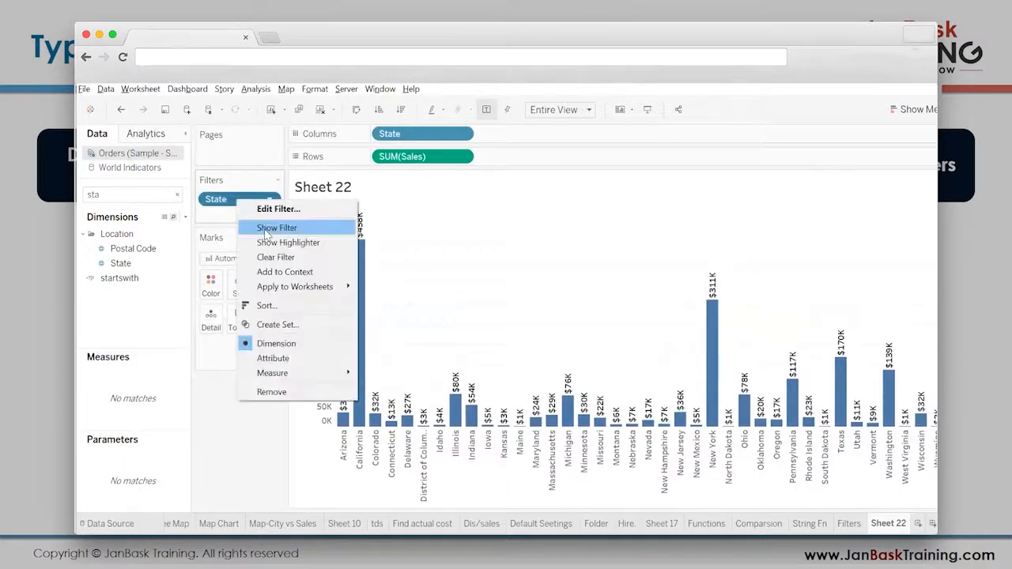
left_click(268, 228)
scroll(917, 338, "down", 5)
scroll(917, 339, "up", 5)
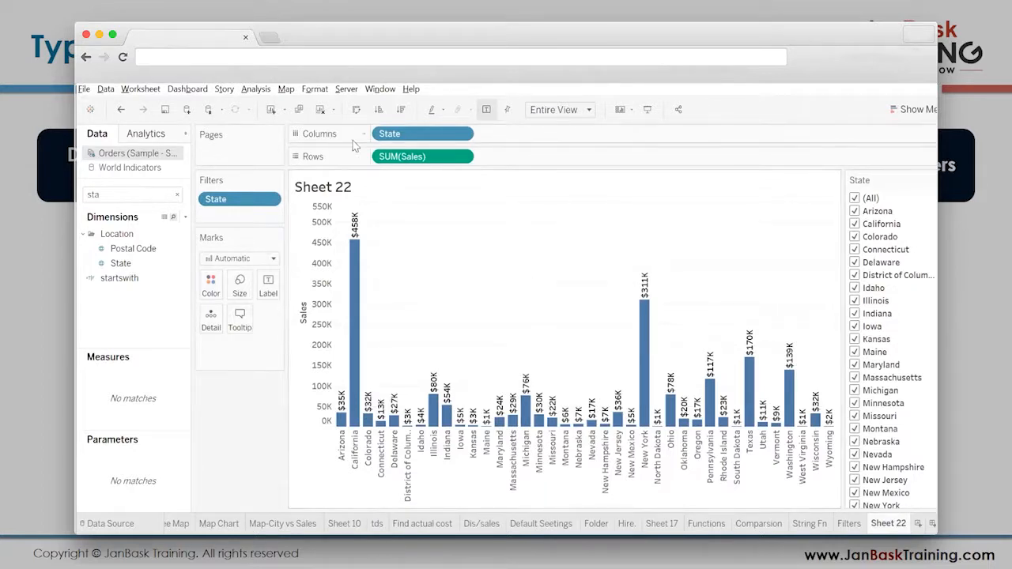
- Clear Sheet 22, search the fields for 'cit' and place City on Rows
left_click(320, 110)
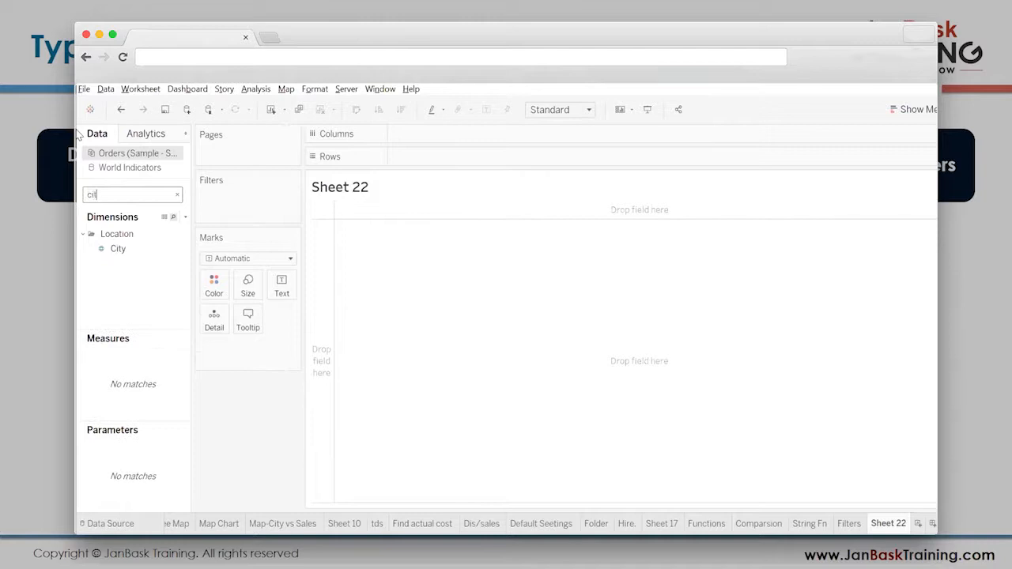
left_click_drag(118, 249, 312, 273)
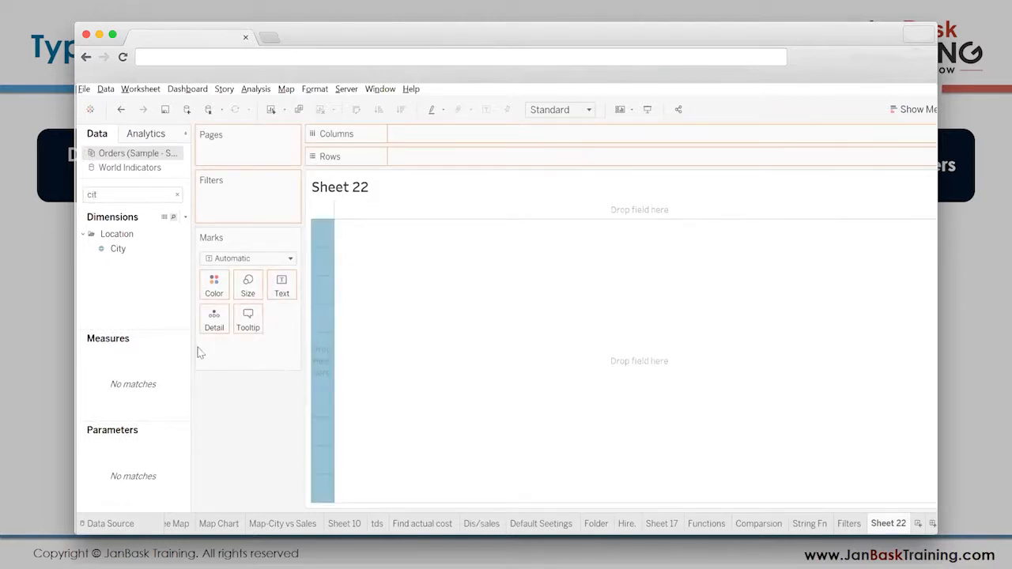
- Search the fields for 'd', add Discount to the view as text, and swap rows and columns
left_click(177, 195)
type("d")
left_click_drag(117, 443, 403, 392)
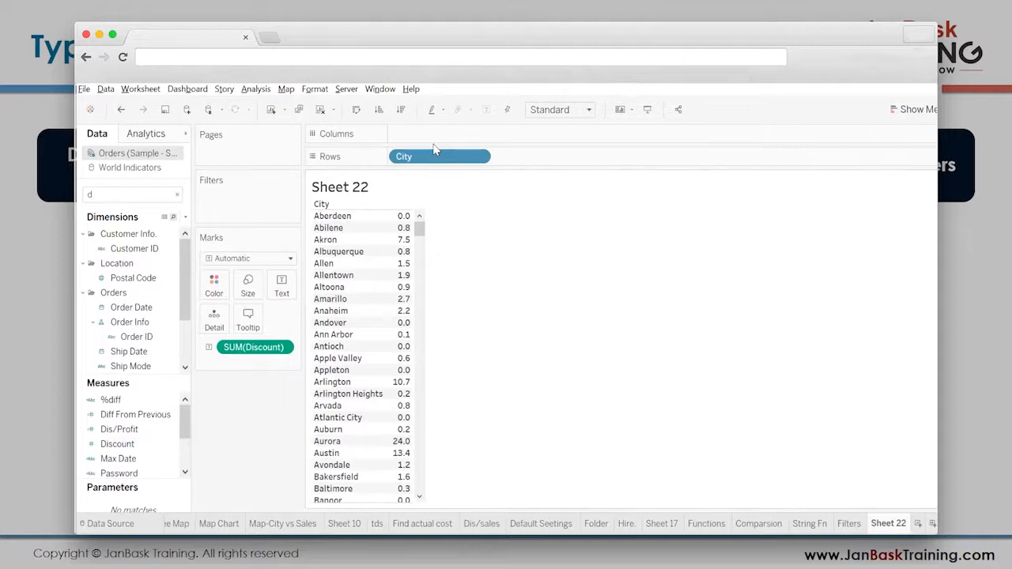
left_click(357, 111)
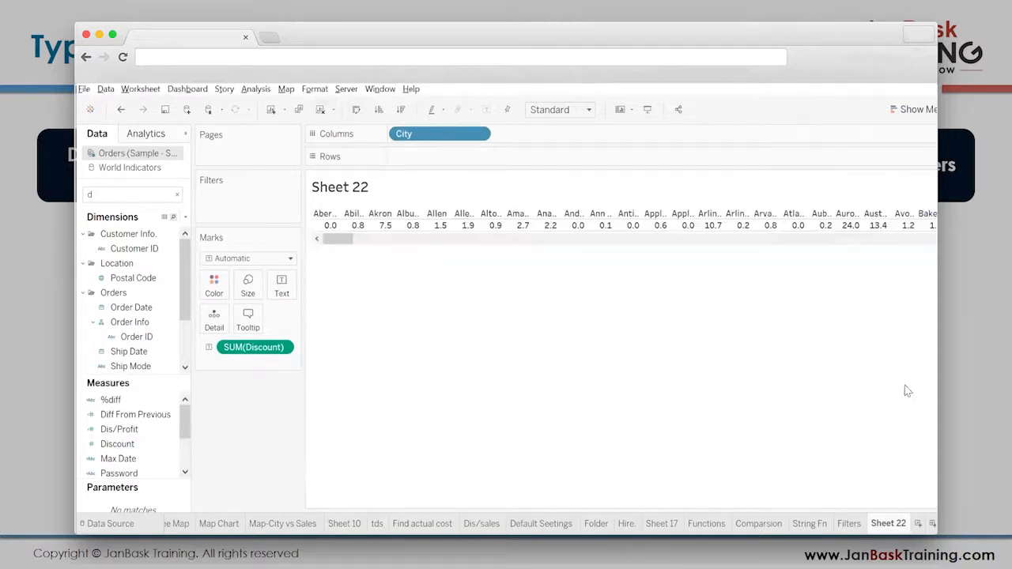
- Move City to Rows and turn the table into a horizontal bar chart of Discount by city
left_click_drag(427, 134, 402, 168)
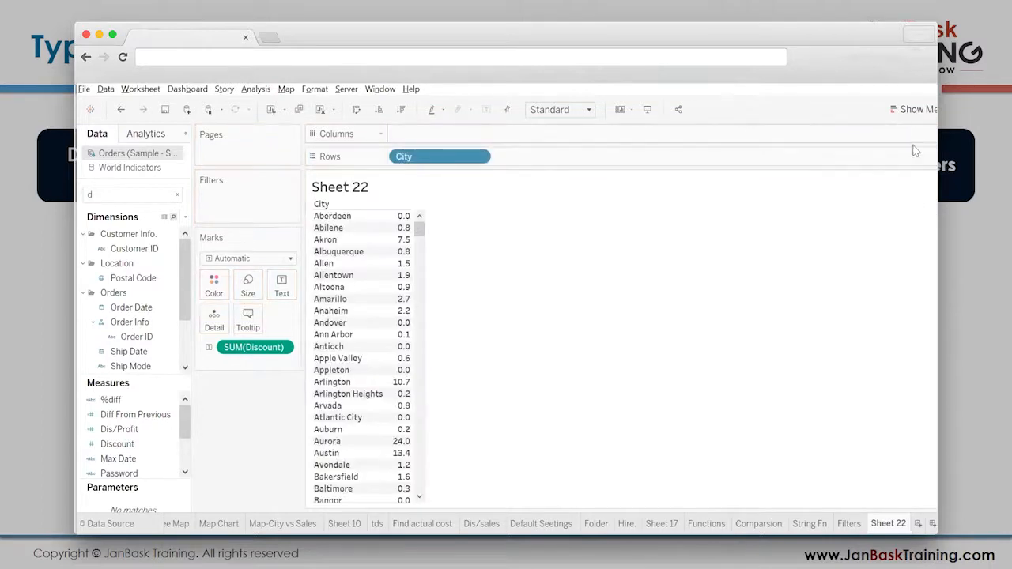
left_click(915, 111)
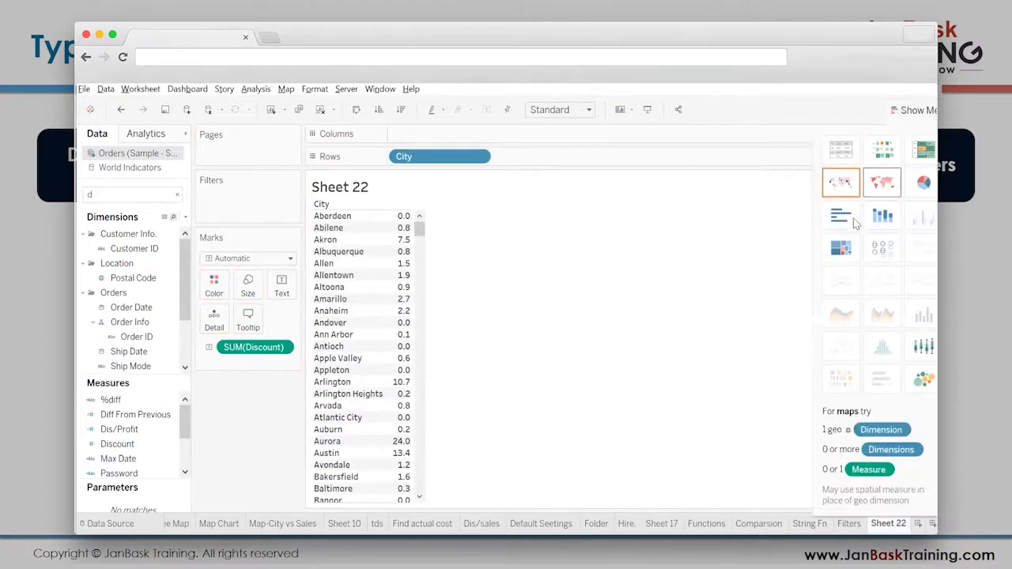
left_click(845, 215)
left_click(930, 116)
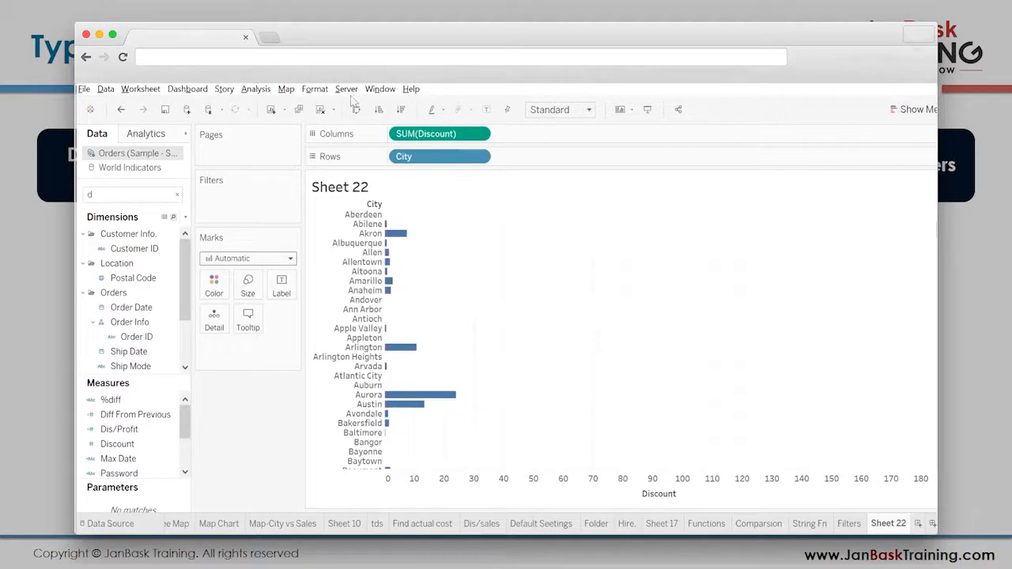
- Sort the cities in descending order of Discount and show value labels on the bars
left_click(401, 109)
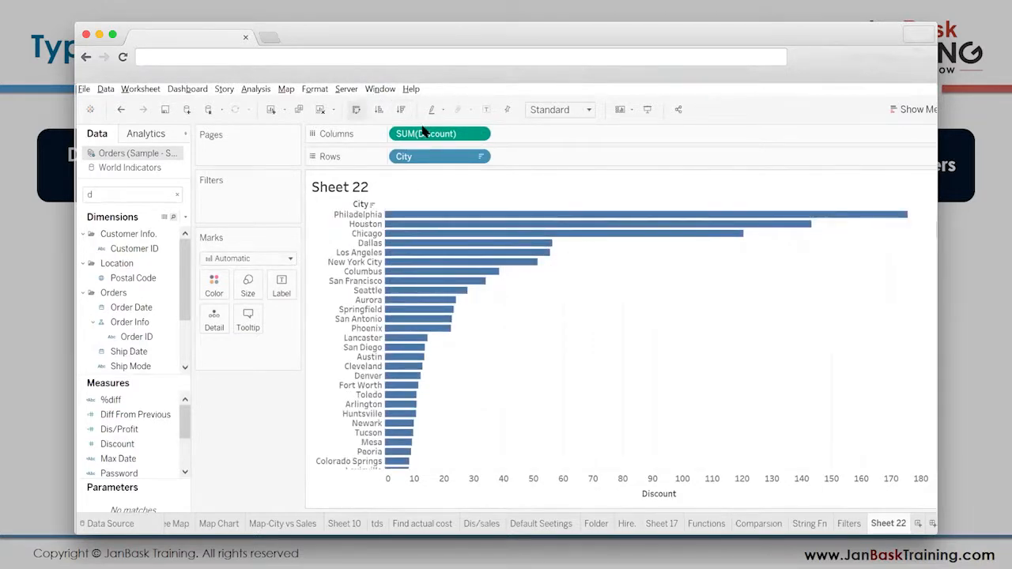
left_click(487, 110)
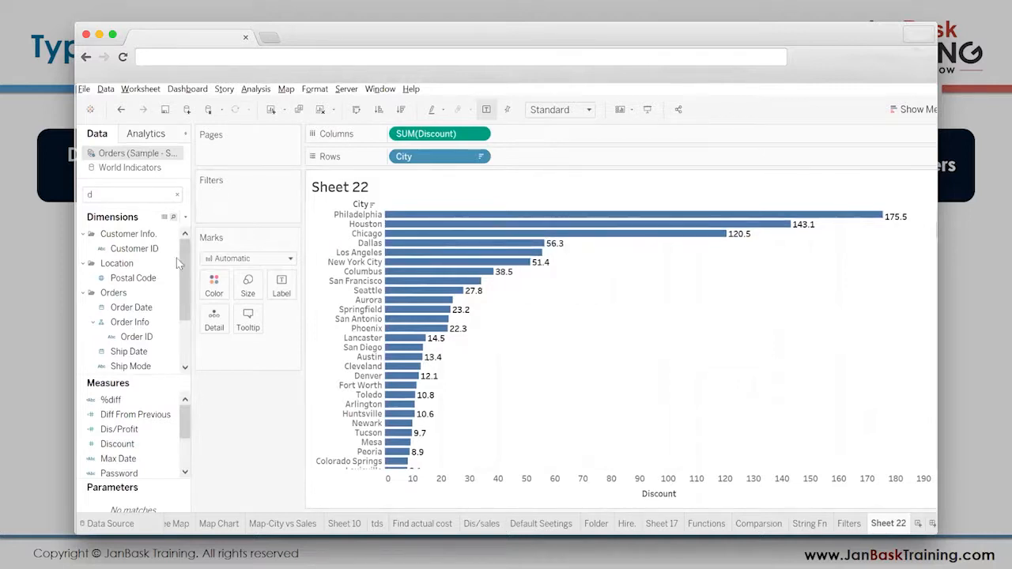
- Search the fields for 'c', add City as a filter and bring up its Top options
left_click(109, 188)
key("BackSpace")
type("c")
left_click_drag(118, 293, 243, 219)
left_click(531, 172)
left_click(536, 150)
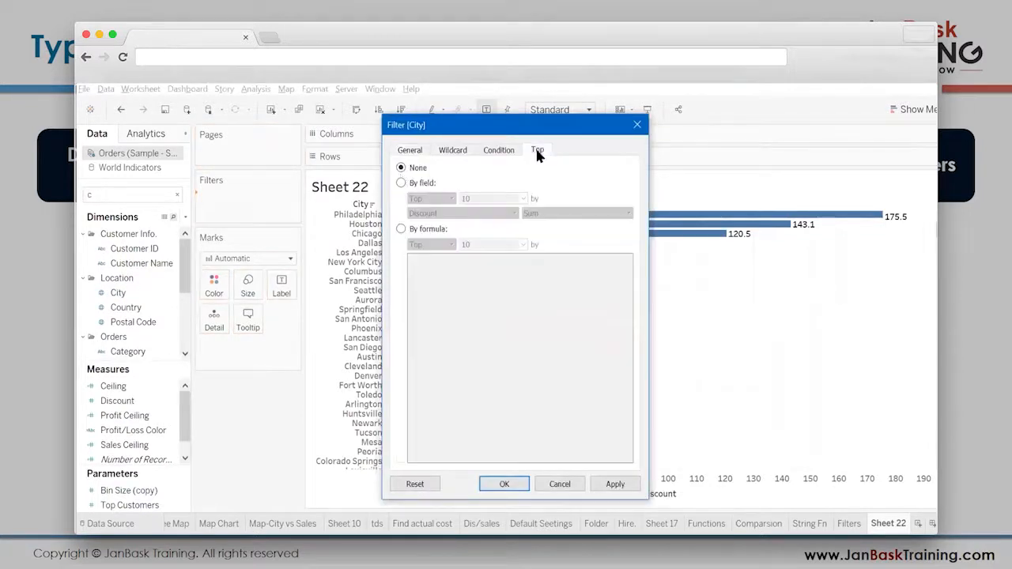
- Limit the City filter by field to the top 7 cities by sum of Discount
left_click(402, 182)
double_click(491, 198)
type("7")
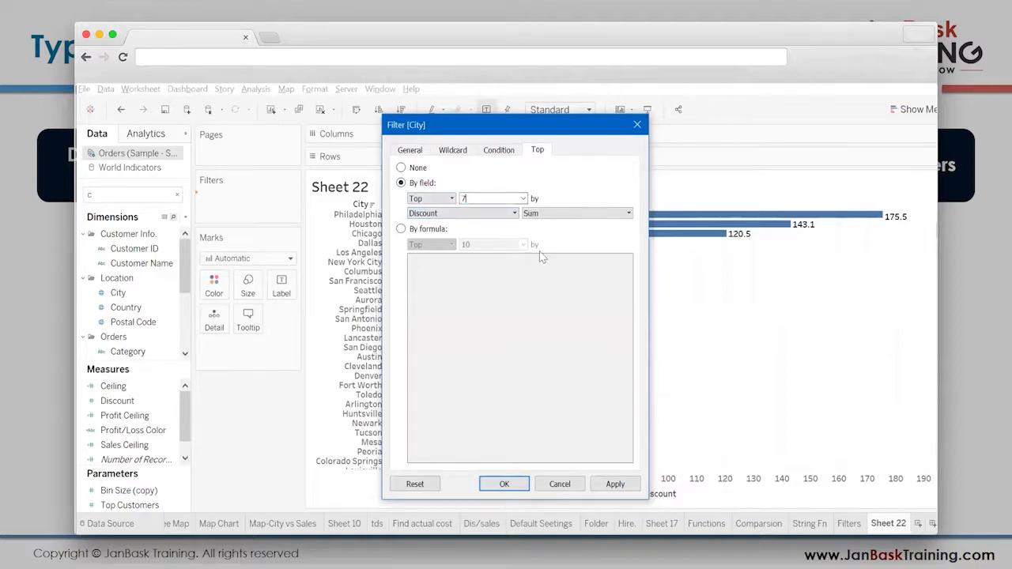
left_click_drag(511, 129, 293, 80)
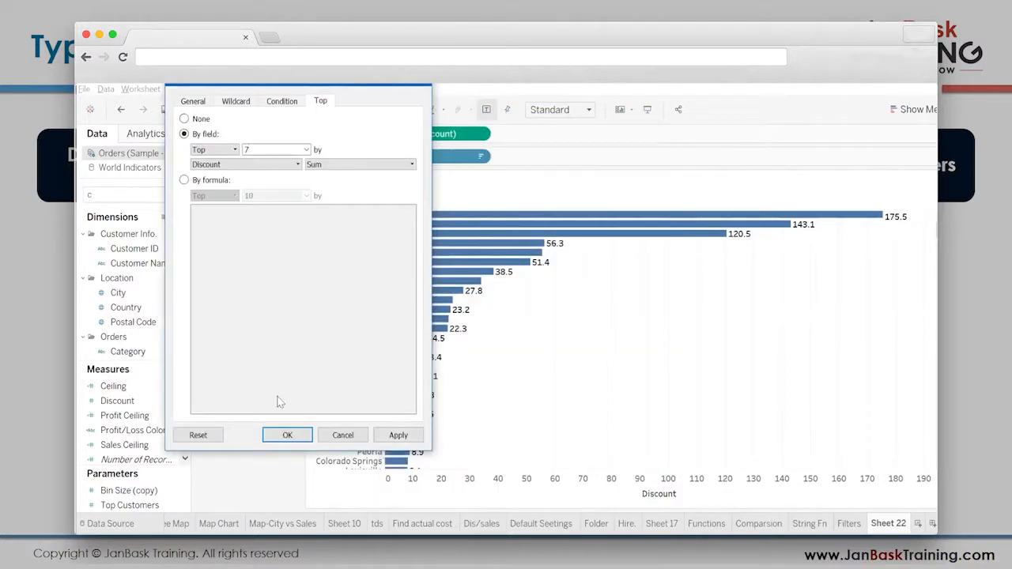
left_click(288, 435)
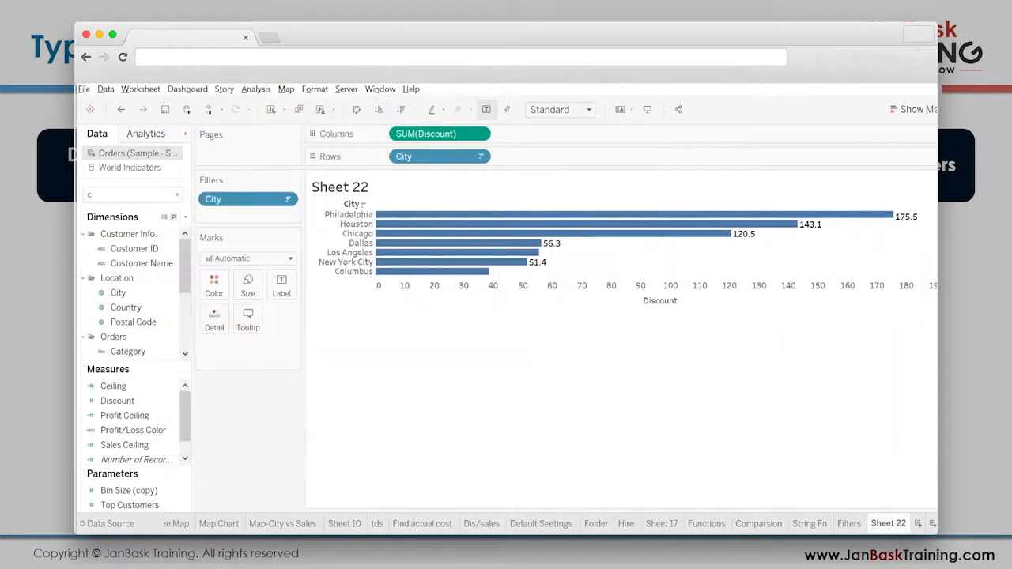
- Swap rows and columns to make the bars vertical, and fit the chart to Entire View
left_click(355, 112)
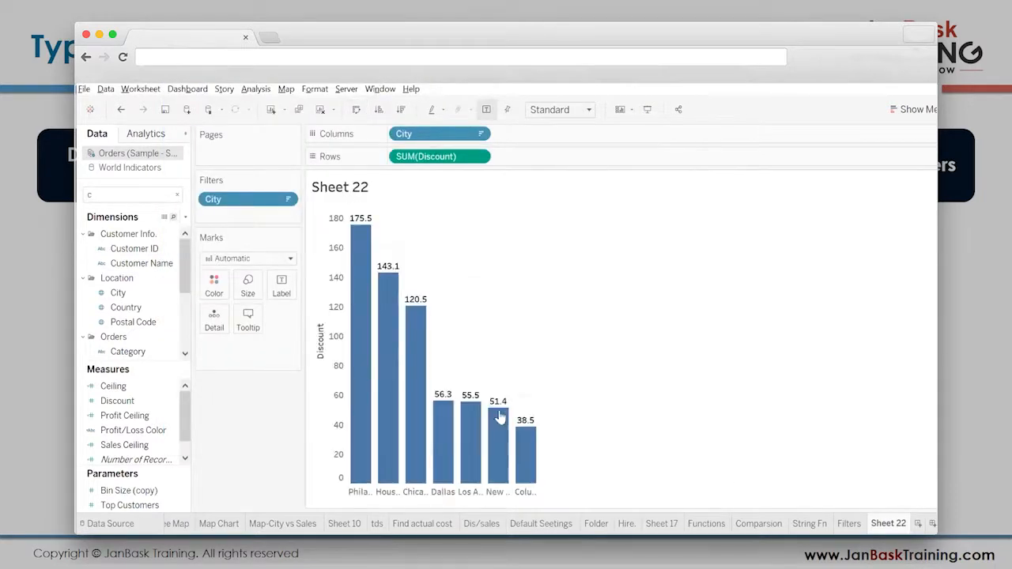
left_click(540, 109)
left_click(551, 154)
left_click(552, 113)
left_click(555, 168)
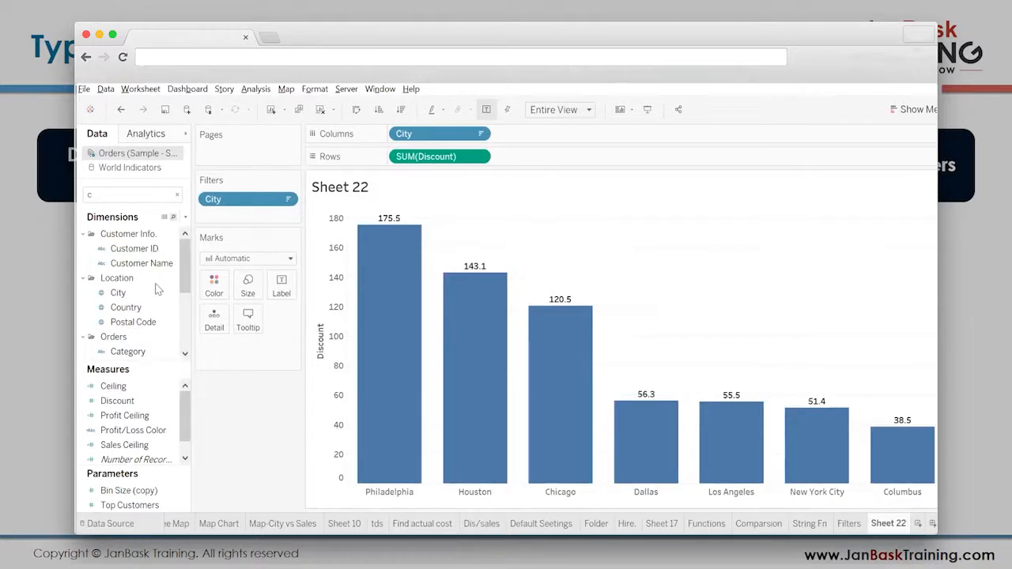
- Colour the bars by Category, using Blue-Teal palette shades: the lightest for Furniture, a mid teal for Office Supplies and the darkest blue for Technology
scroll(130, 317, "down", 2)
left_click_drag(128, 307, 214, 284)
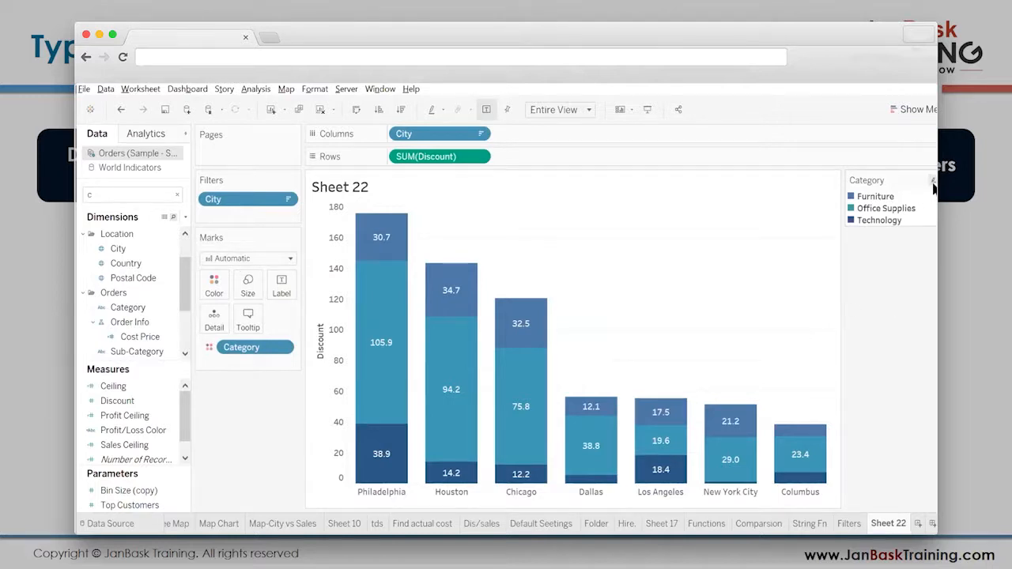
left_click(934, 181)
left_click(854, 195)
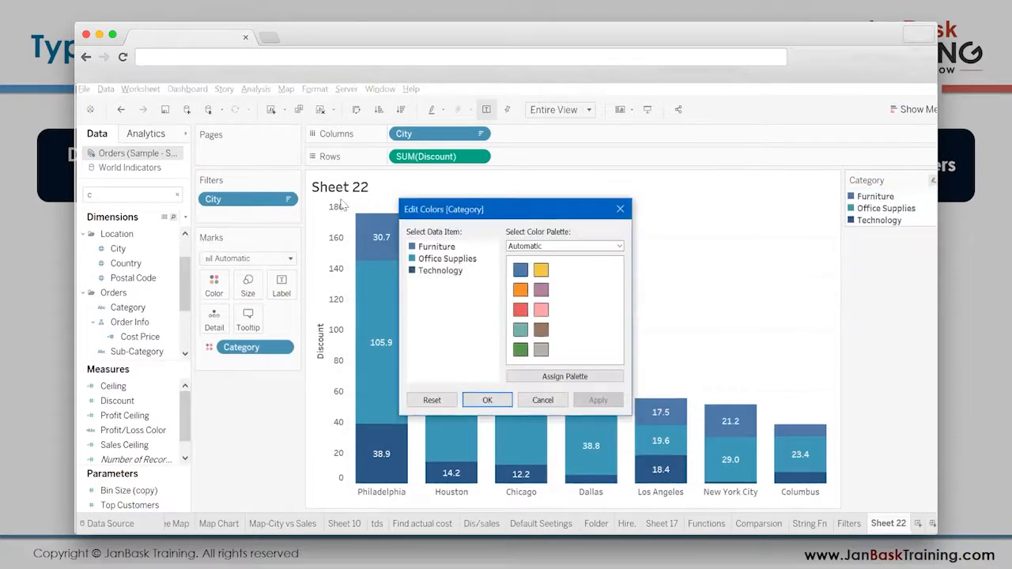
left_click(409, 238)
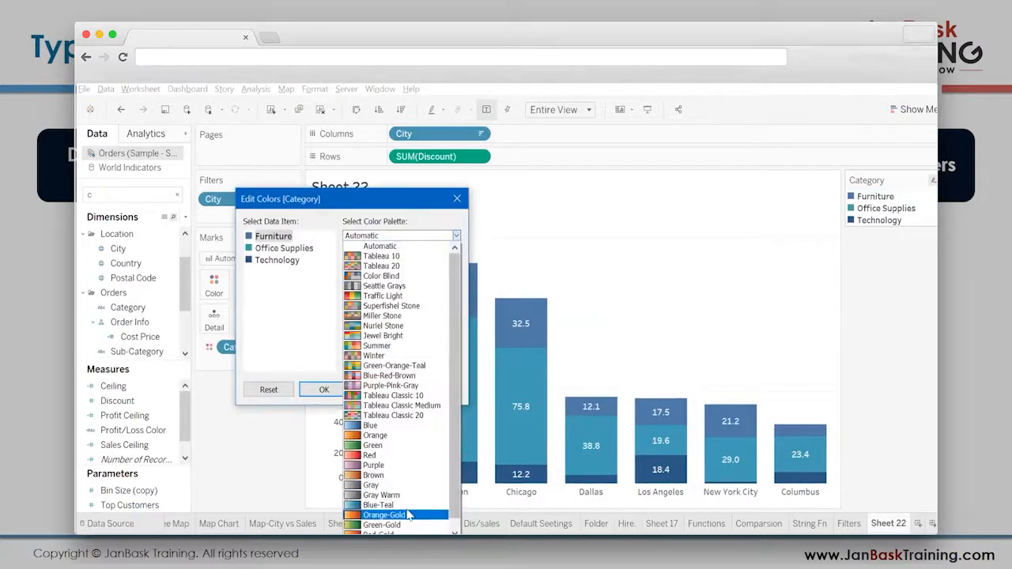
left_click(408, 501)
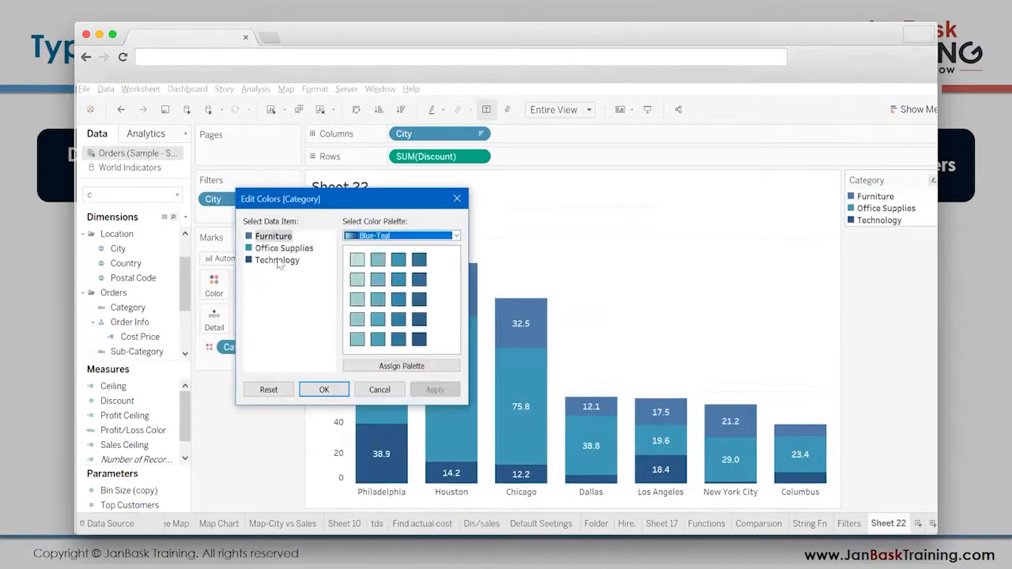
left_click(357, 261)
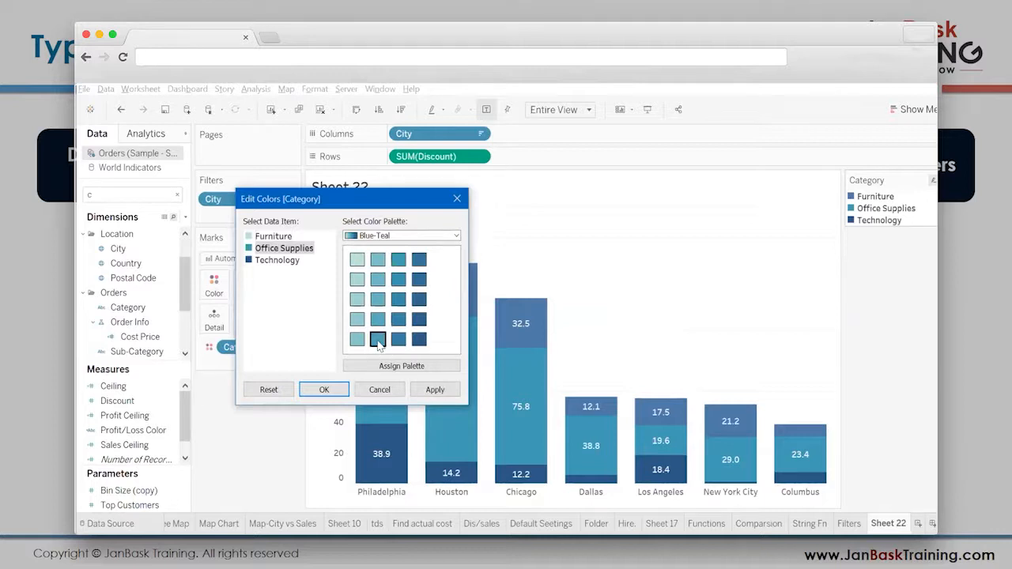
left_click(266, 267)
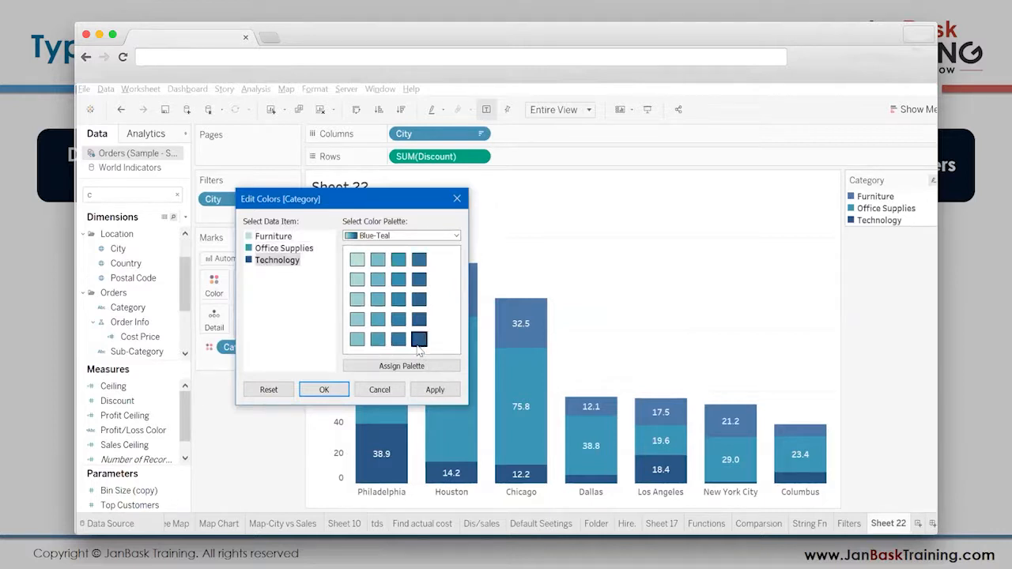
key("Return")
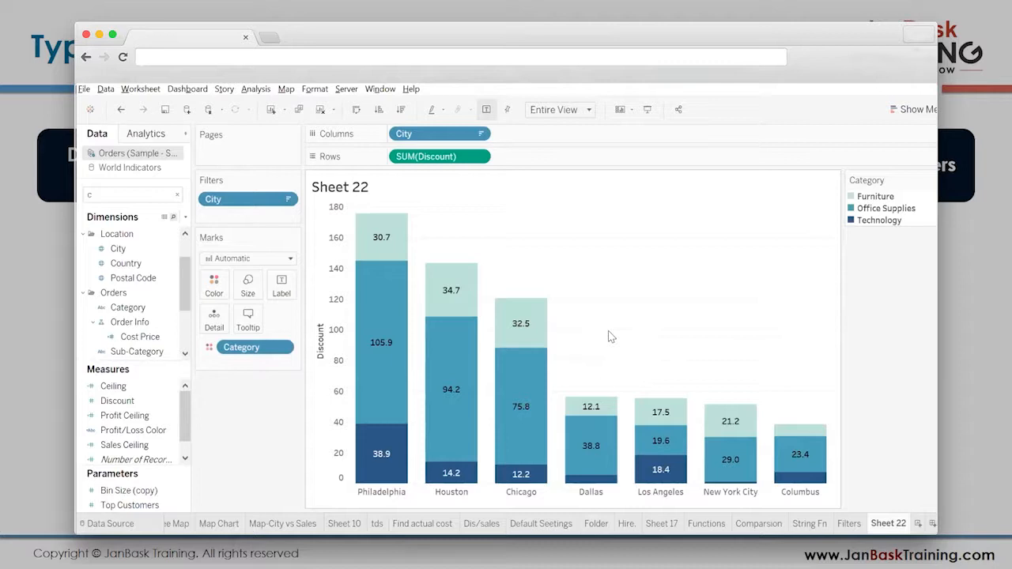
- Examine the Discount of each category segment in Chicago's stacked bar
mouse_move(522, 318)
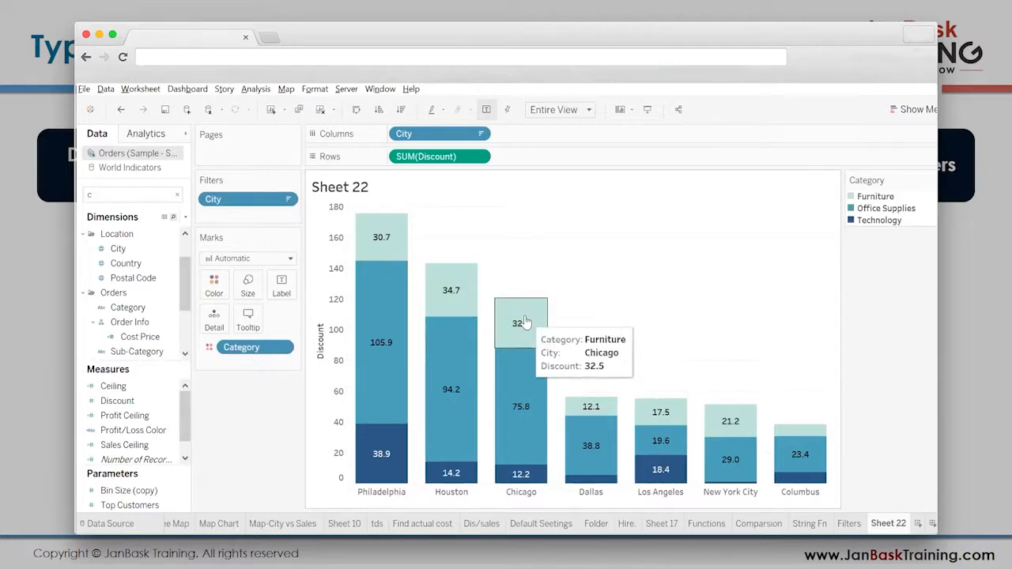
mouse_move(517, 390)
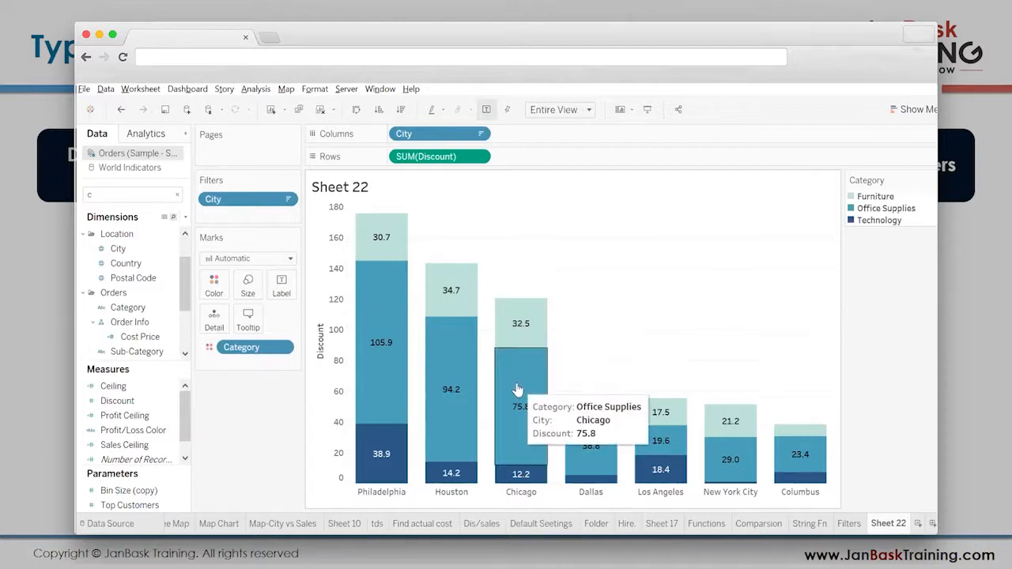
mouse_move(516, 478)
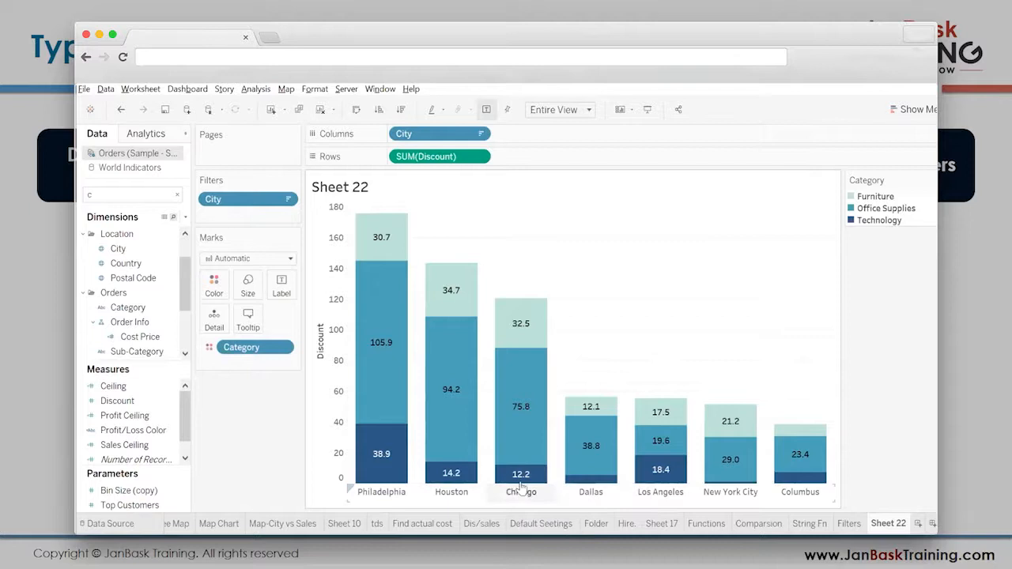
mouse_move(522, 300)
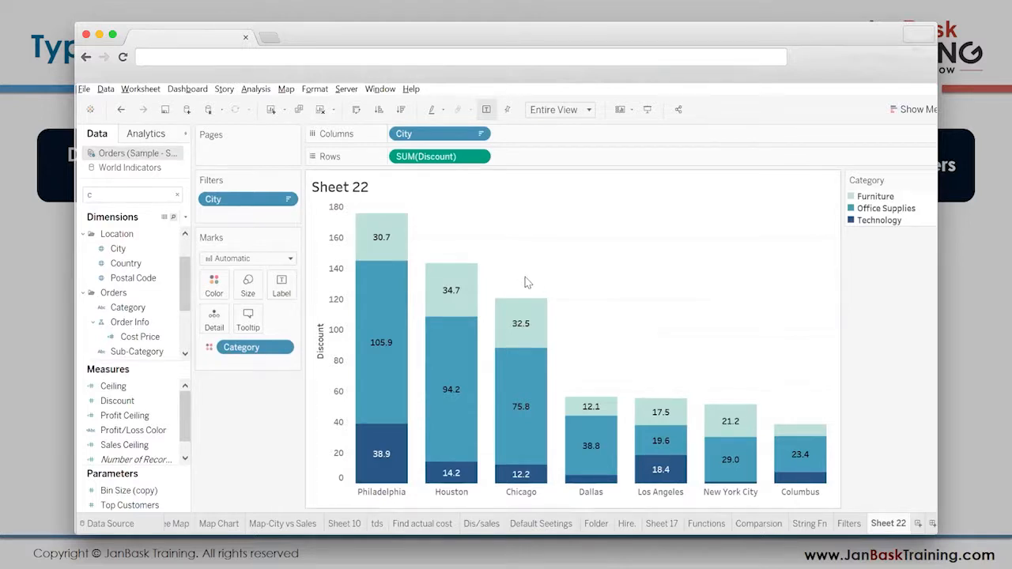
- Take Category off the bar colours to compare with the plain totals, and undo the removal
left_click_drag(255, 347, 254, 372)
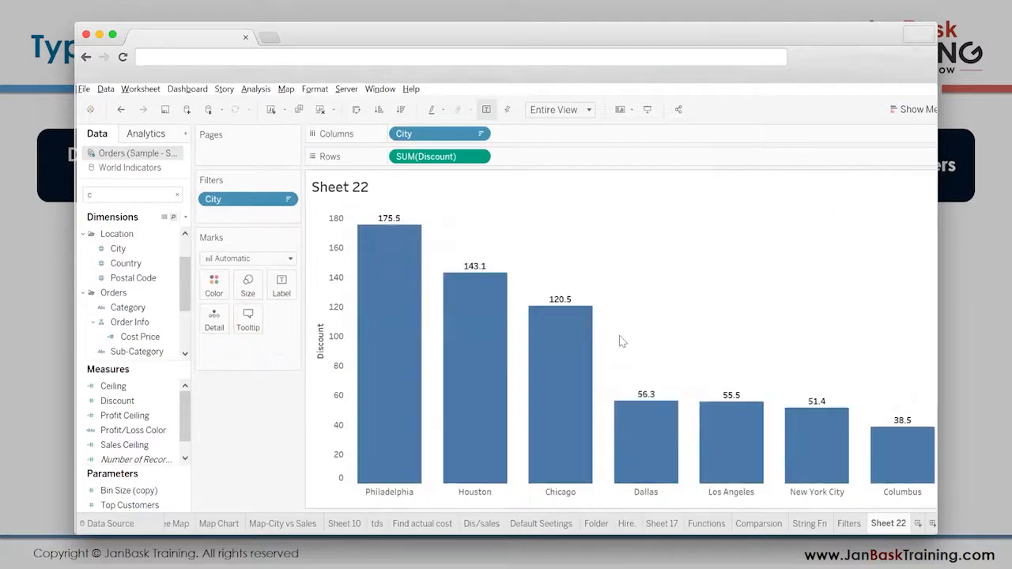
left_click(120, 109)
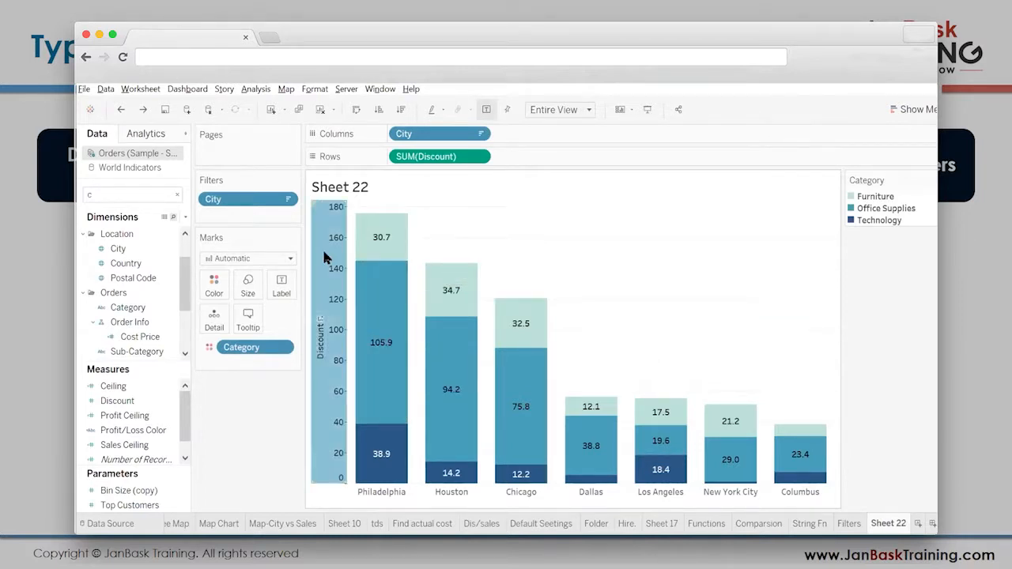
- Start adding a reference line to the Discount axis, moving the dialog clear of the bars and choosing the Line type
right_click(358, 349)
left_click(359, 349)
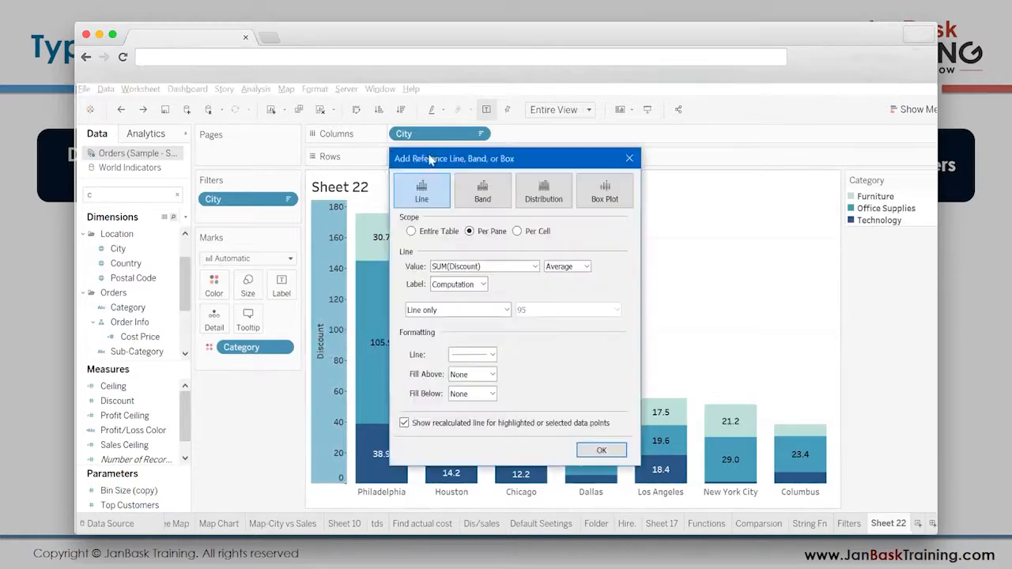
left_click_drag(431, 160, 138, 190)
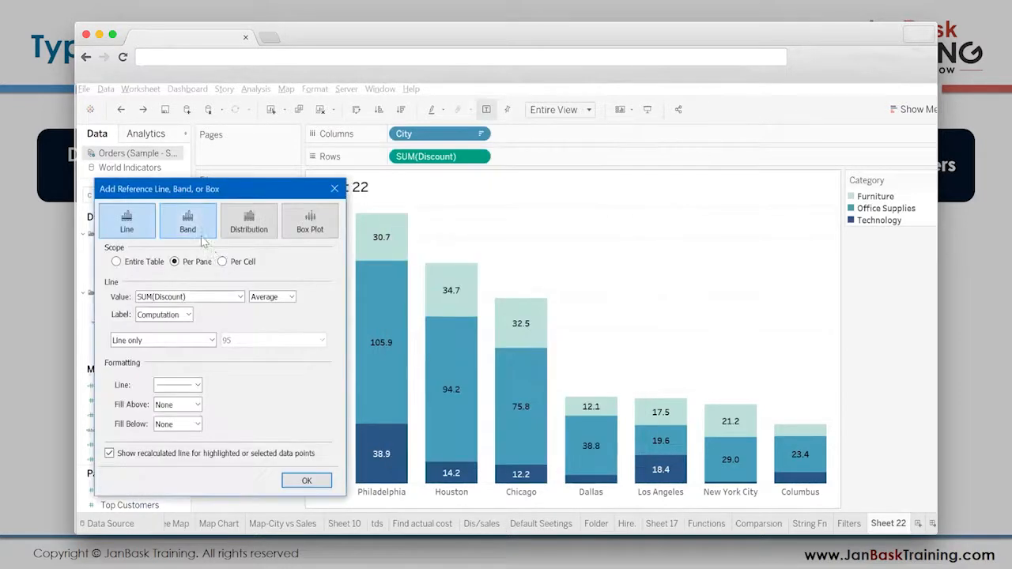
left_click(140, 220)
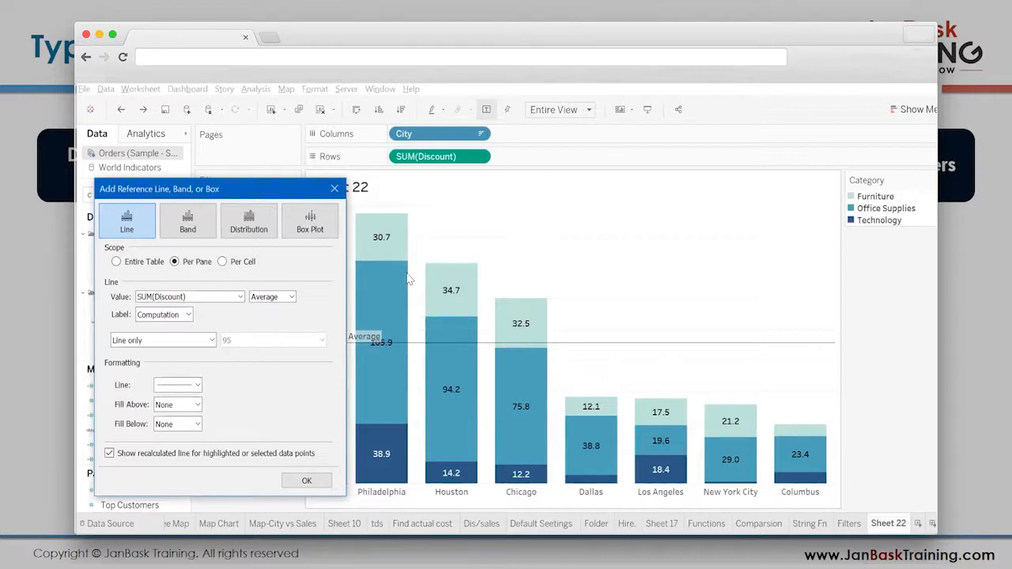
- Set the reference line's scope to Per Cell and its aggregation of SUM(Discount) to Sum
left_click(223, 261)
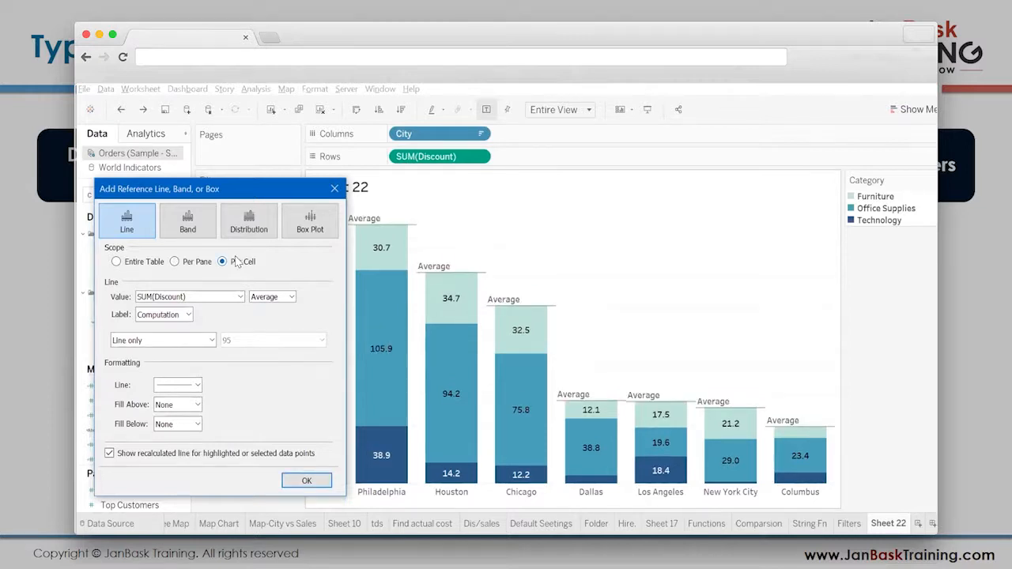
left_click(164, 297)
left_click(164, 299)
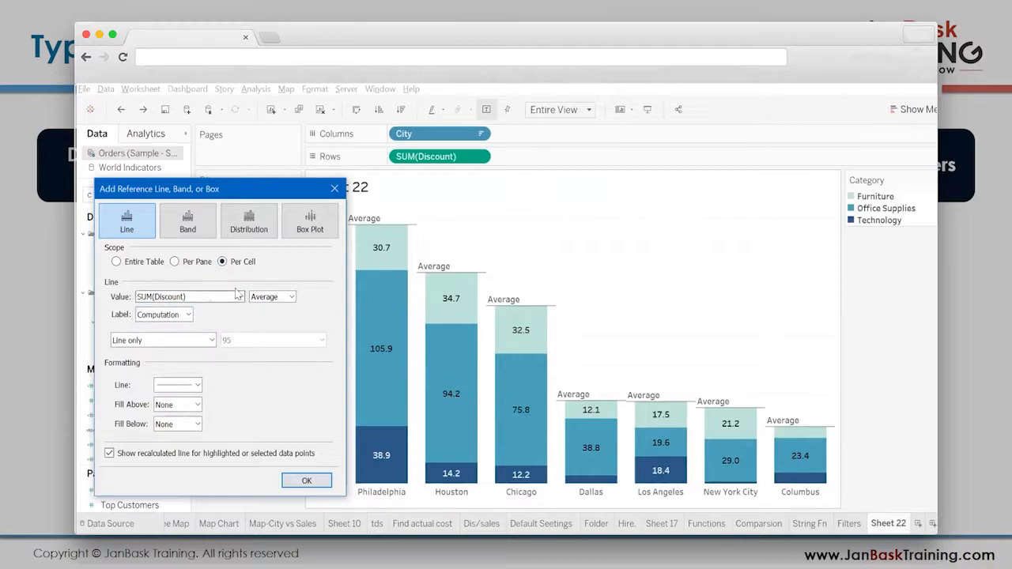
left_click(265, 297)
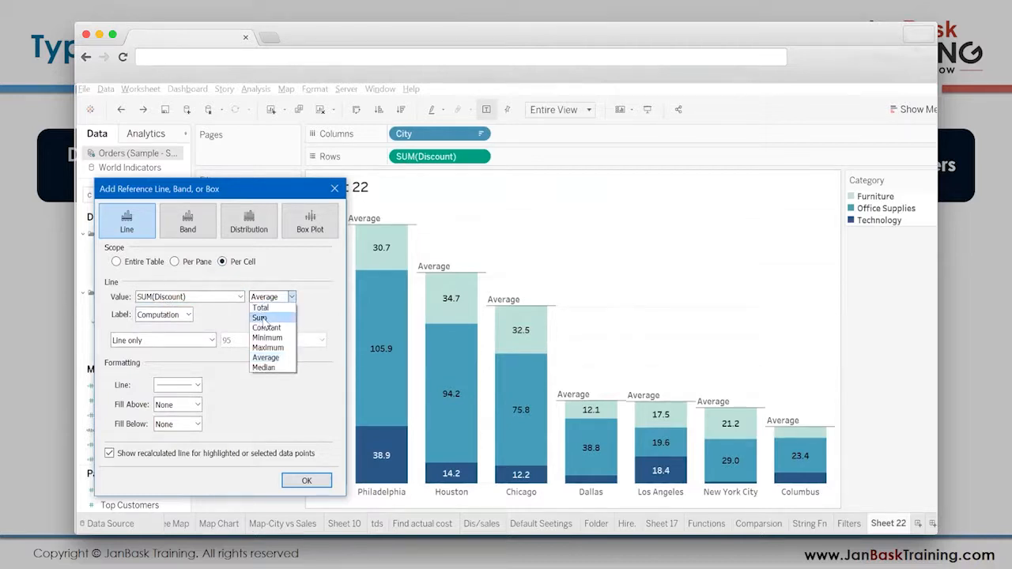
left_click(264, 318)
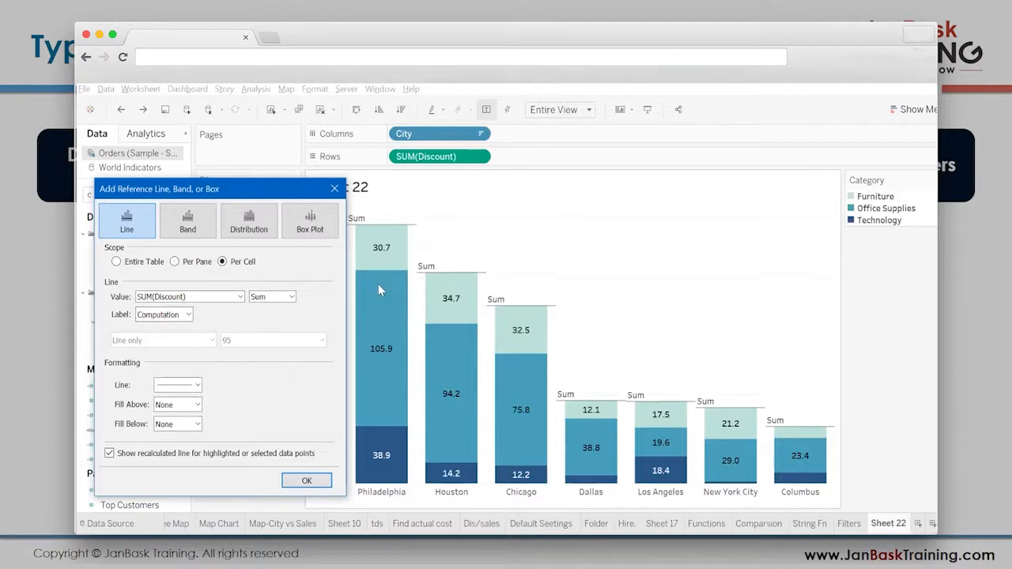
- Label the reference line with its Value and set the line formatting to None
left_click(188, 314)
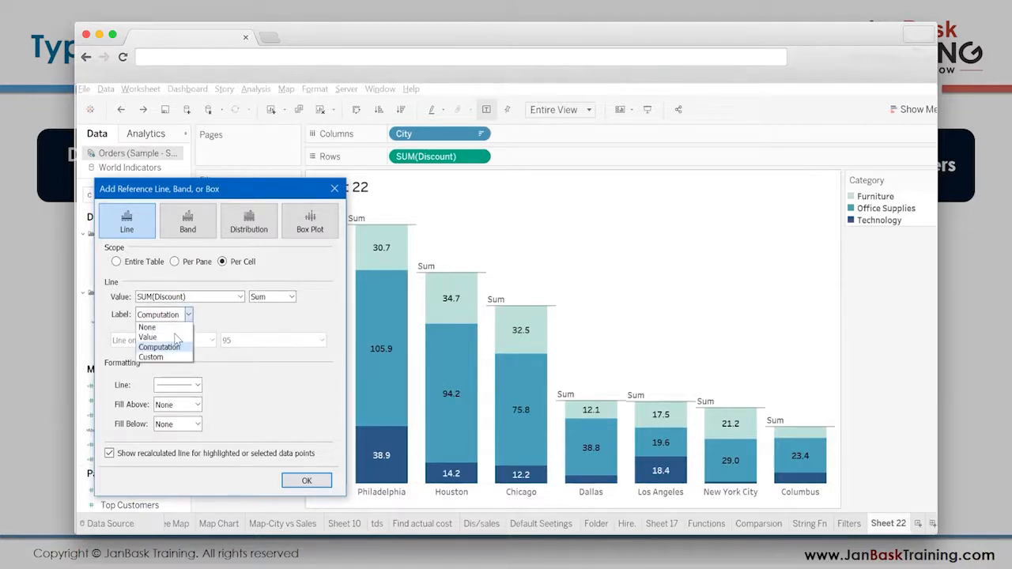
left_click(177, 338)
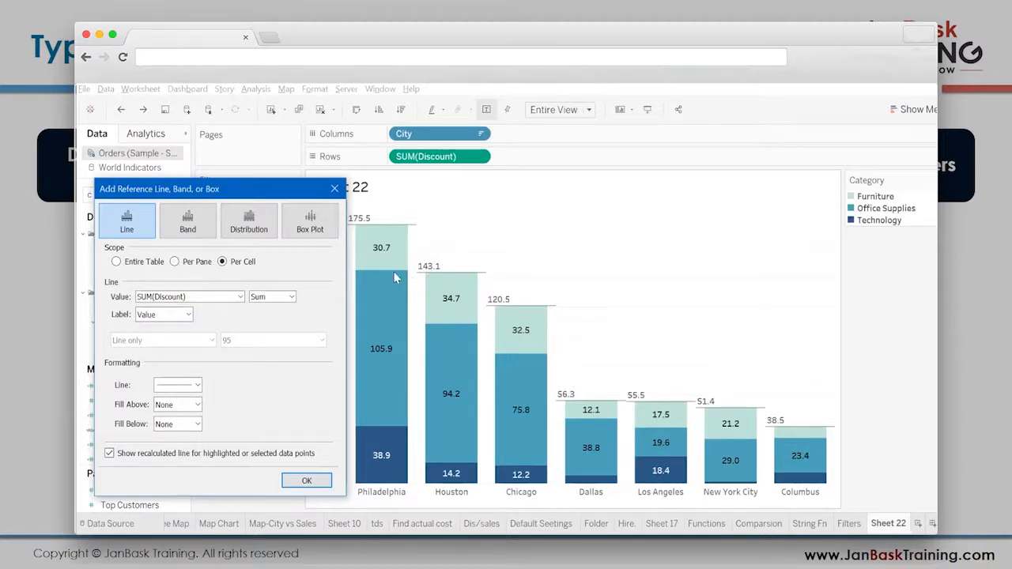
left_click(178, 385)
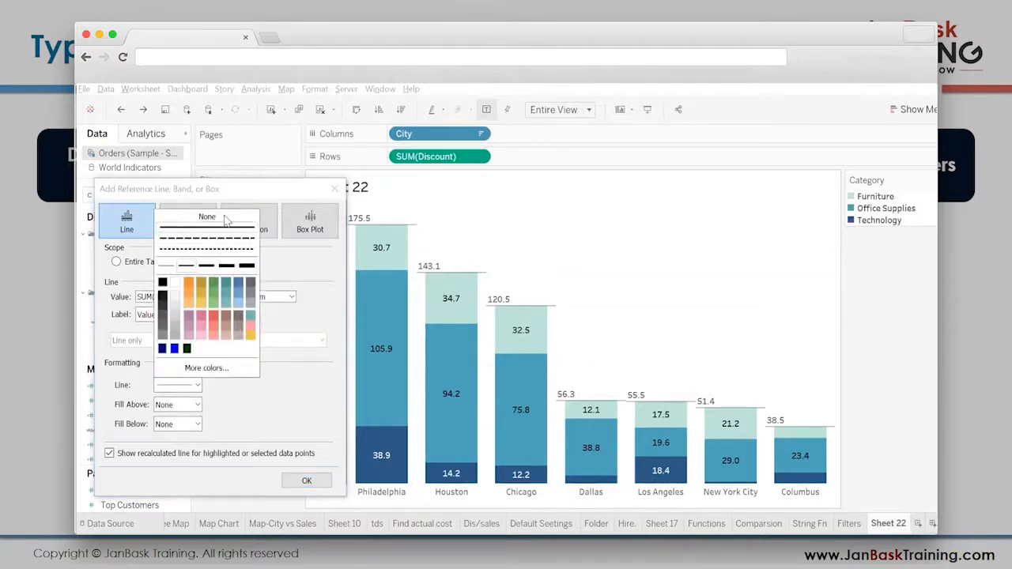
left_click(225, 220)
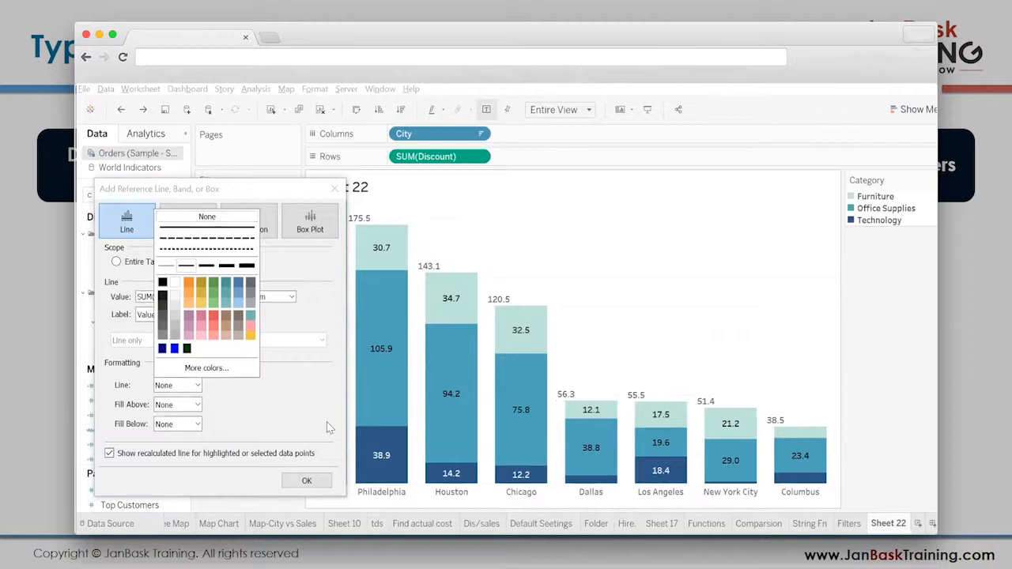
- Centre the reference line's total labels horizontally over the bars, and look over the label font options before closing the formatting
left_click(385, 270)
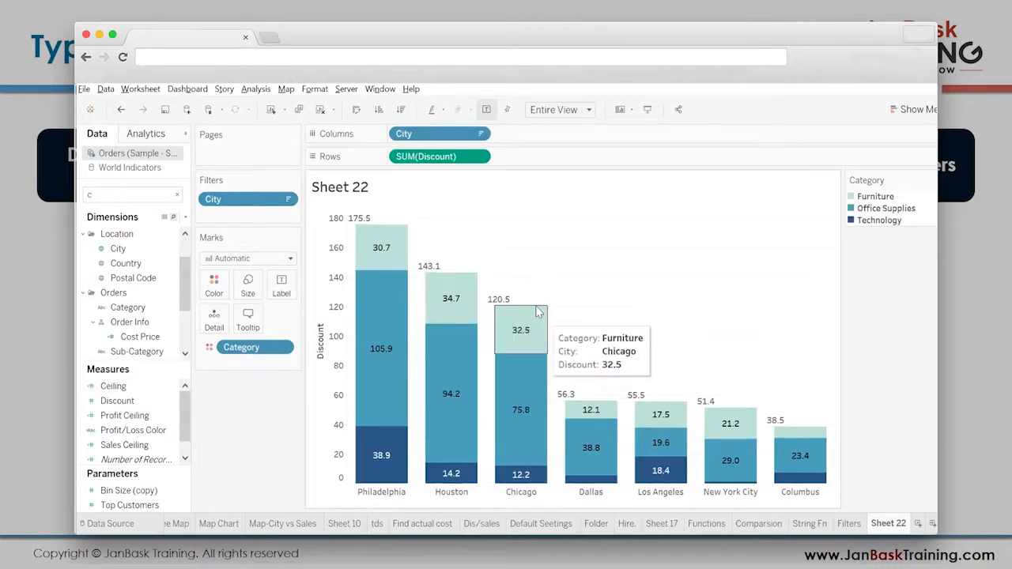
right_click(504, 307)
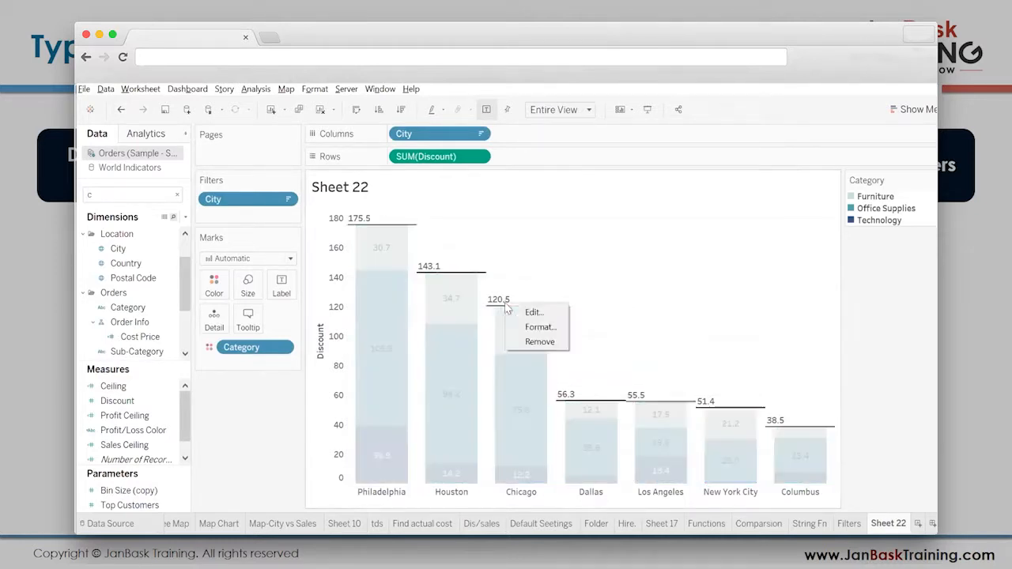
left_click(522, 326)
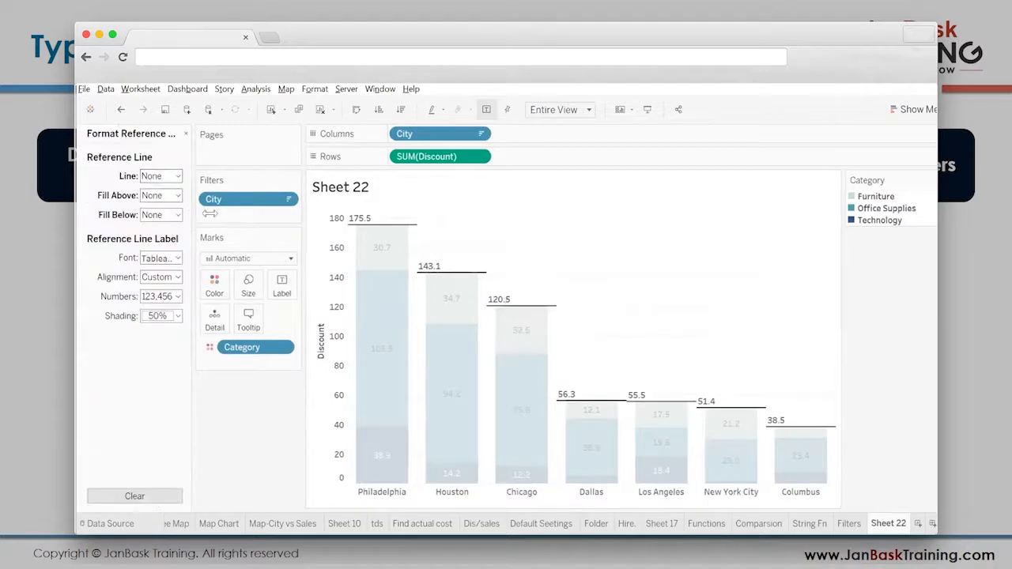
left_click_drag(188, 214, 218, 218)
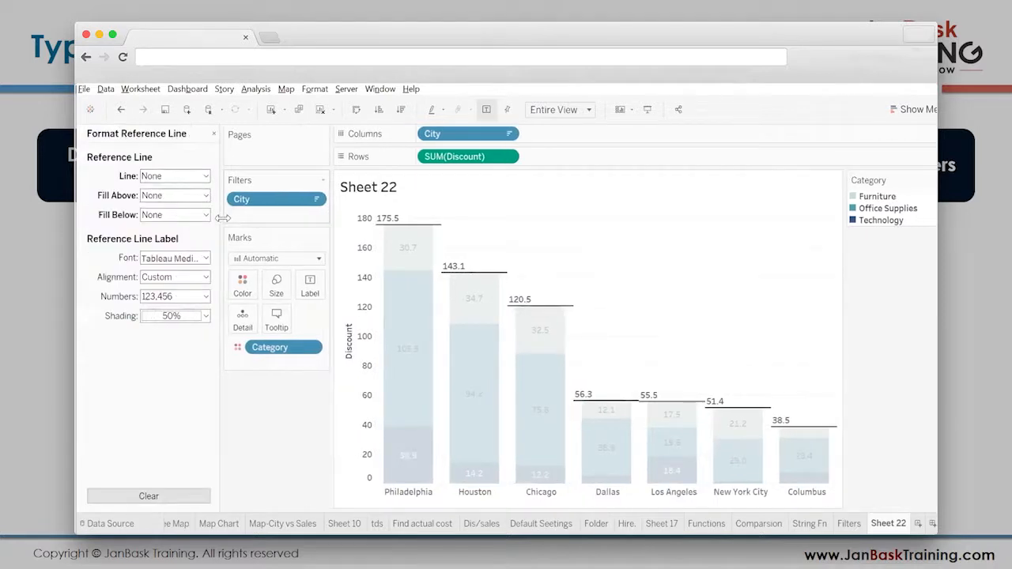
left_click(177, 281)
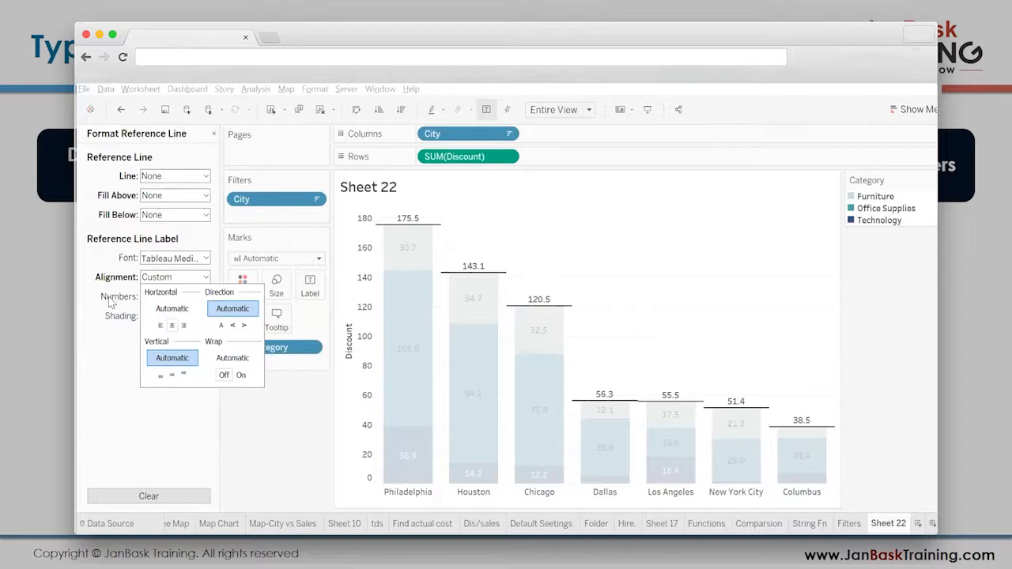
left_click(182, 260)
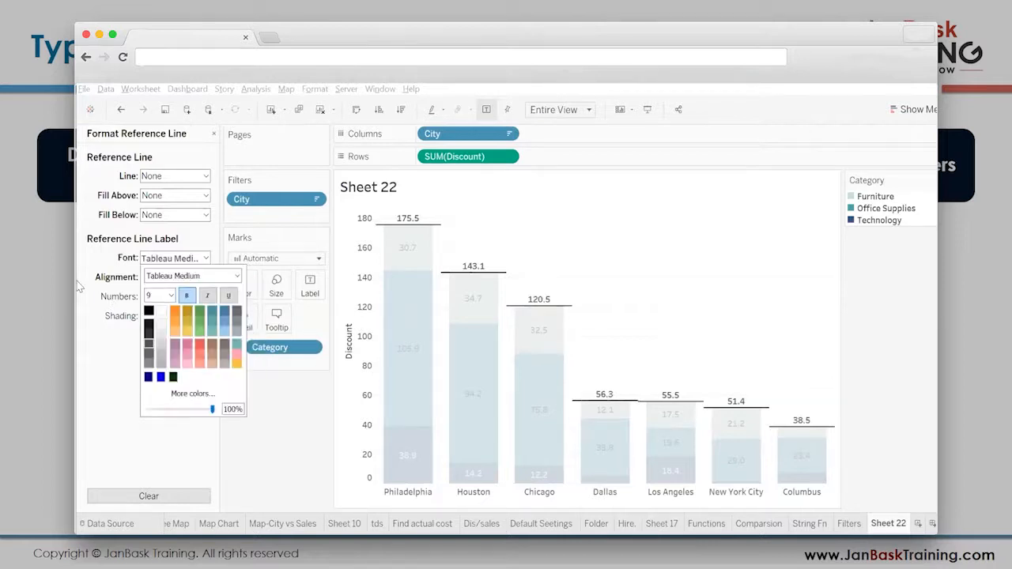
left_click(213, 135)
left_click(606, 304)
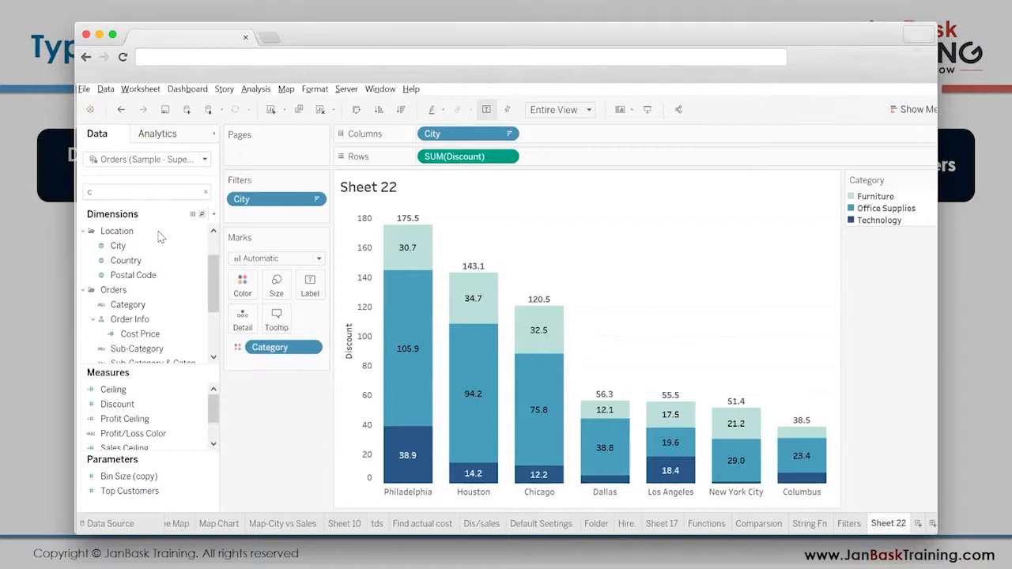
- Clear the worksheet, search the fields for customer, and place Customer Name on the rows
left_click(321, 110)
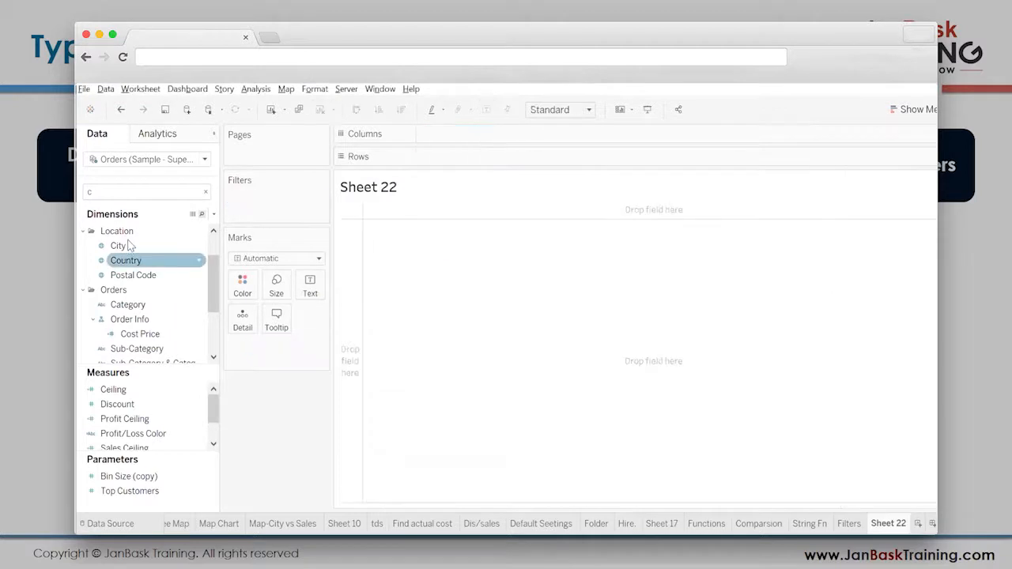
left_click(140, 194)
type("ust")
left_click(108, 264)
left_click_drag(108, 264, 350, 300)
- Search the fields for "sa" and add Sales to the table as a value for each customer
double_click(119, 194)
type("sa")
left_click_drag(111, 335, 405, 338)
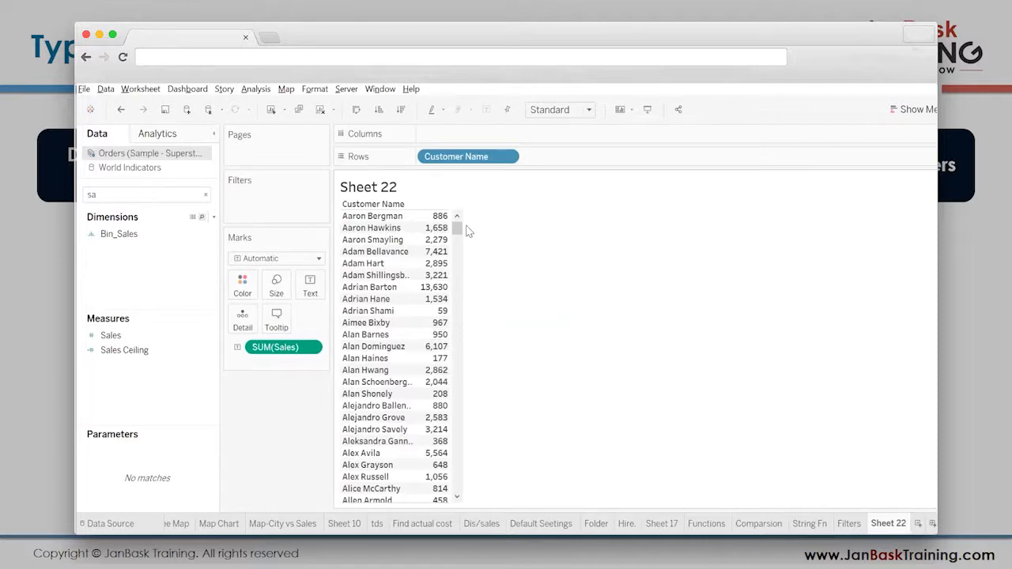
- Filter the table to the city Chicago and sort the customers by Sales in descending order
left_click(164, 193)
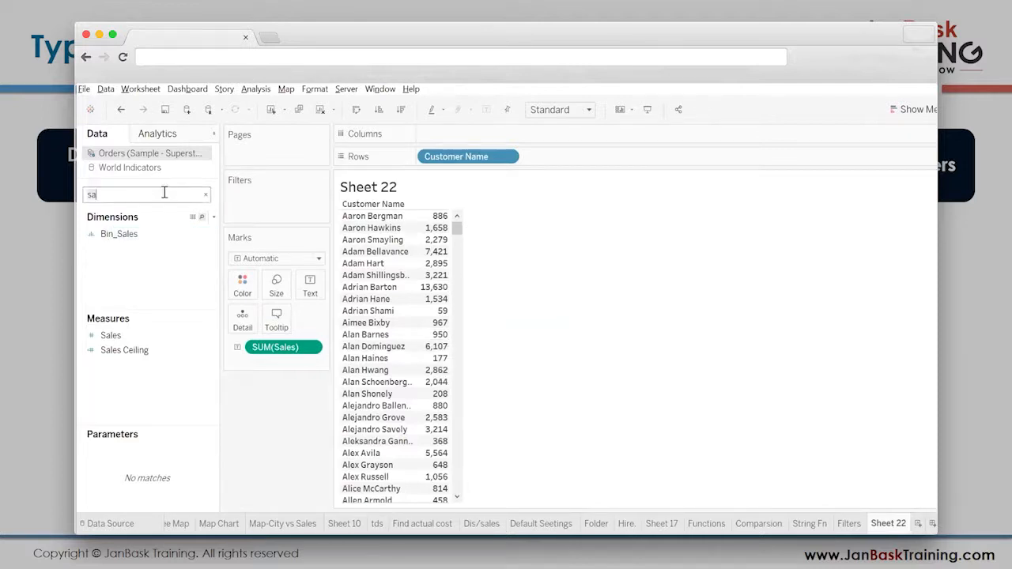
type("city")
left_click_drag(126, 251, 264, 210)
type("chi")
left_click(406, 213)
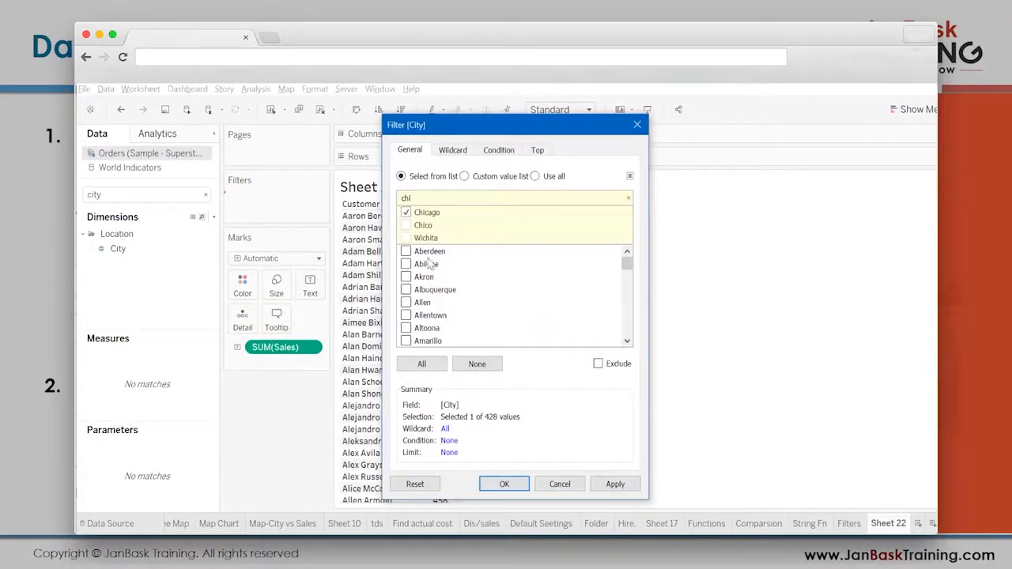
left_click_drag(535, 136, 762, 120)
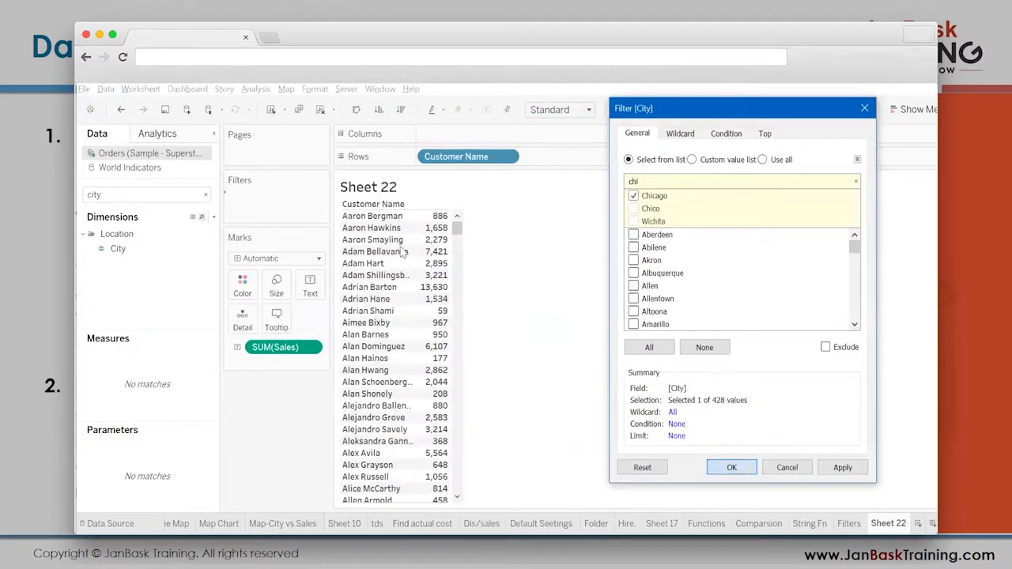
left_click(734, 467)
left_click(401, 109)
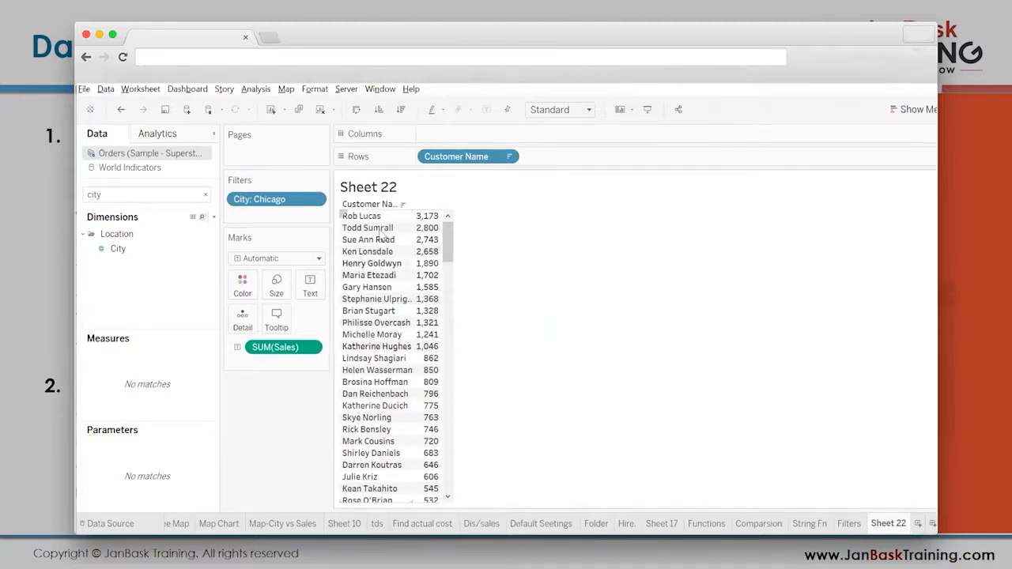
- Add a Customer Name filter that keeps the Top 10 customers by Sum of Sales
double_click(148, 194)
type("cus")
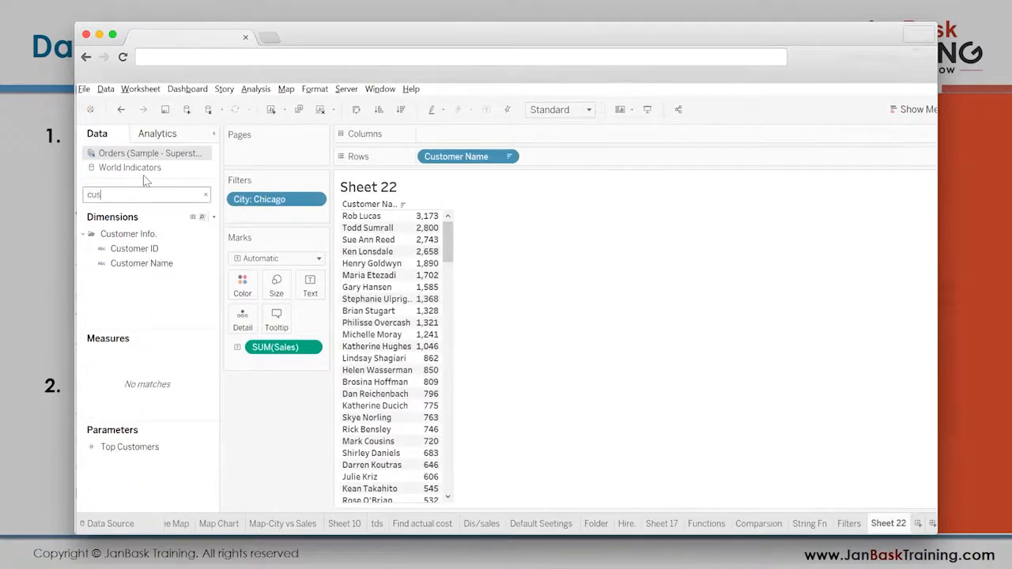
left_click(126, 266)
left_click_drag(126, 273, 292, 223)
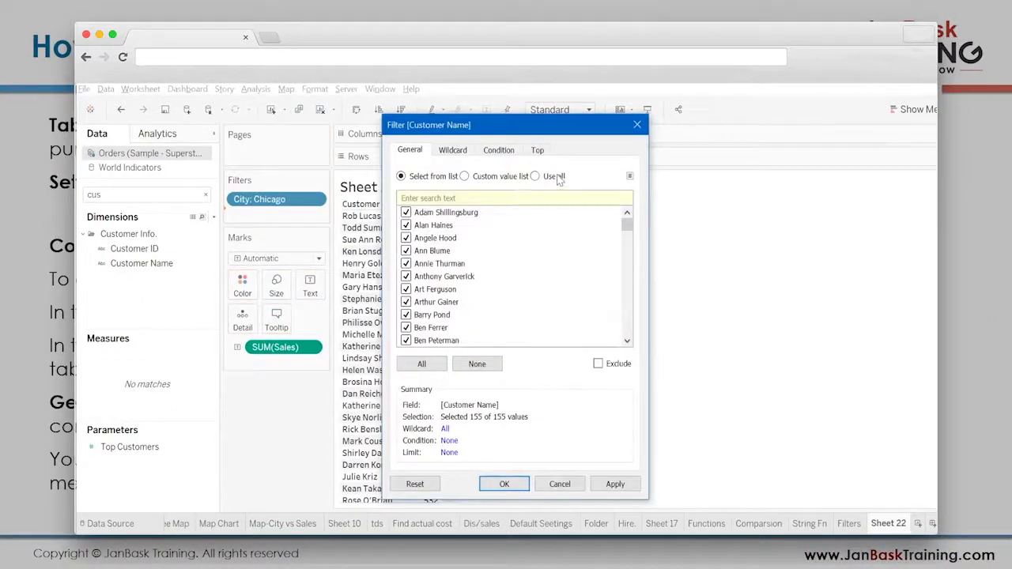
left_click(557, 176)
left_click(537, 151)
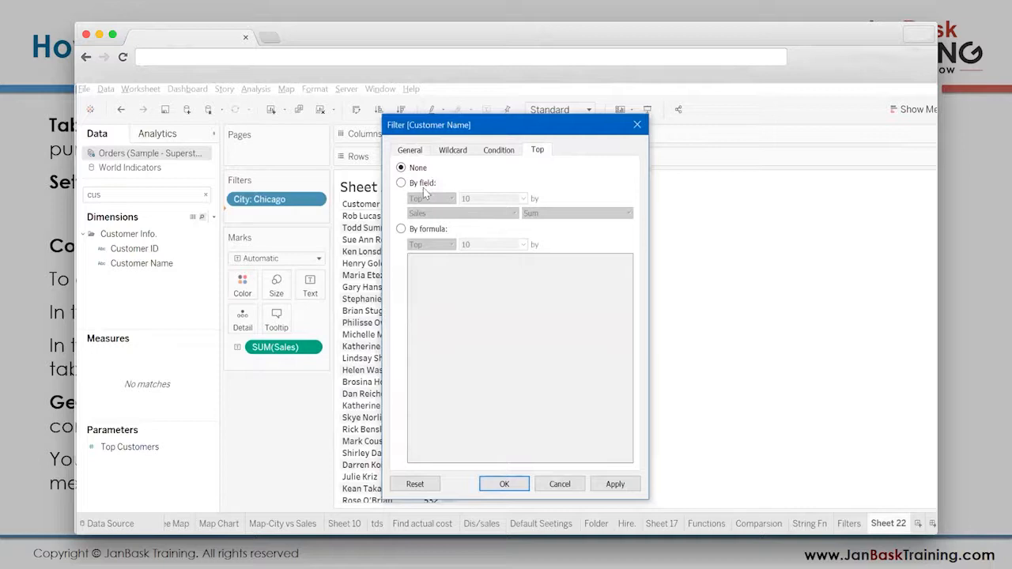
left_click(423, 183)
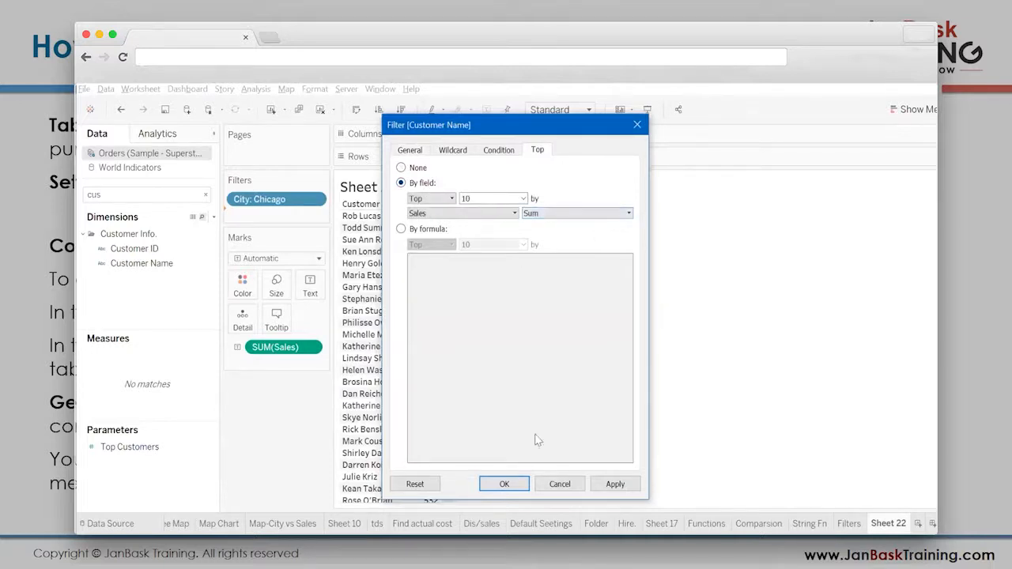
left_click(504, 485)
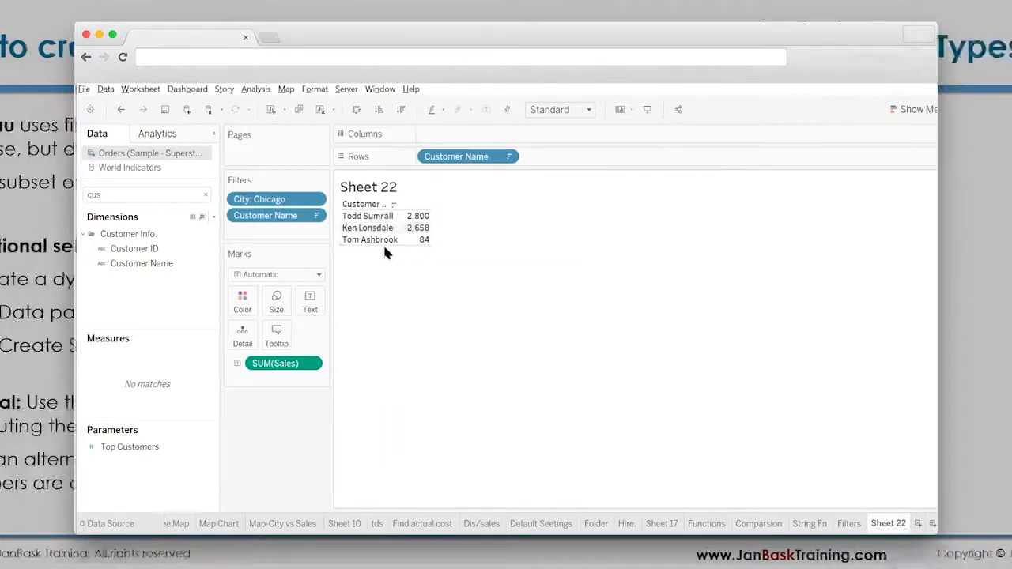
- Raise the Customer Name filter's Top limit to 20 by Sum of Sales, and select the limit value for another change
left_click(315, 215)
left_click(311, 233)
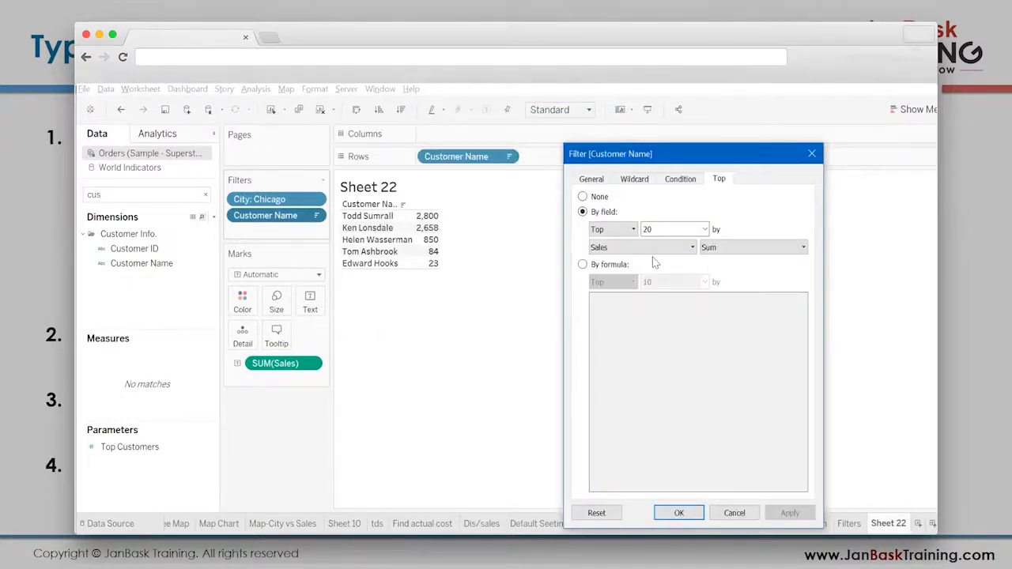
left_click_drag(670, 230, 625, 227)
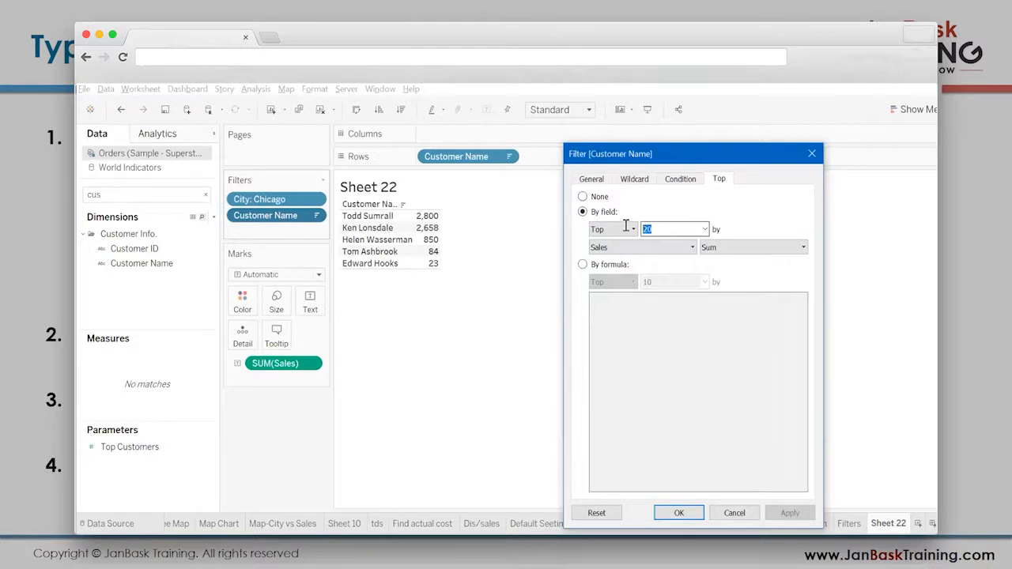